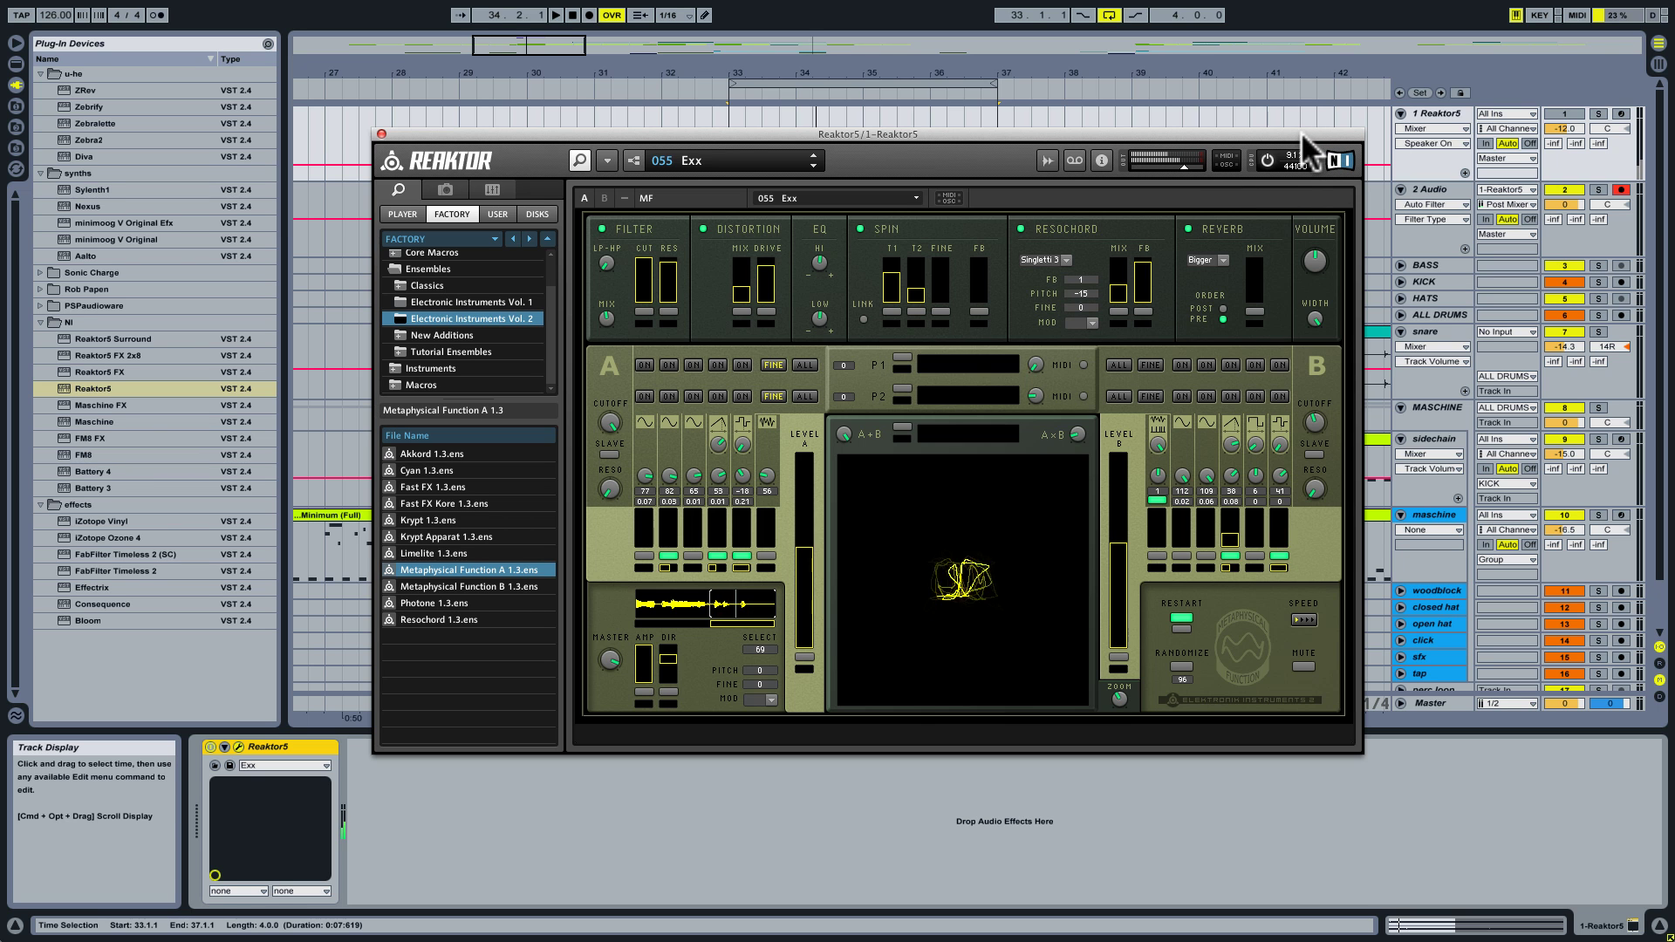
Push the Resochord feedback to full and load snapshot 001 Spookydoo
left_click(1556, 111)
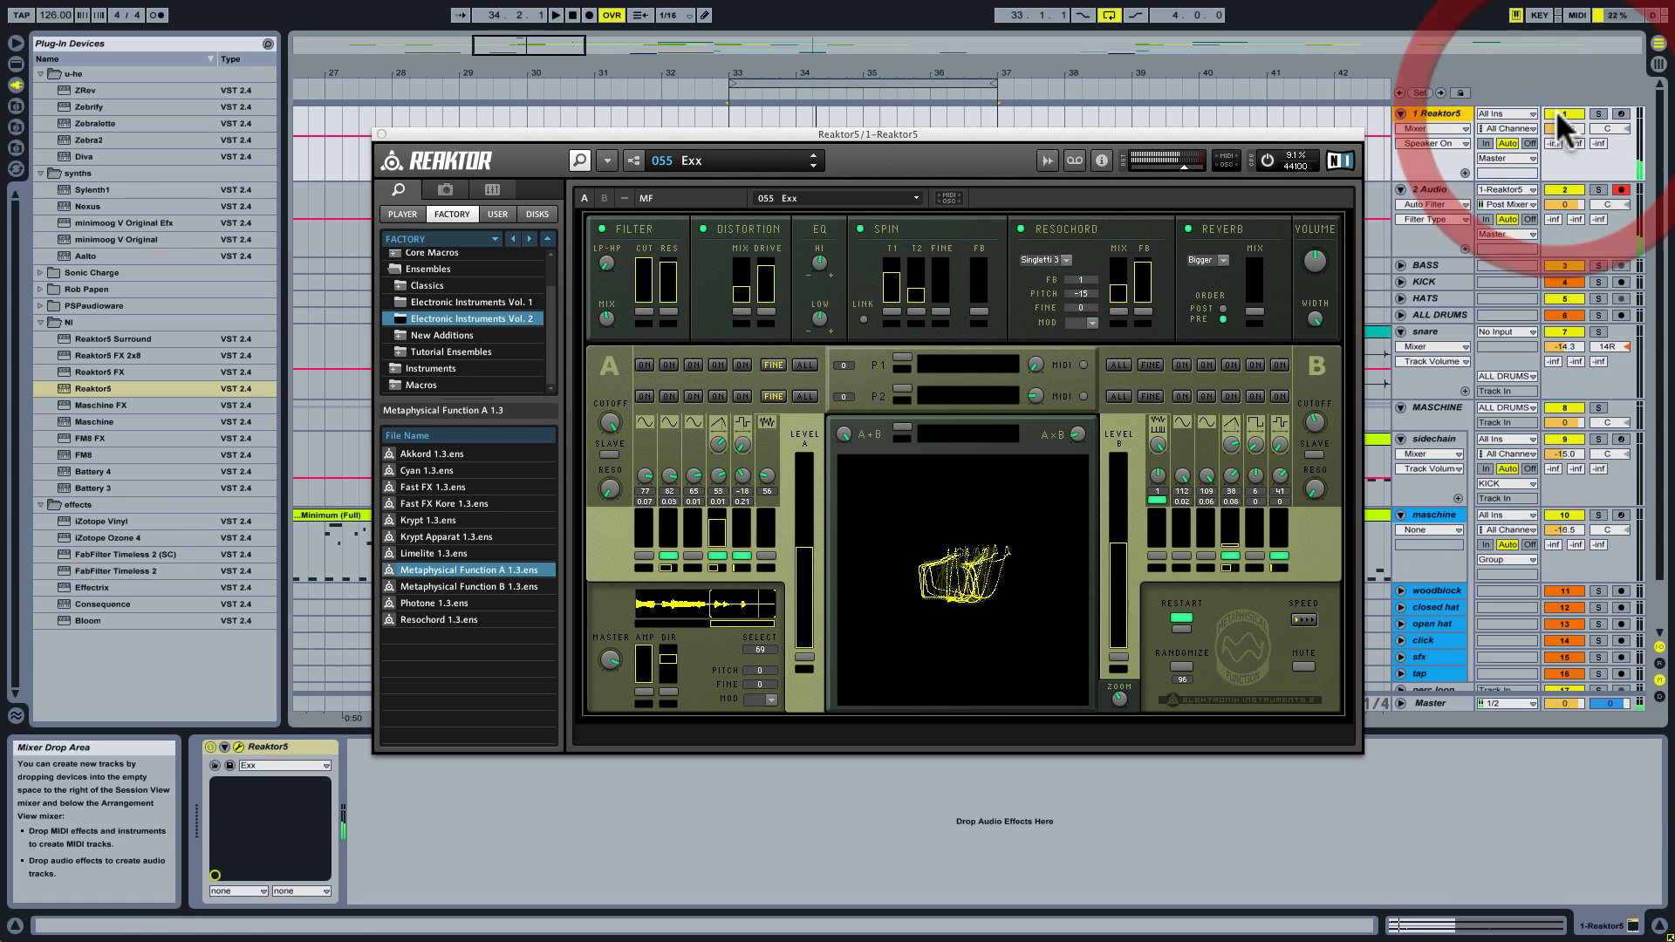
left_click(1139, 260)
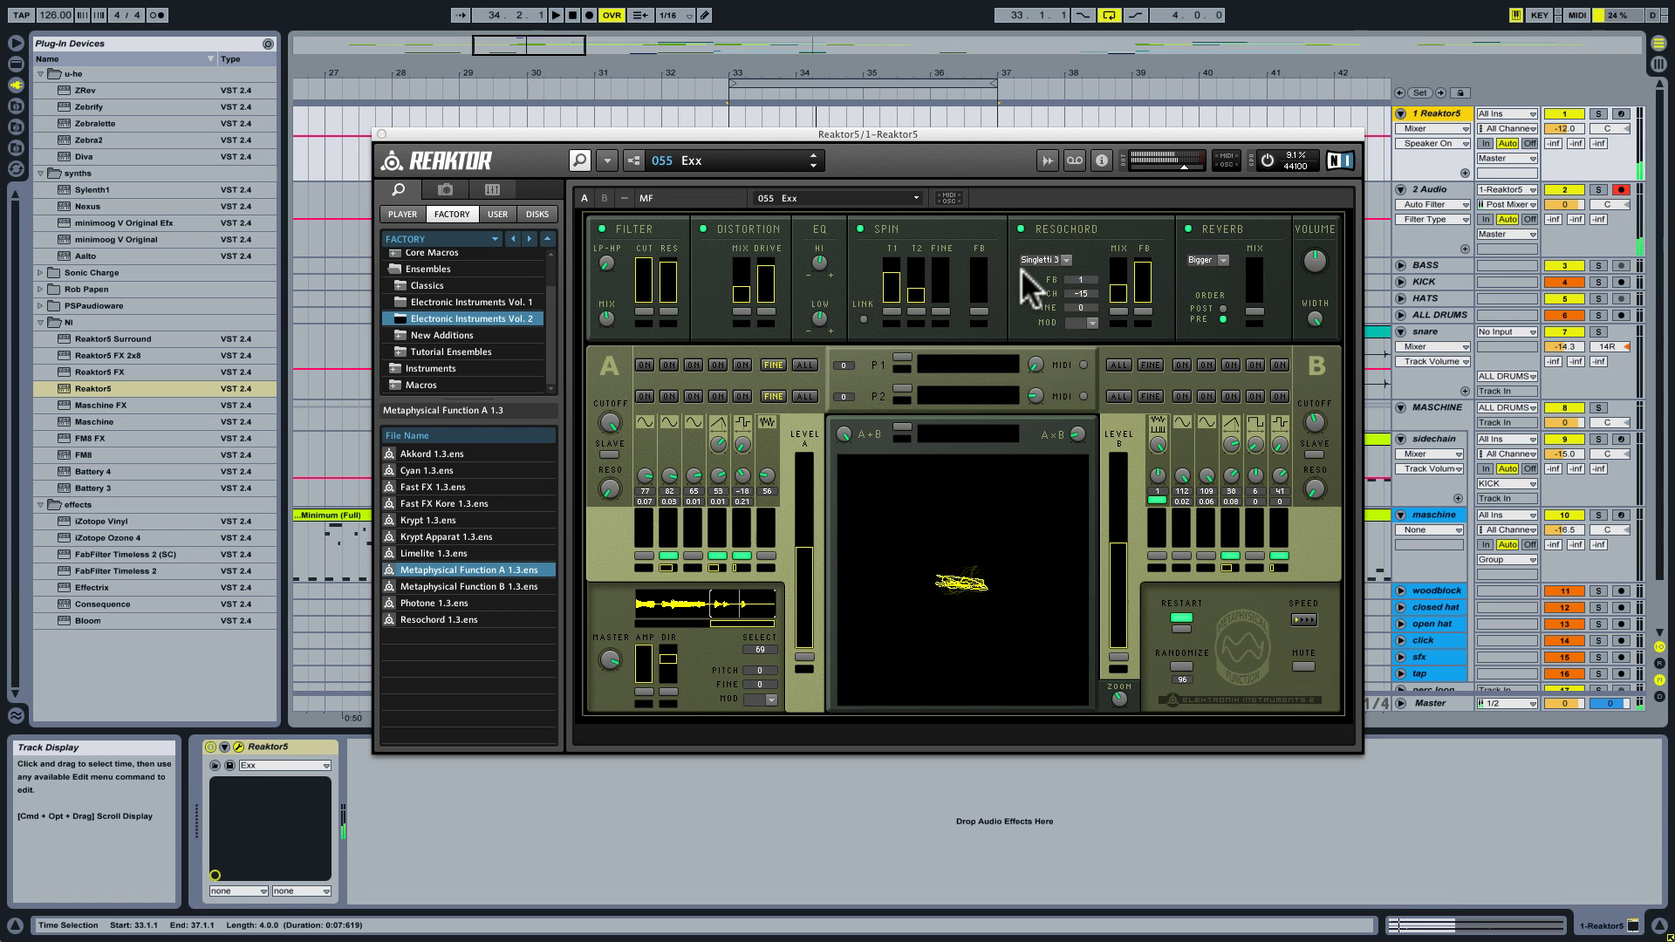
left_click(719, 159)
left_click(717, 158)
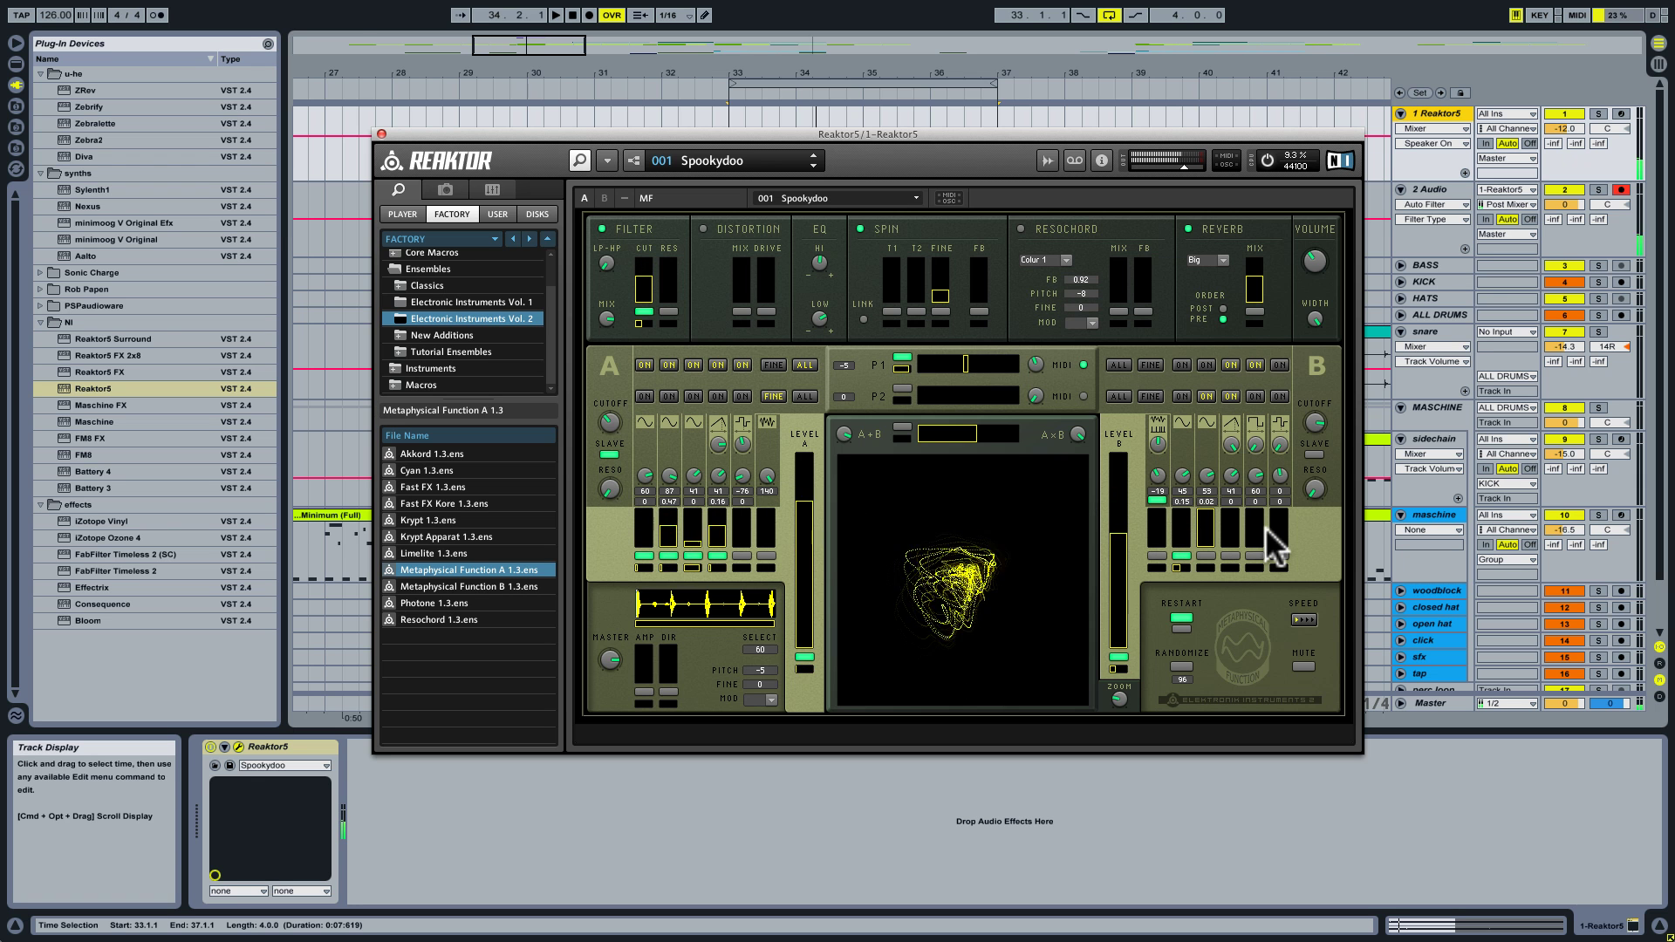
Raise the Filter cutoff, set the loop to bars 33–37, and move the Reaktor window lower
left_click_drag(646, 301, 644, 280)
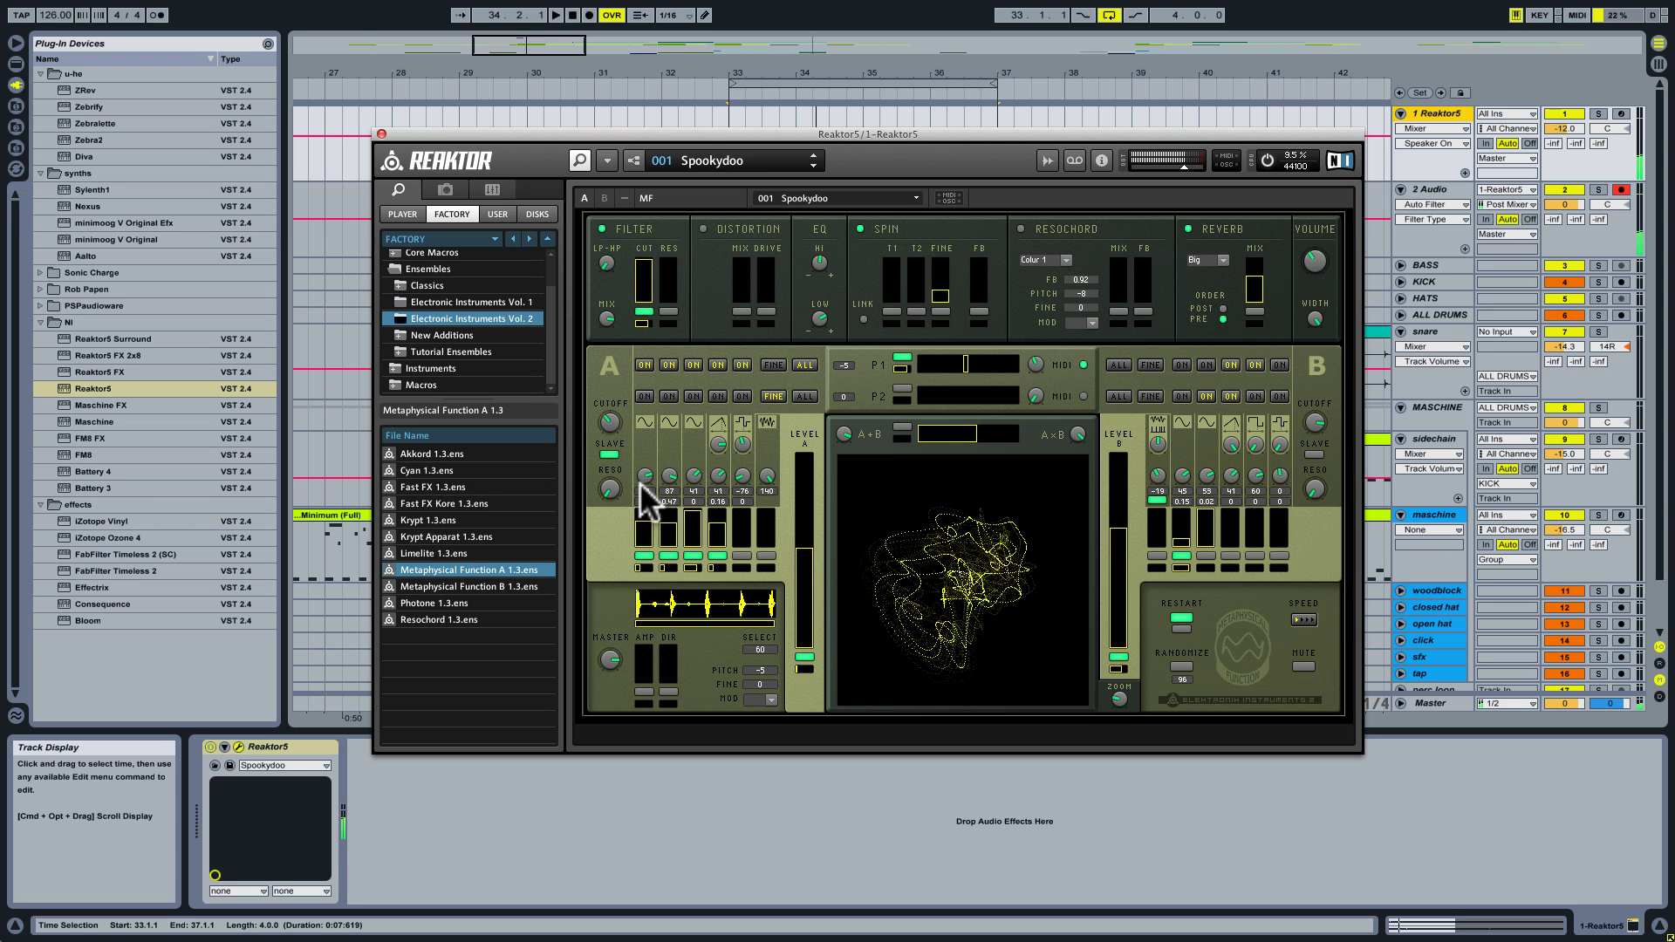
left_click(785, 81)
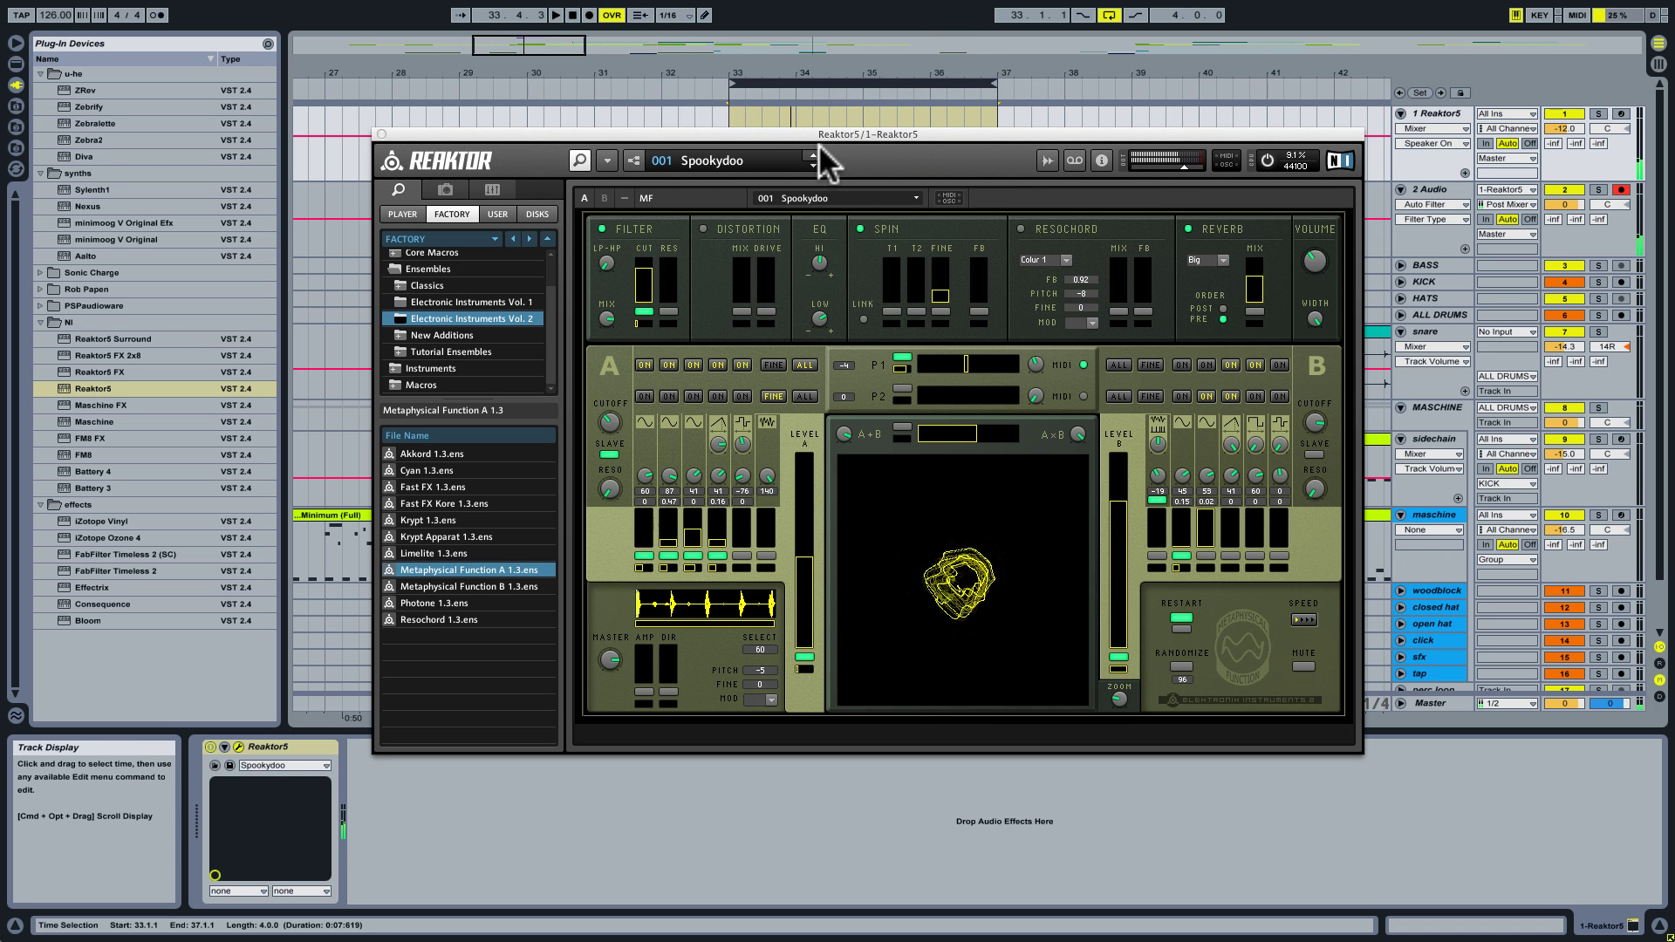
left_click_drag(802, 133, 785, 254)
Play the bar 33 loop with the Reaktor5 window showing, then stop and return to 1.1.1
left_click(804, 184)
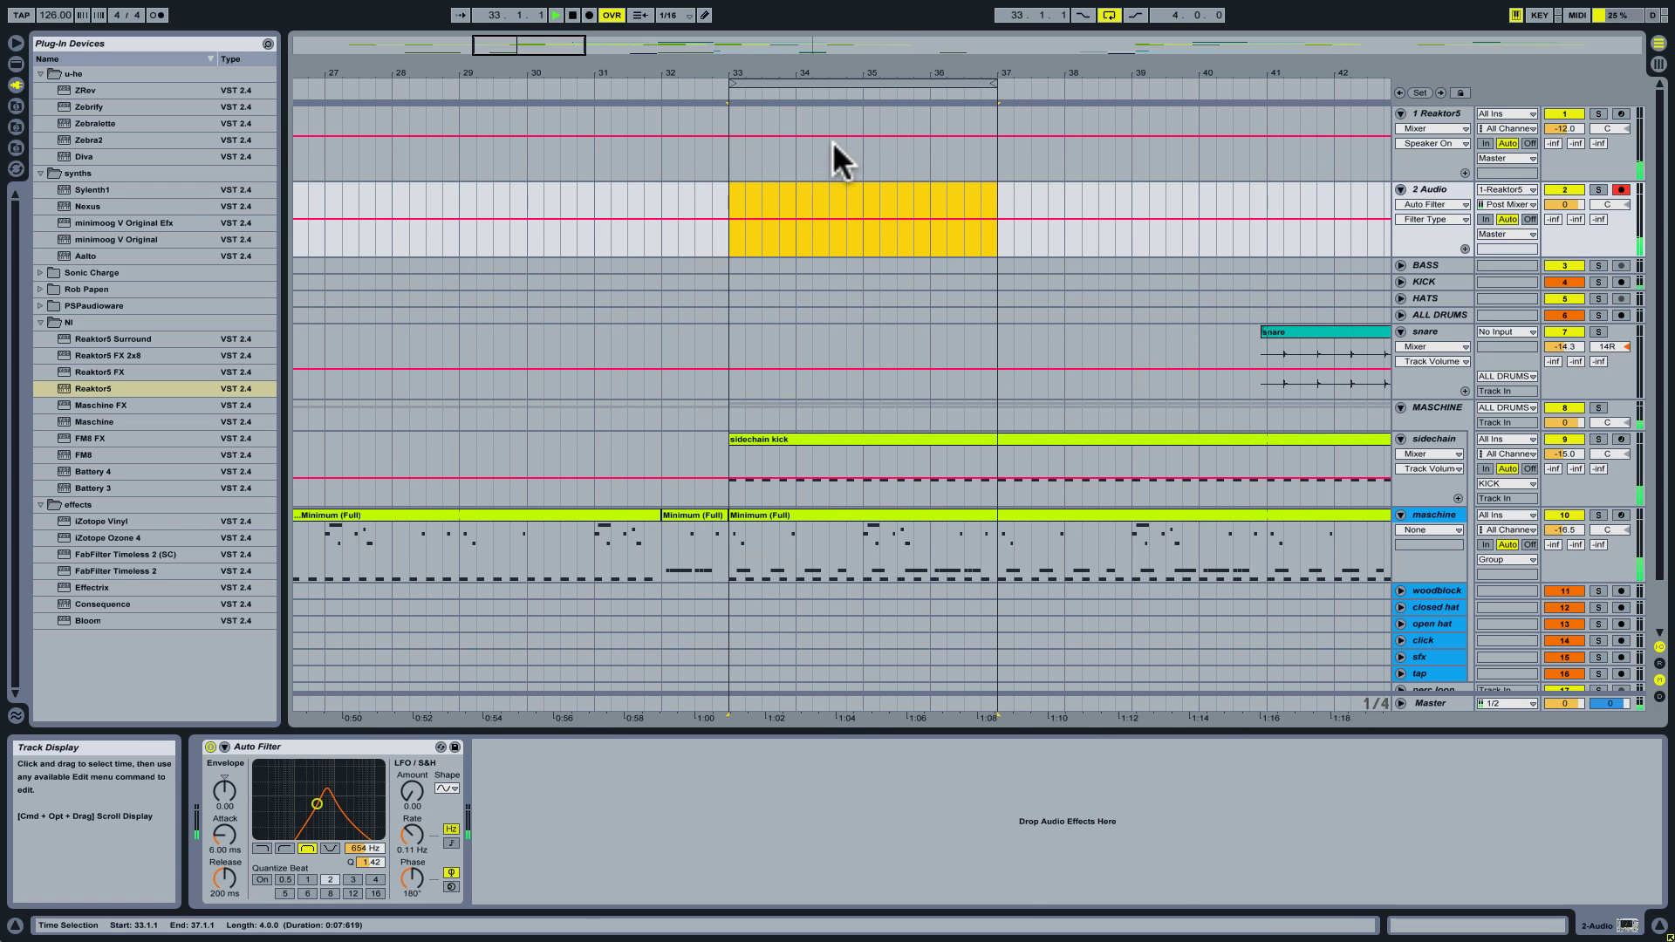
key("space")
left_click(1428, 188)
left_click(1436, 111)
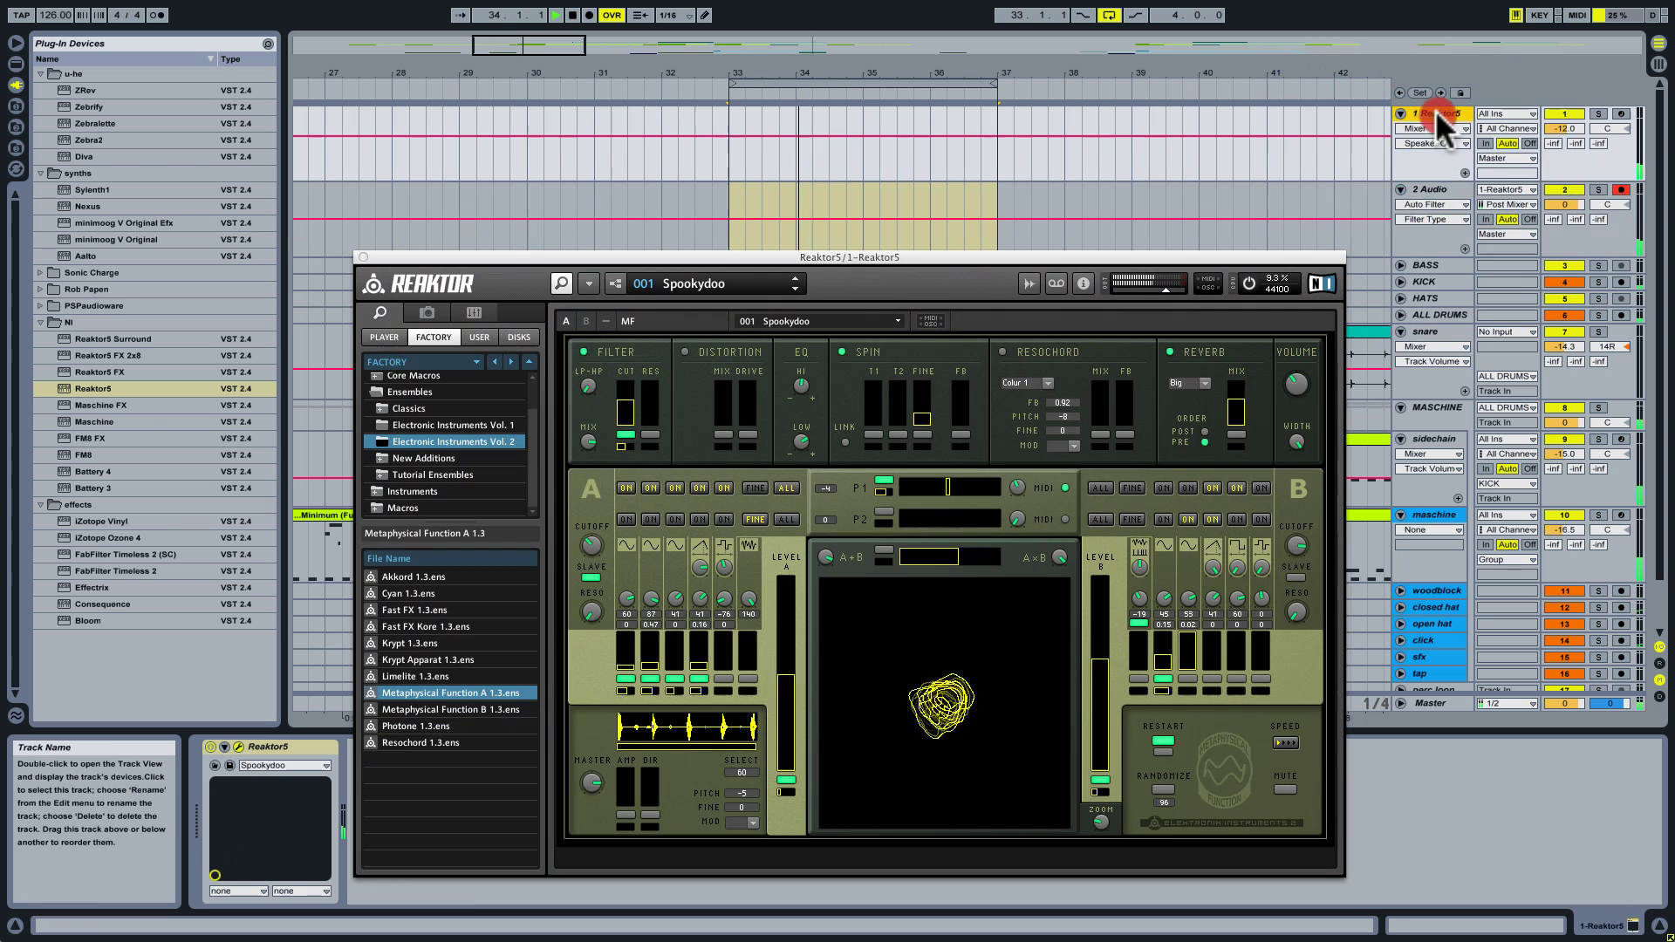
left_click(1190, 236)
left_click_drag(1190, 234, 1209, 185)
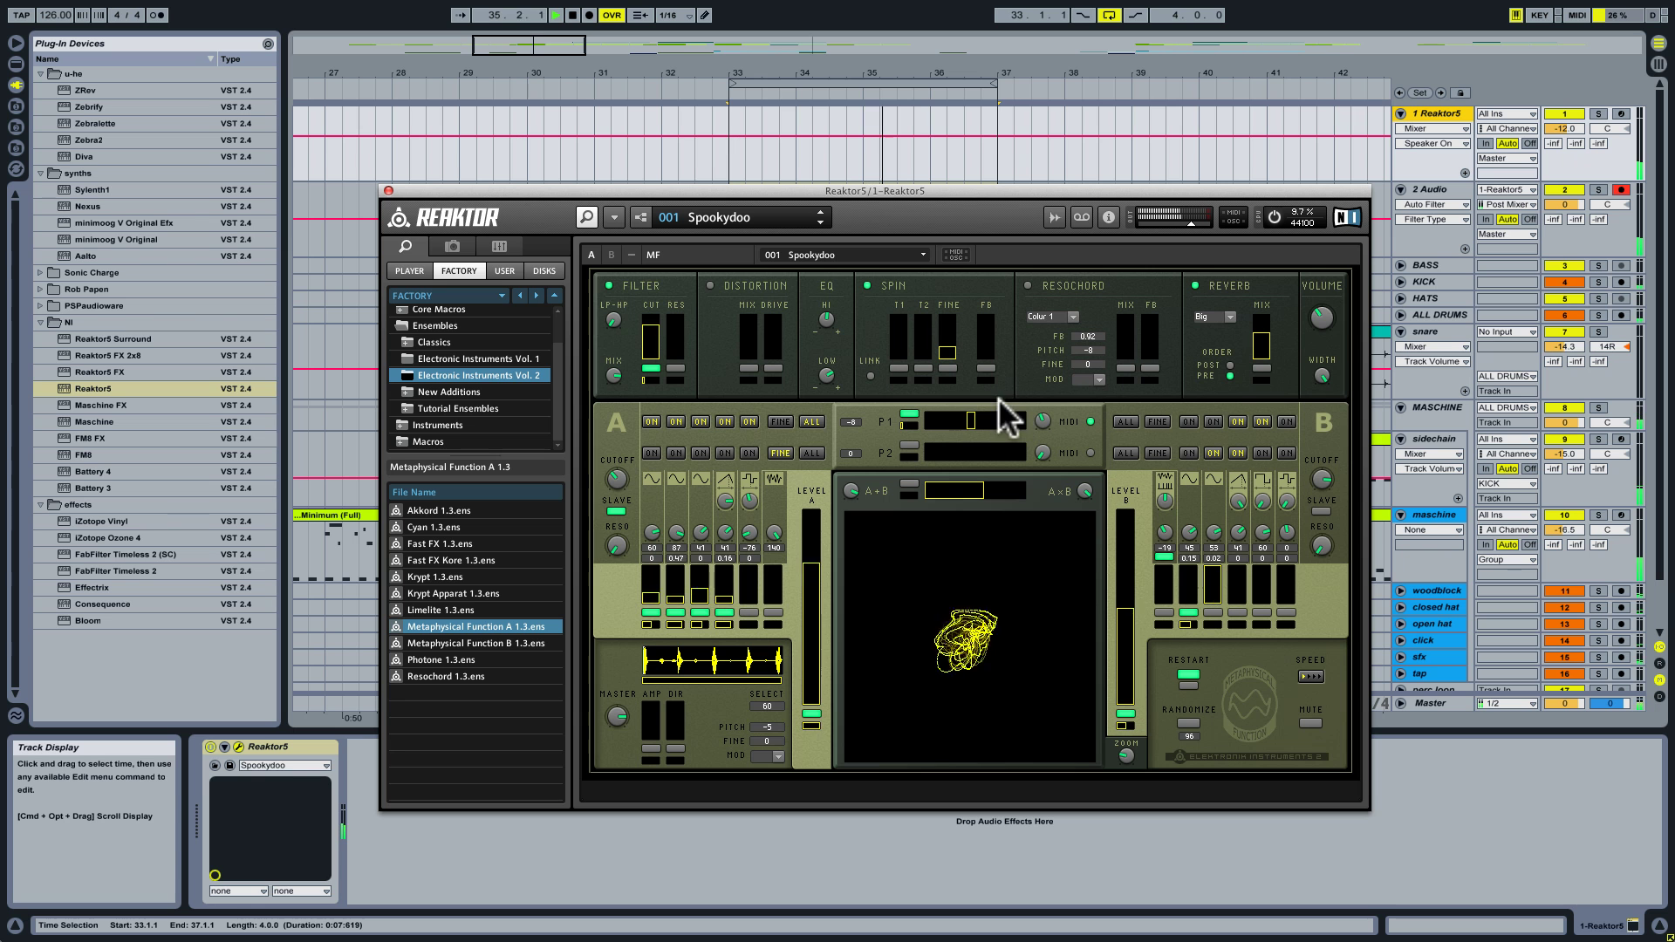
left_click(573, 15)
left_click(573, 15)
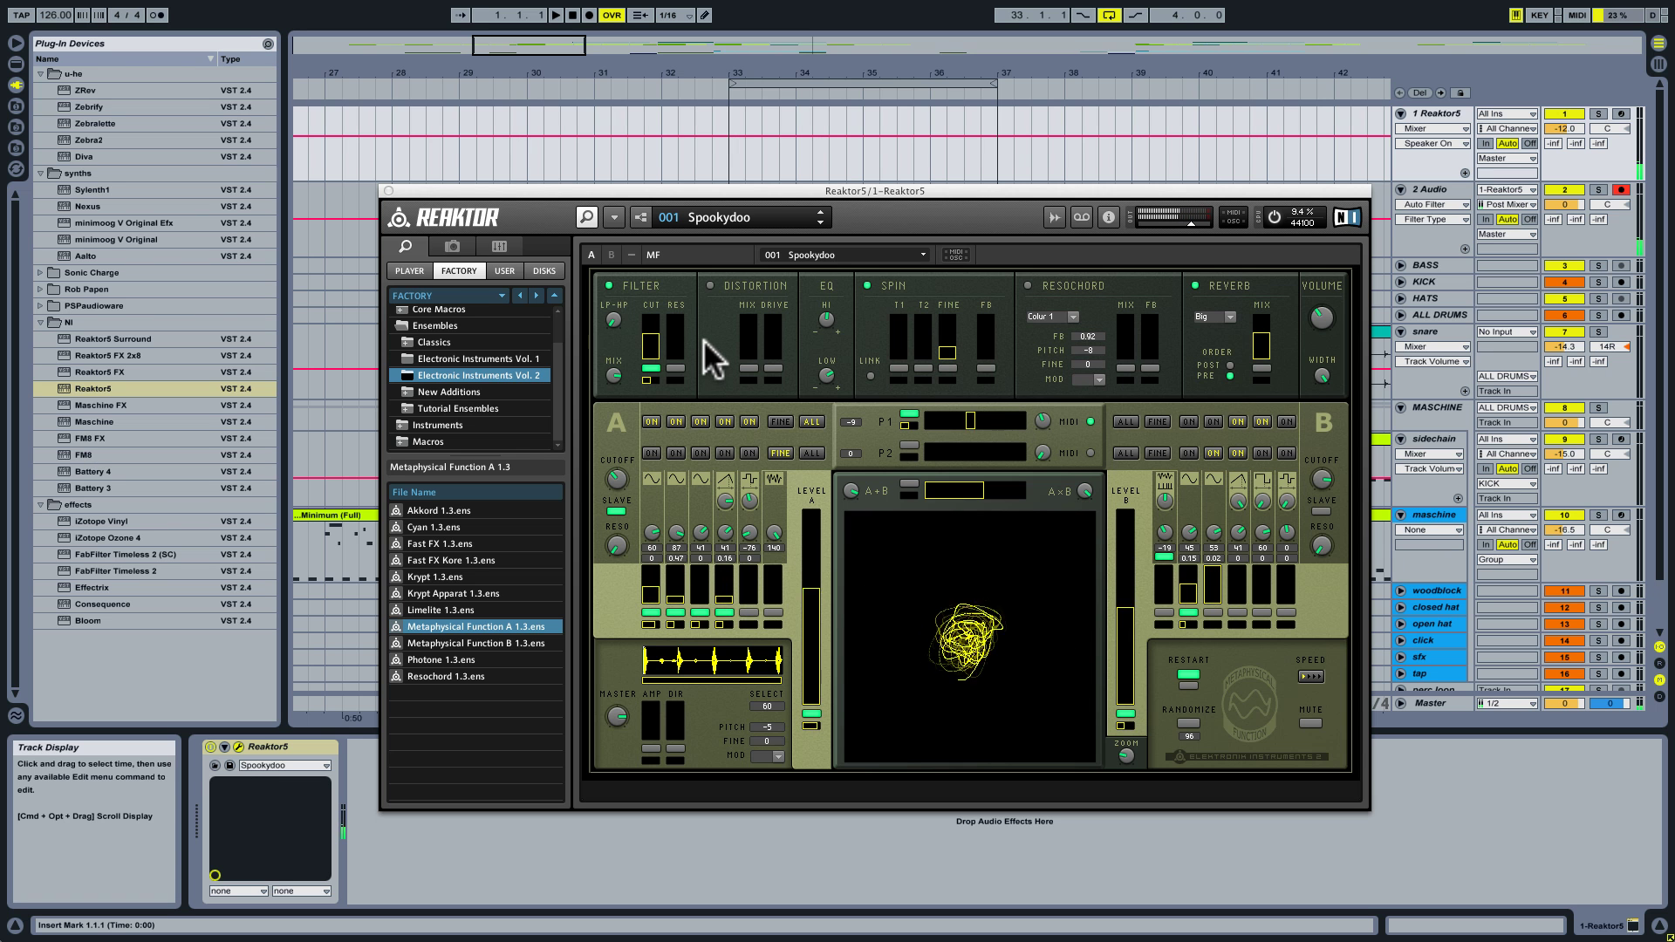
Switch Reaktor's audio off and open the ensemble's structure in Edit mode
left_click(1281, 213)
left_click(1275, 217)
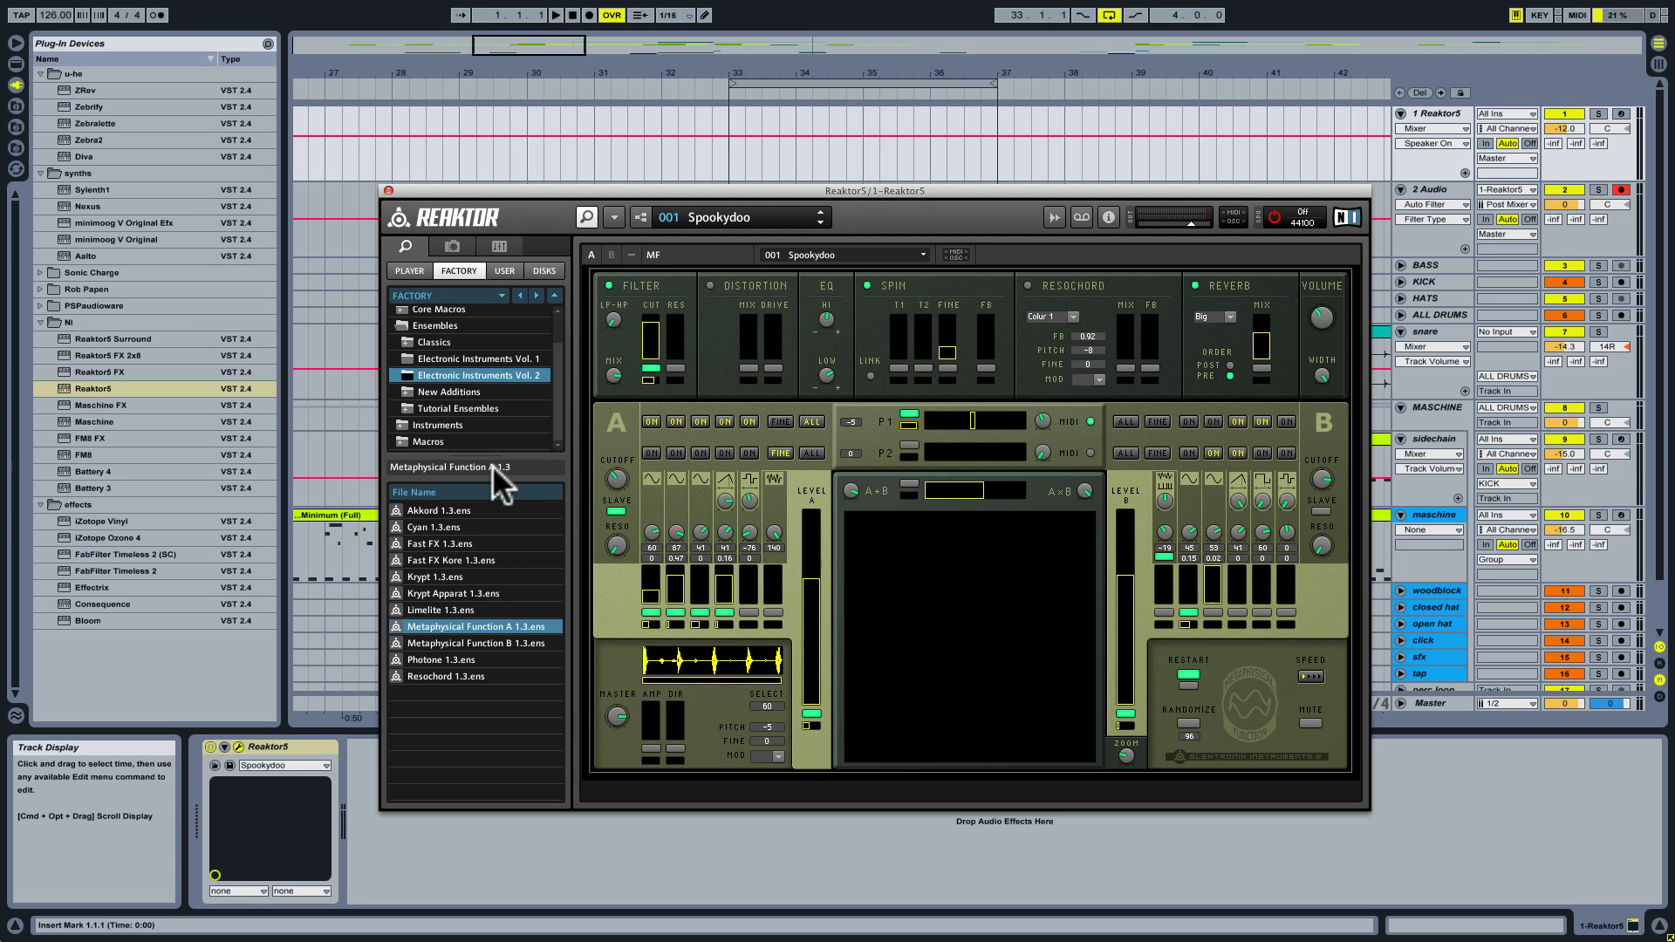
left_click(645, 213)
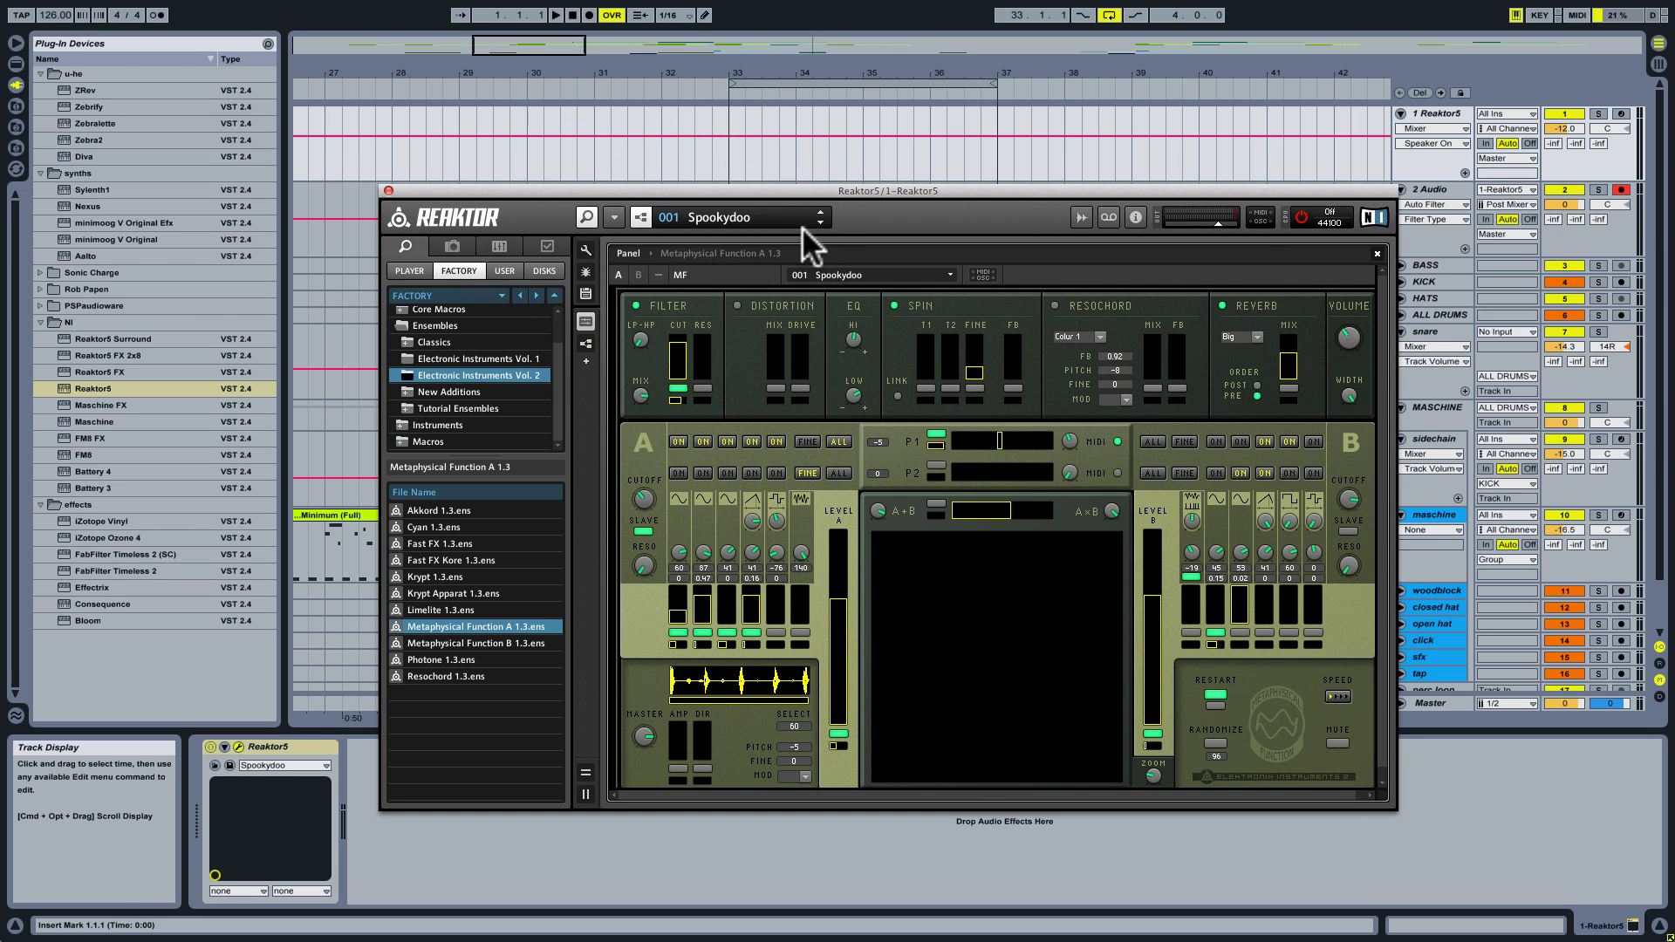
left_click(731, 254)
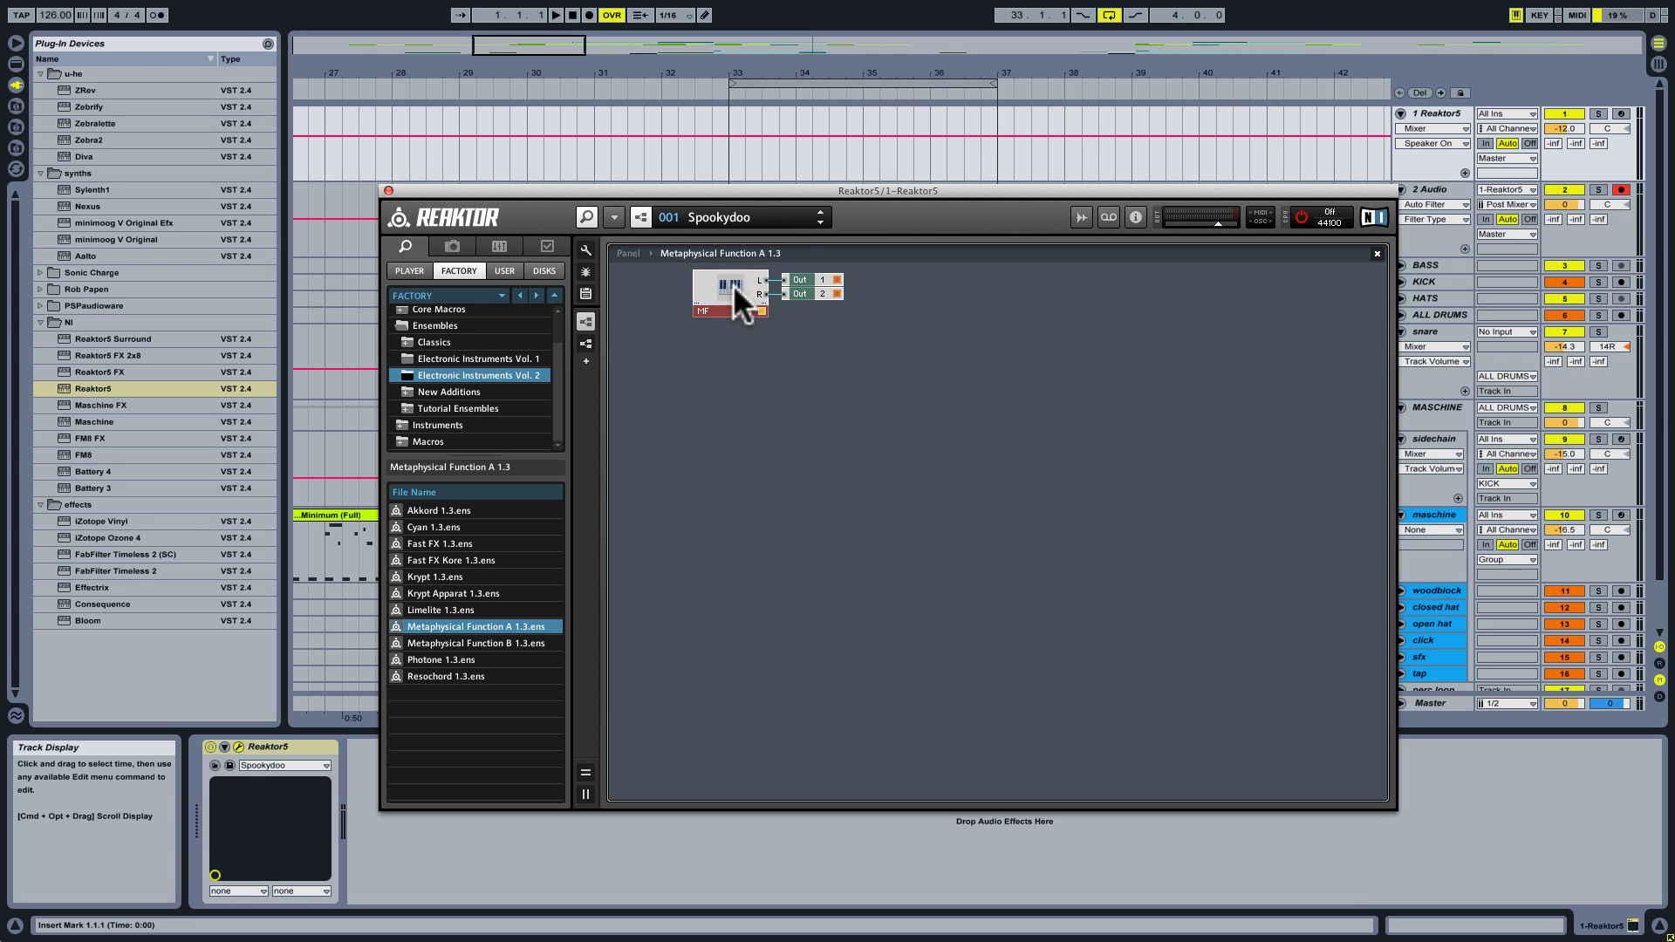
Explore the nested MF macros, return to the top level, and move the Out modules right
double_click(739, 291)
left_click(869, 332)
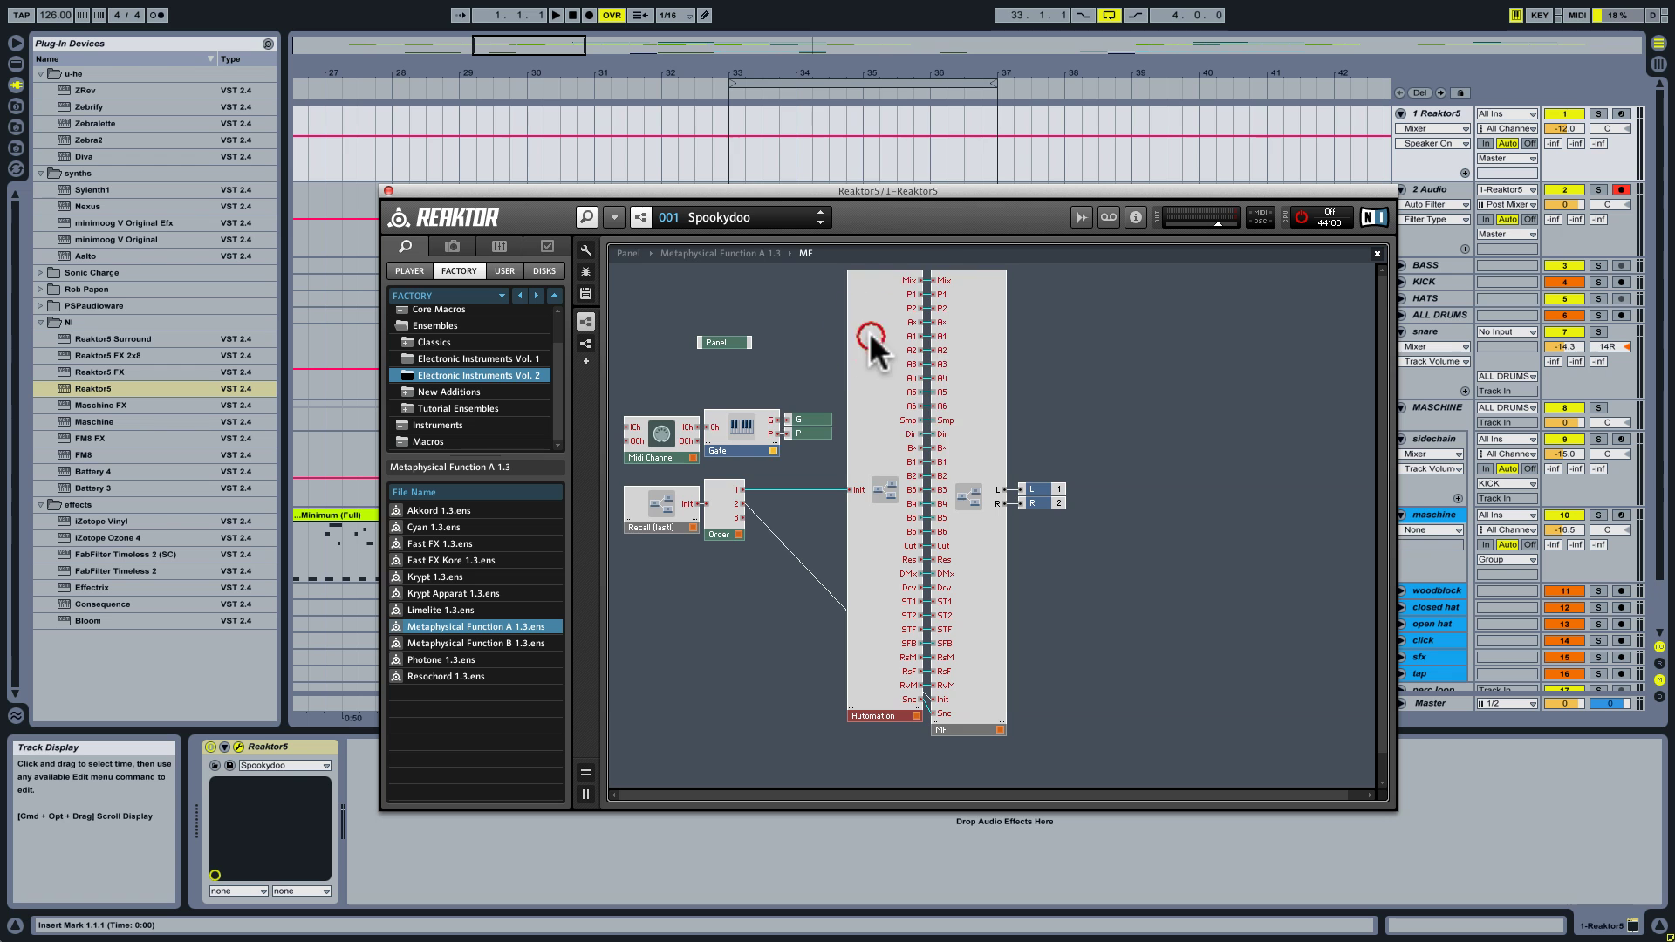
double_click(966, 347)
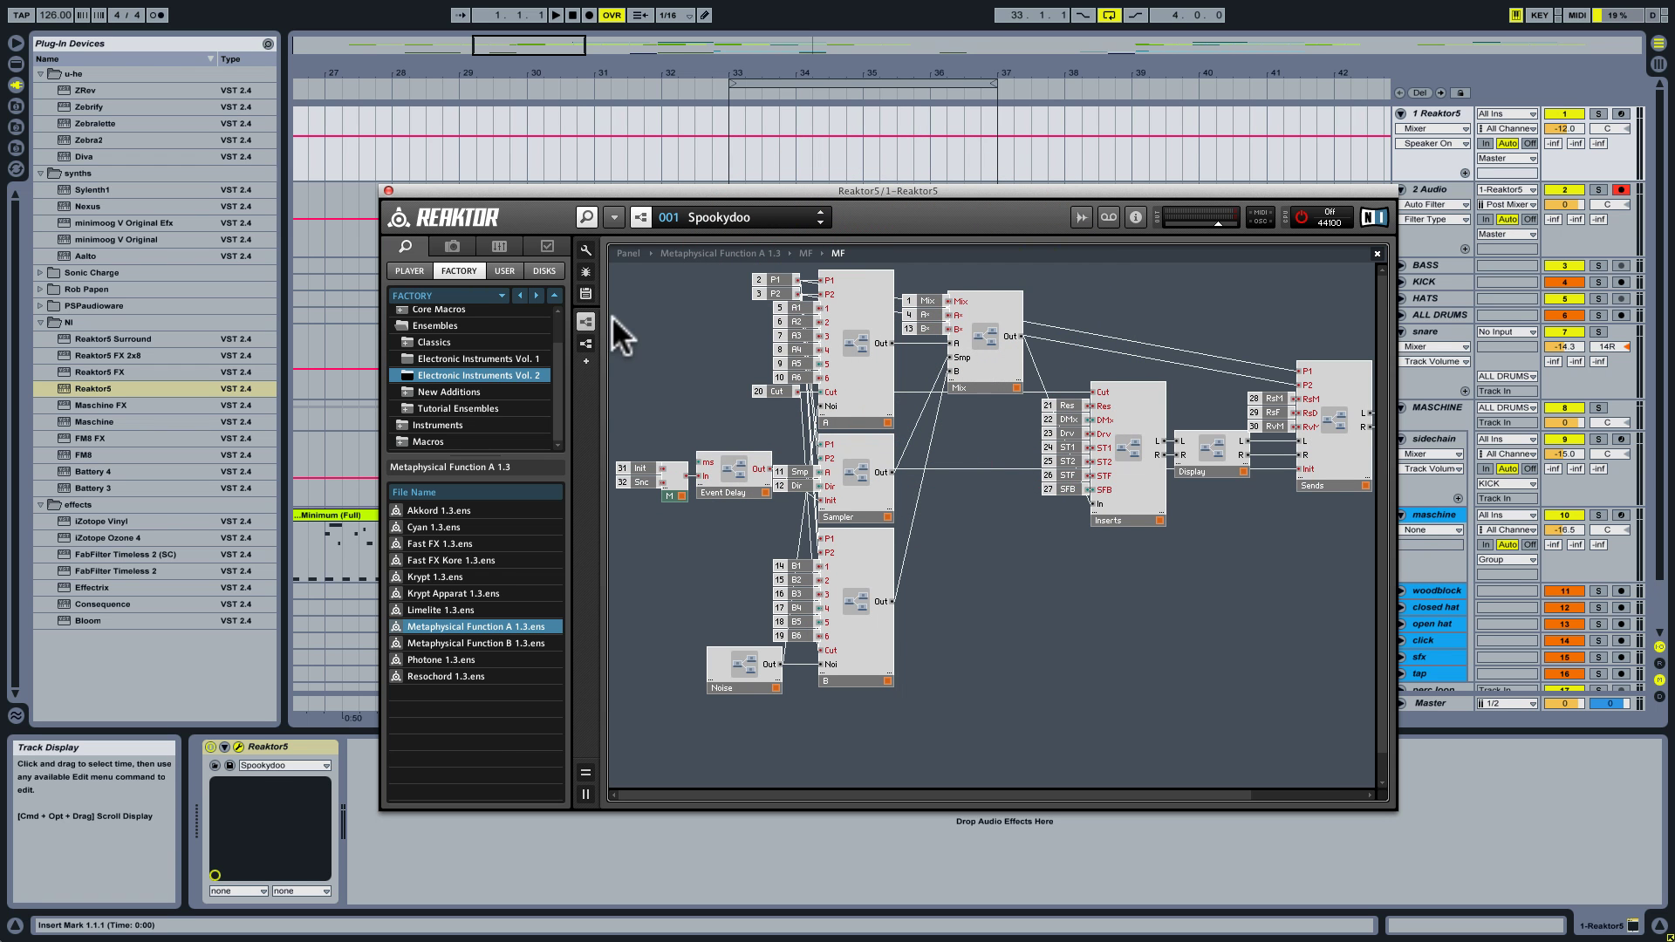
left_click(626, 255)
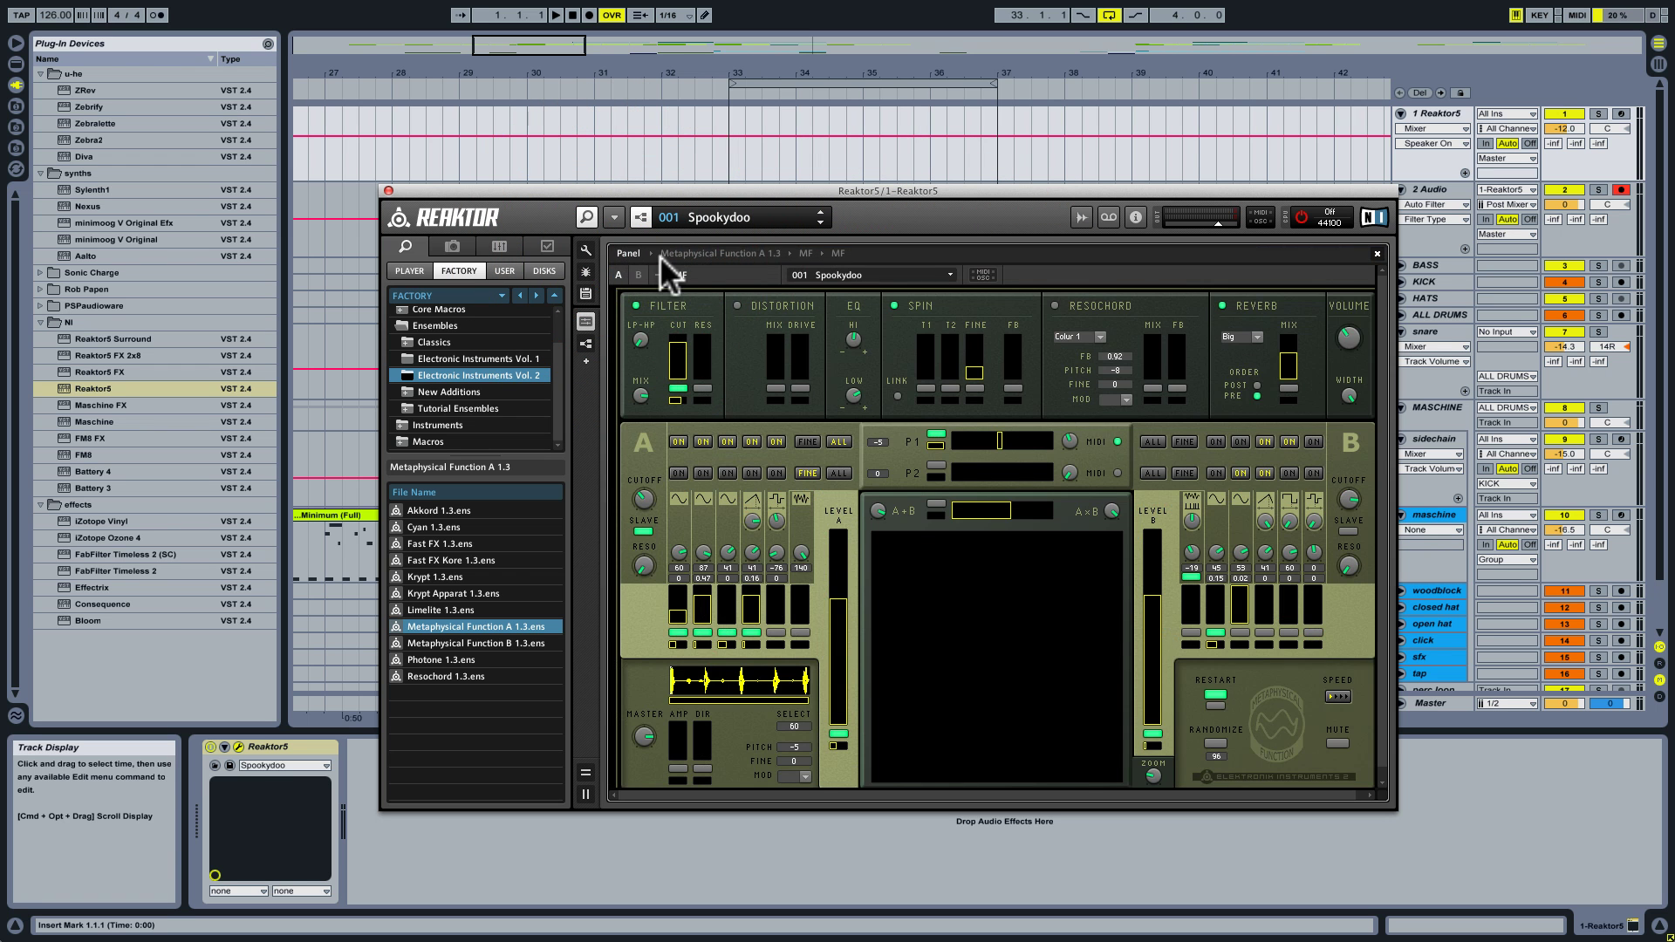
left_click(669, 254)
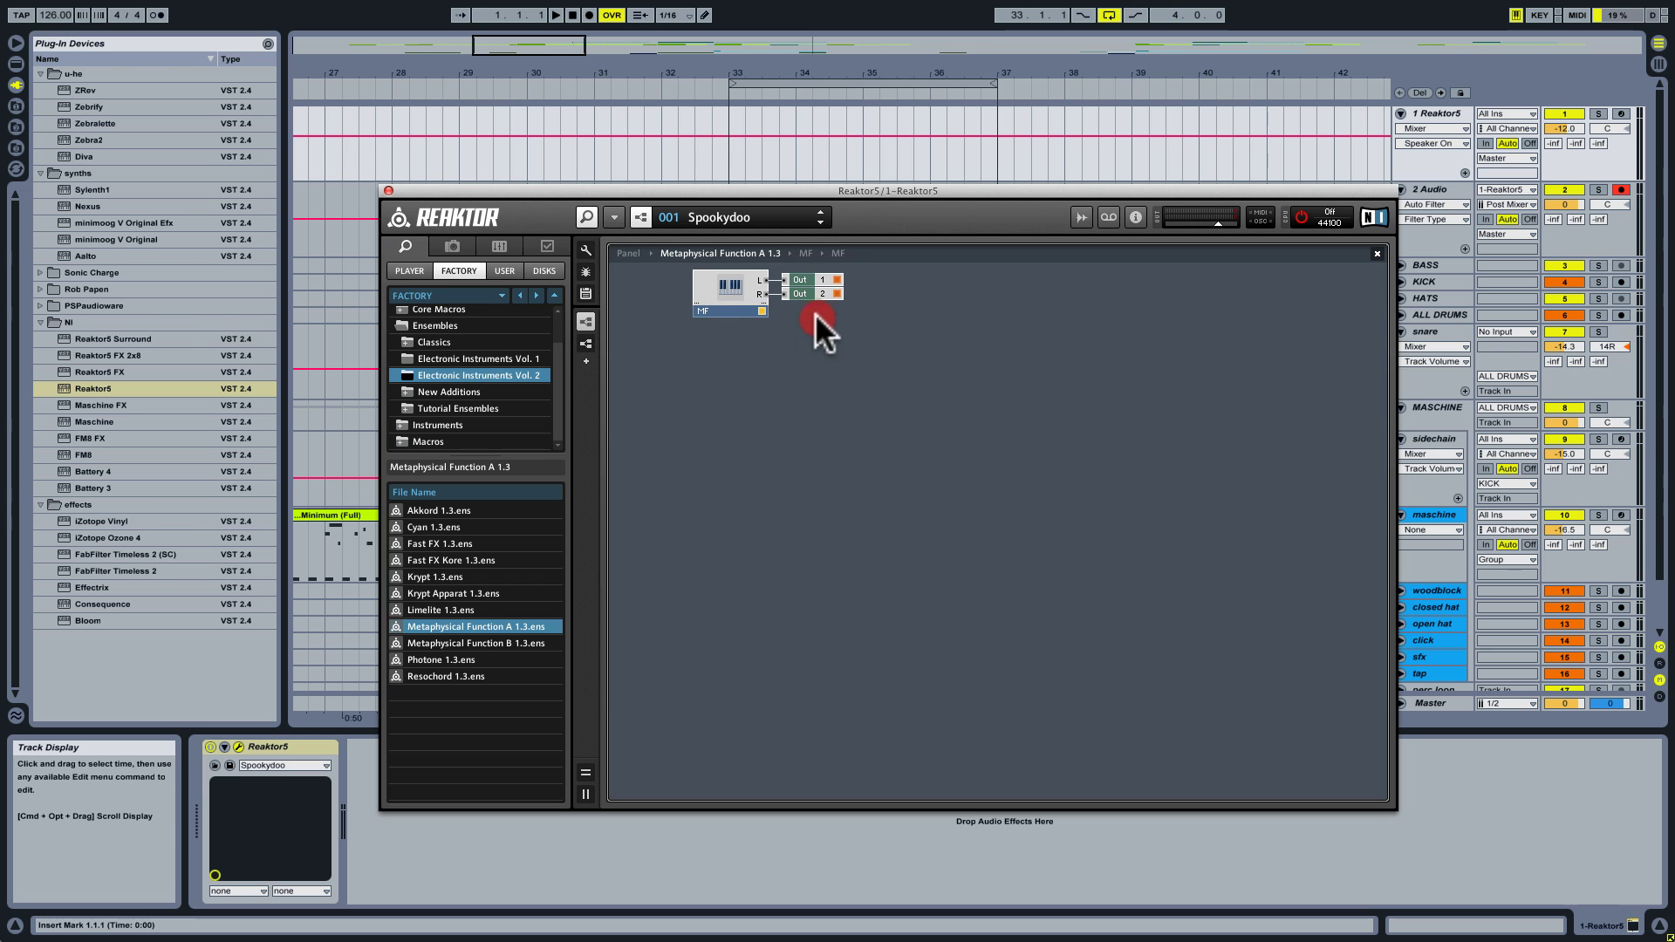
left_click_drag(814, 312, 948, 274)
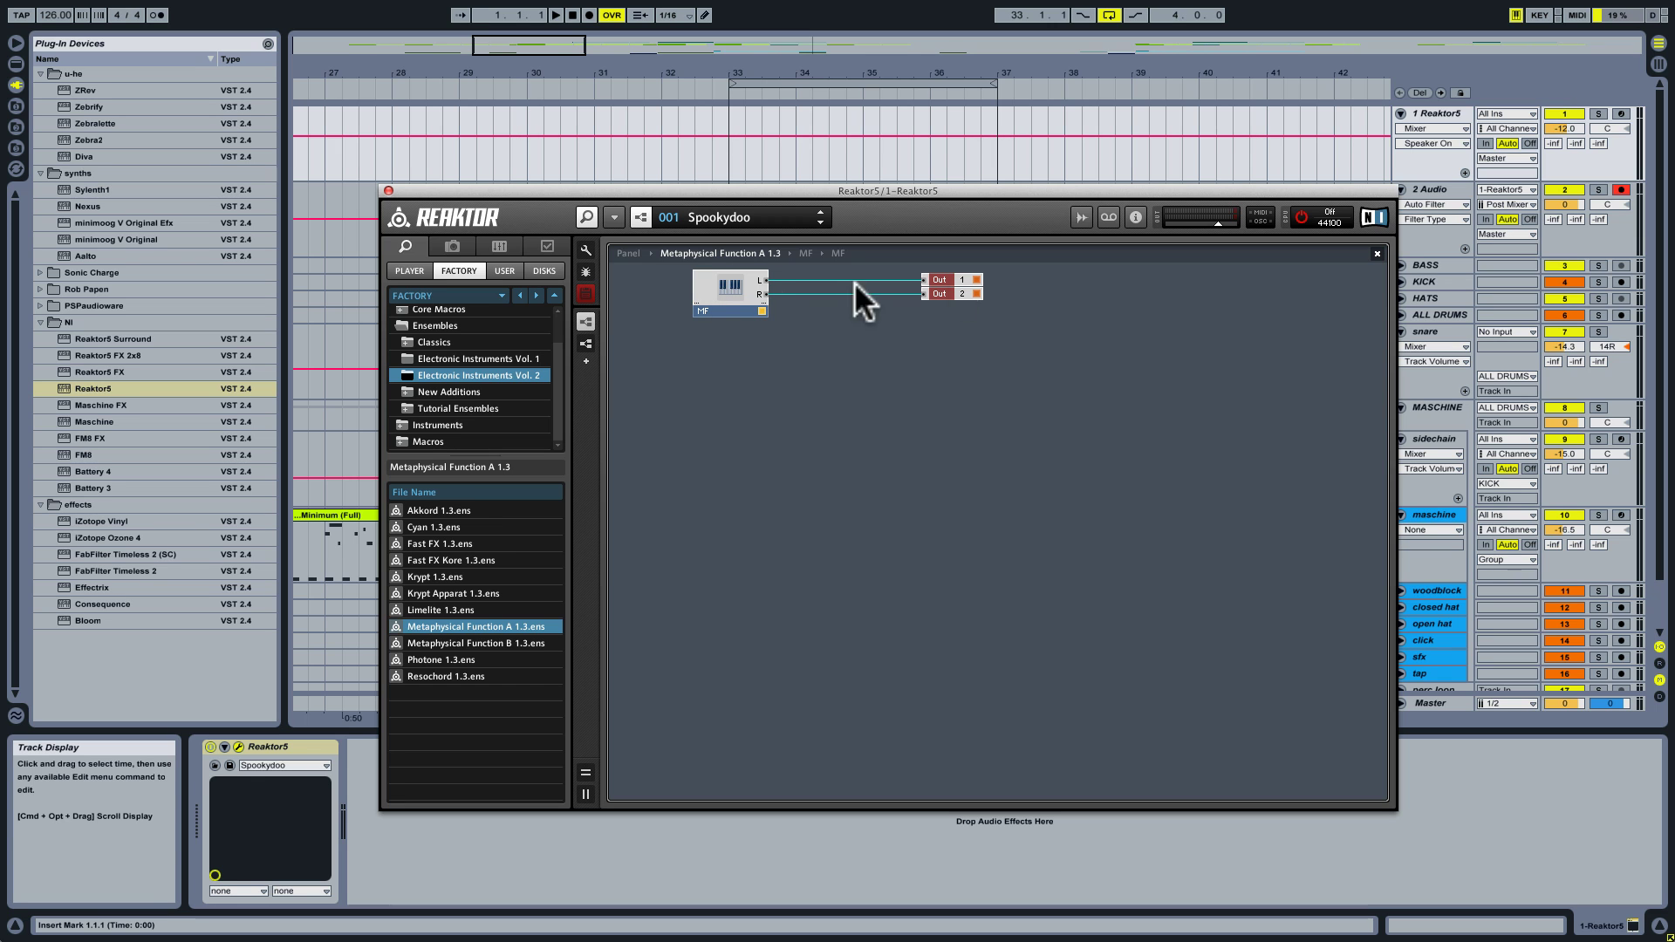
right_click(804, 395)
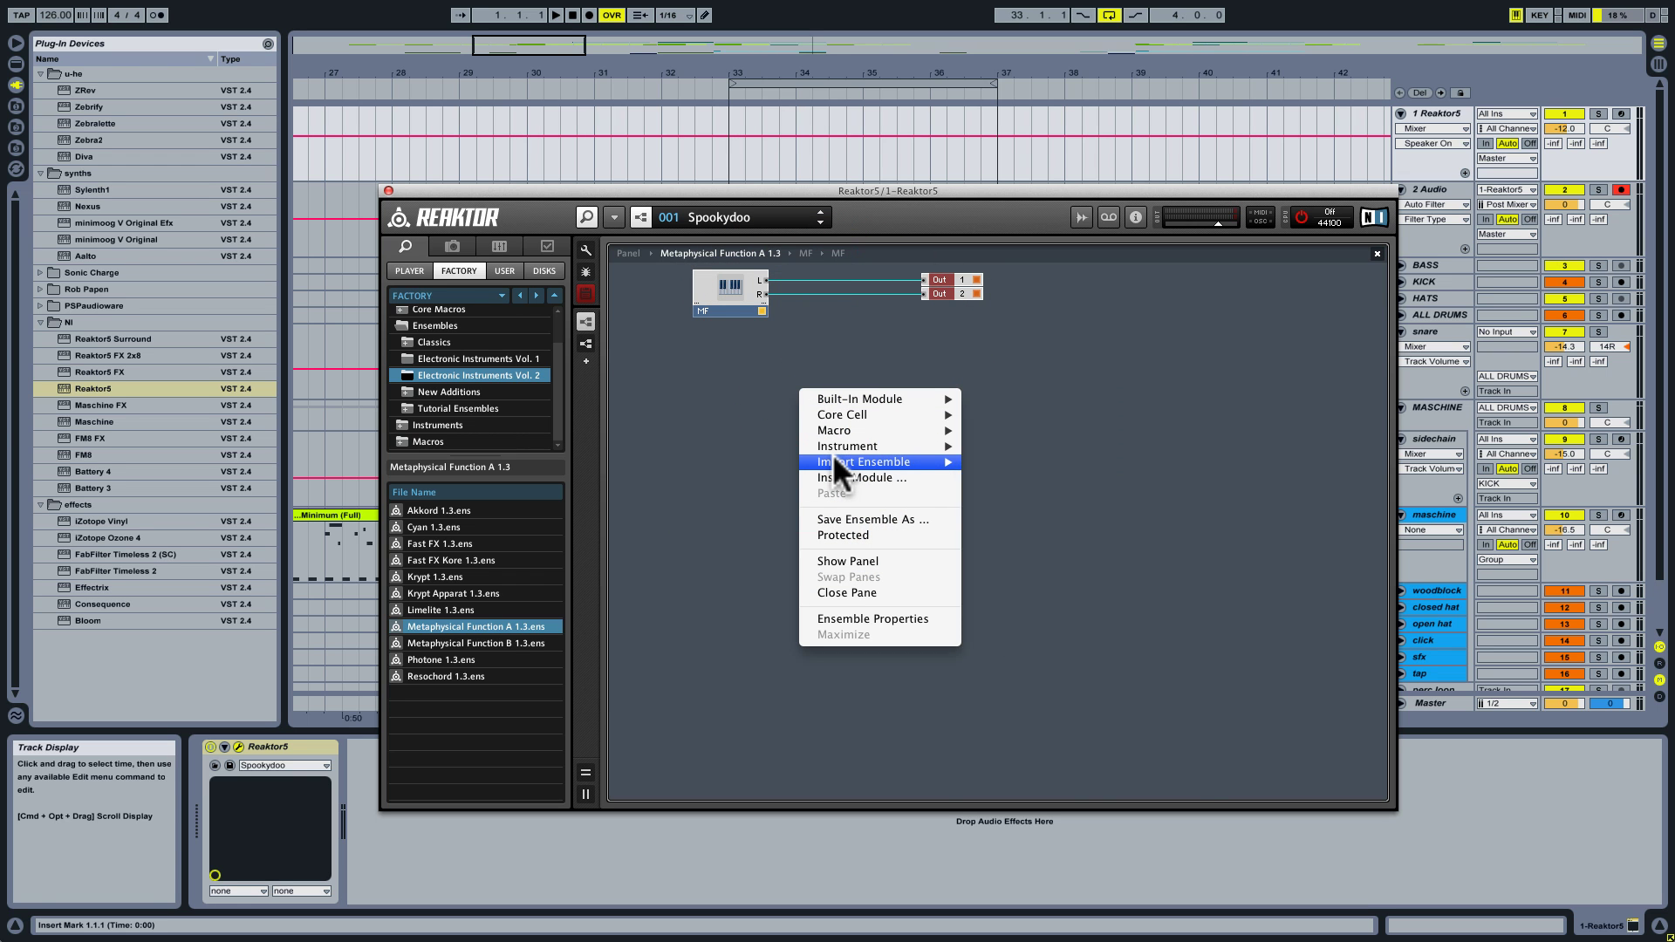
Import Fast FX 1.3 from Electronic Instruments Vol. 2 and drop it onto the MF-to-Out wires
mouse_move(833, 462)
mouse_move(984, 492)
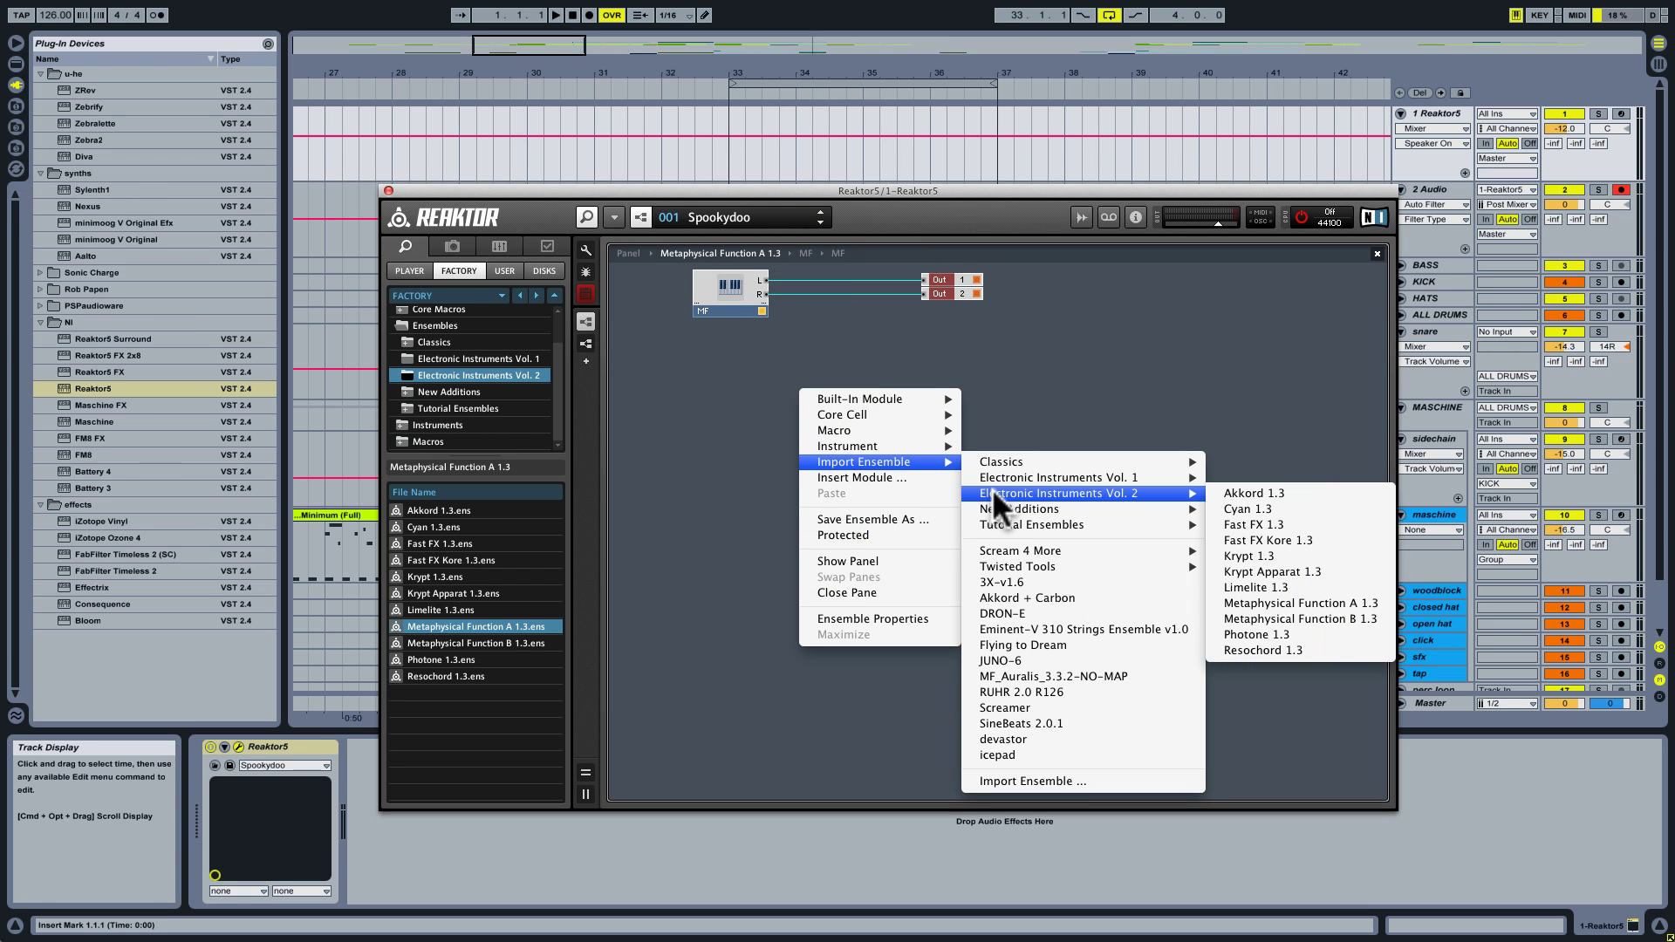
left_click(1244, 524)
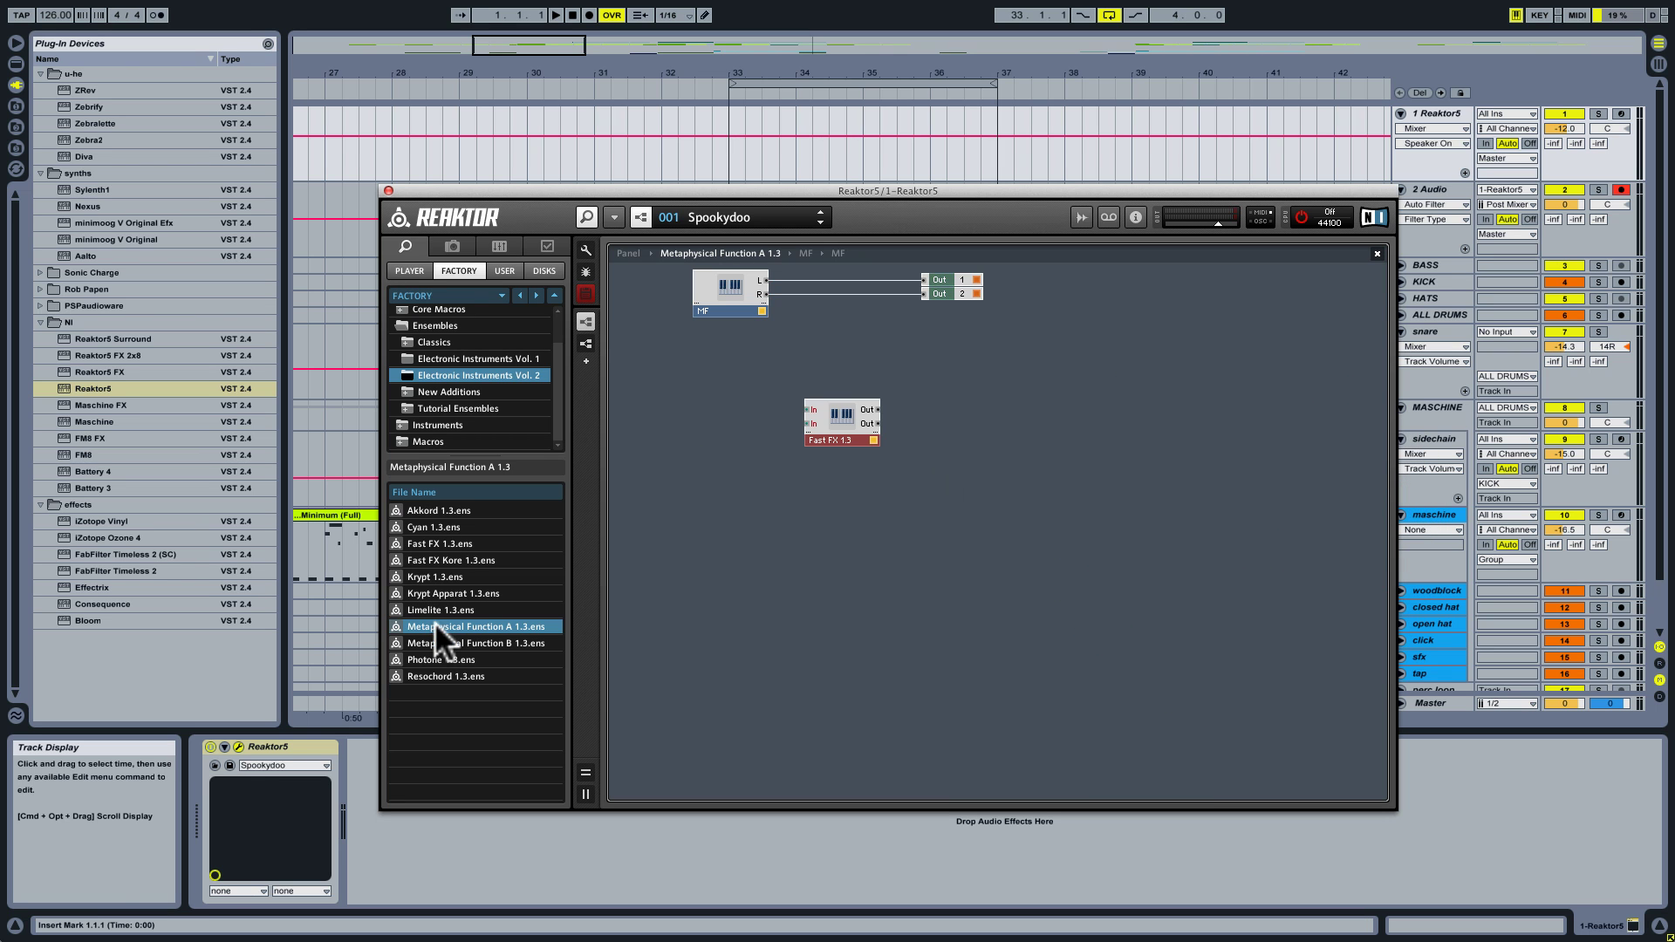
left_click(579, 214)
left_click_drag(643, 402, 642, 278)
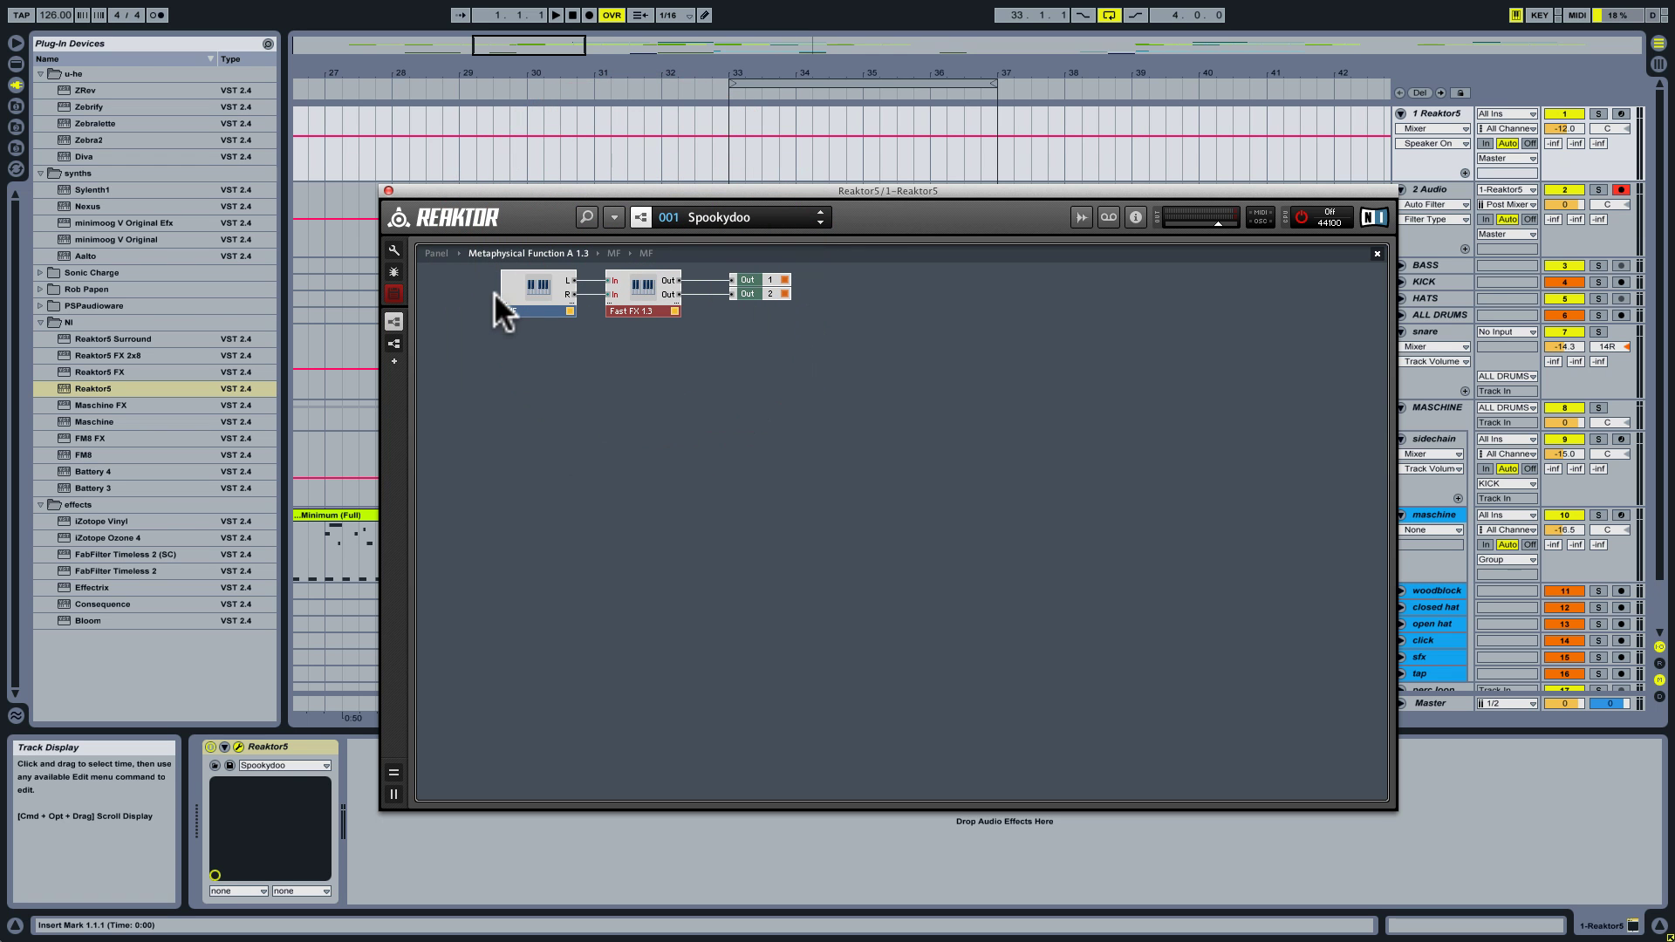
Wire MF's L/R into Fast FX's inputs and Fast FX's outputs to Out 1 and 2
left_click(635, 292)
left_click_drag(471, 254, 579, 253)
left_click(581, 262)
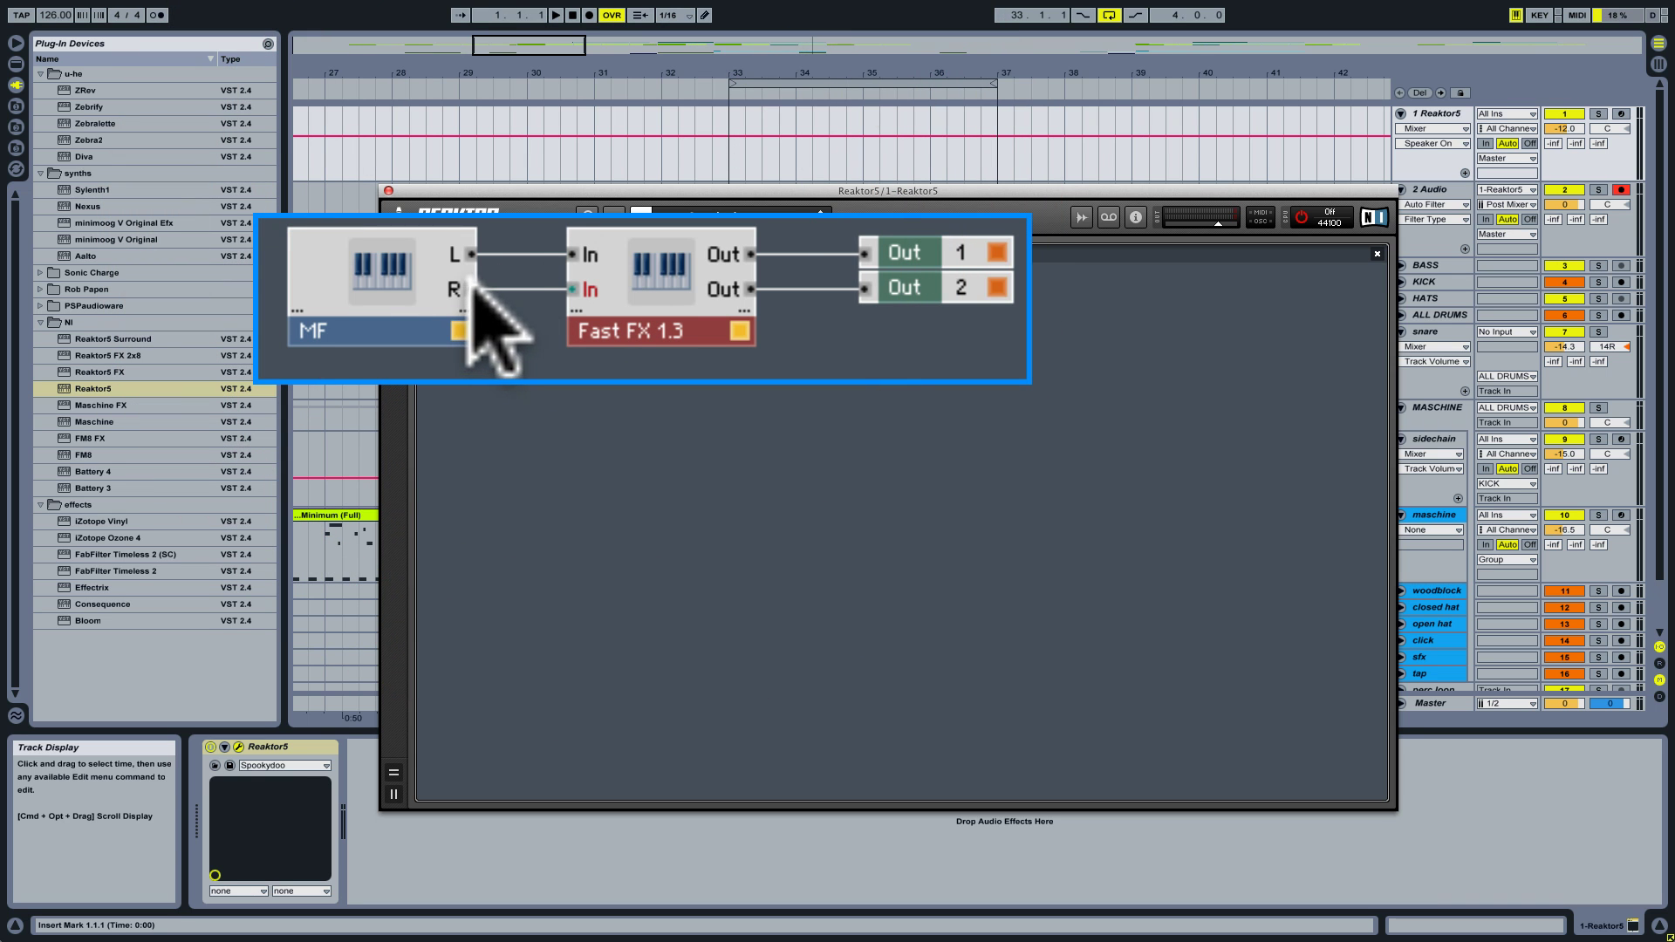
left_click_drag(478, 287, 572, 288)
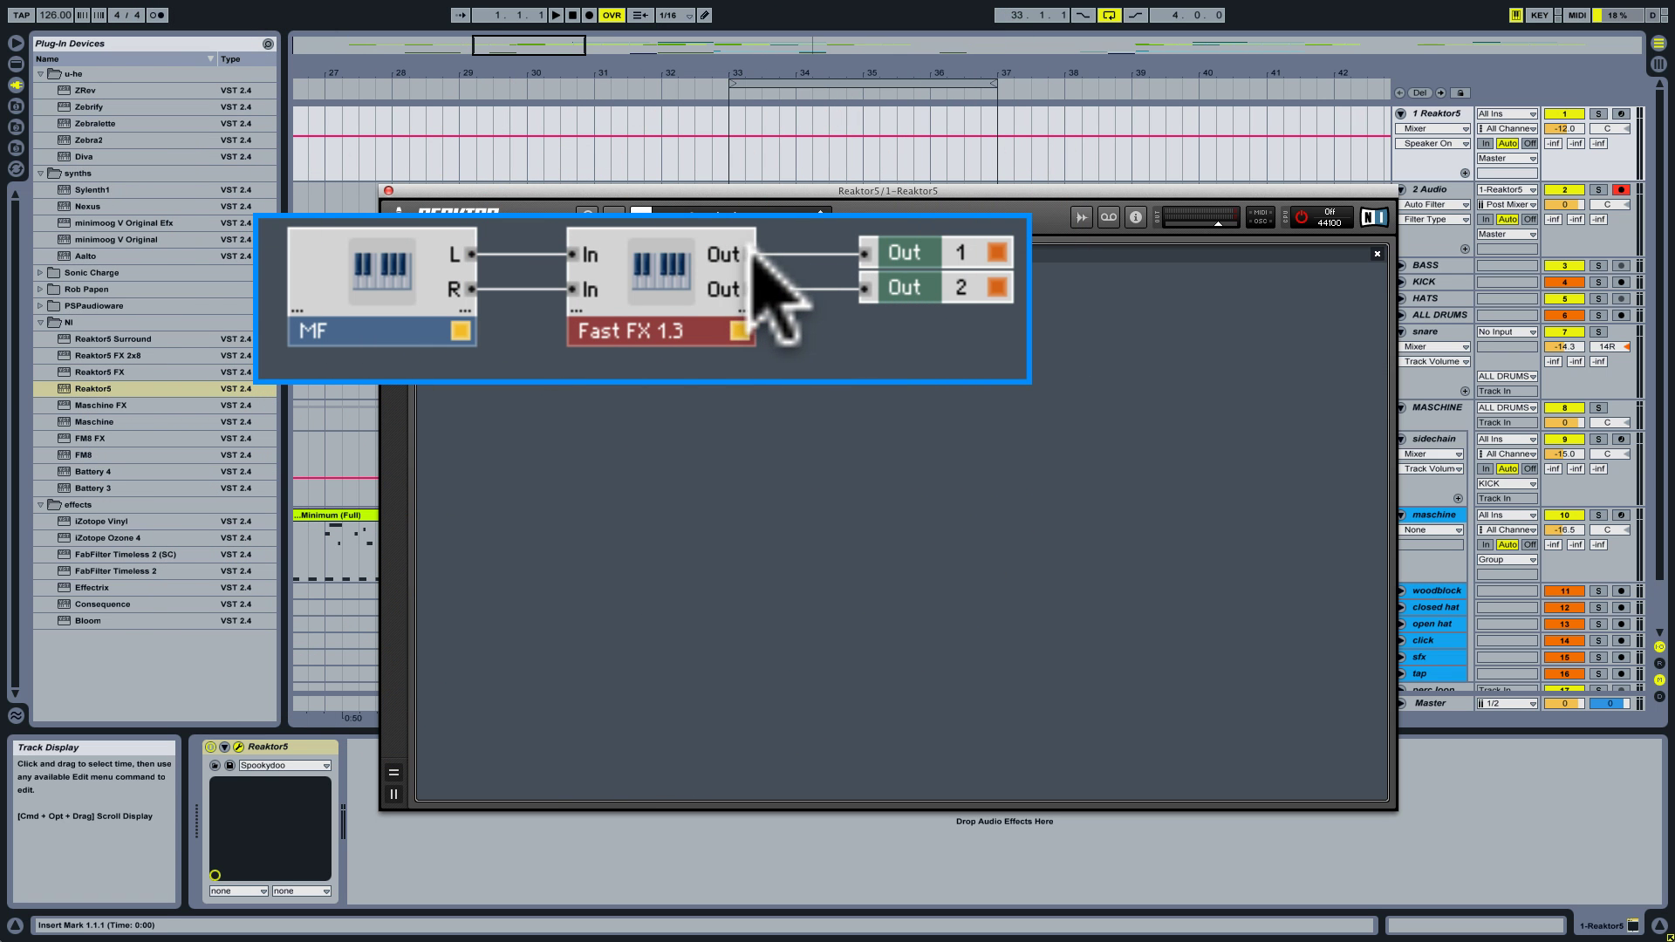
left_click_drag(752, 254, 868, 251)
left_click_drag(752, 288, 865, 288)
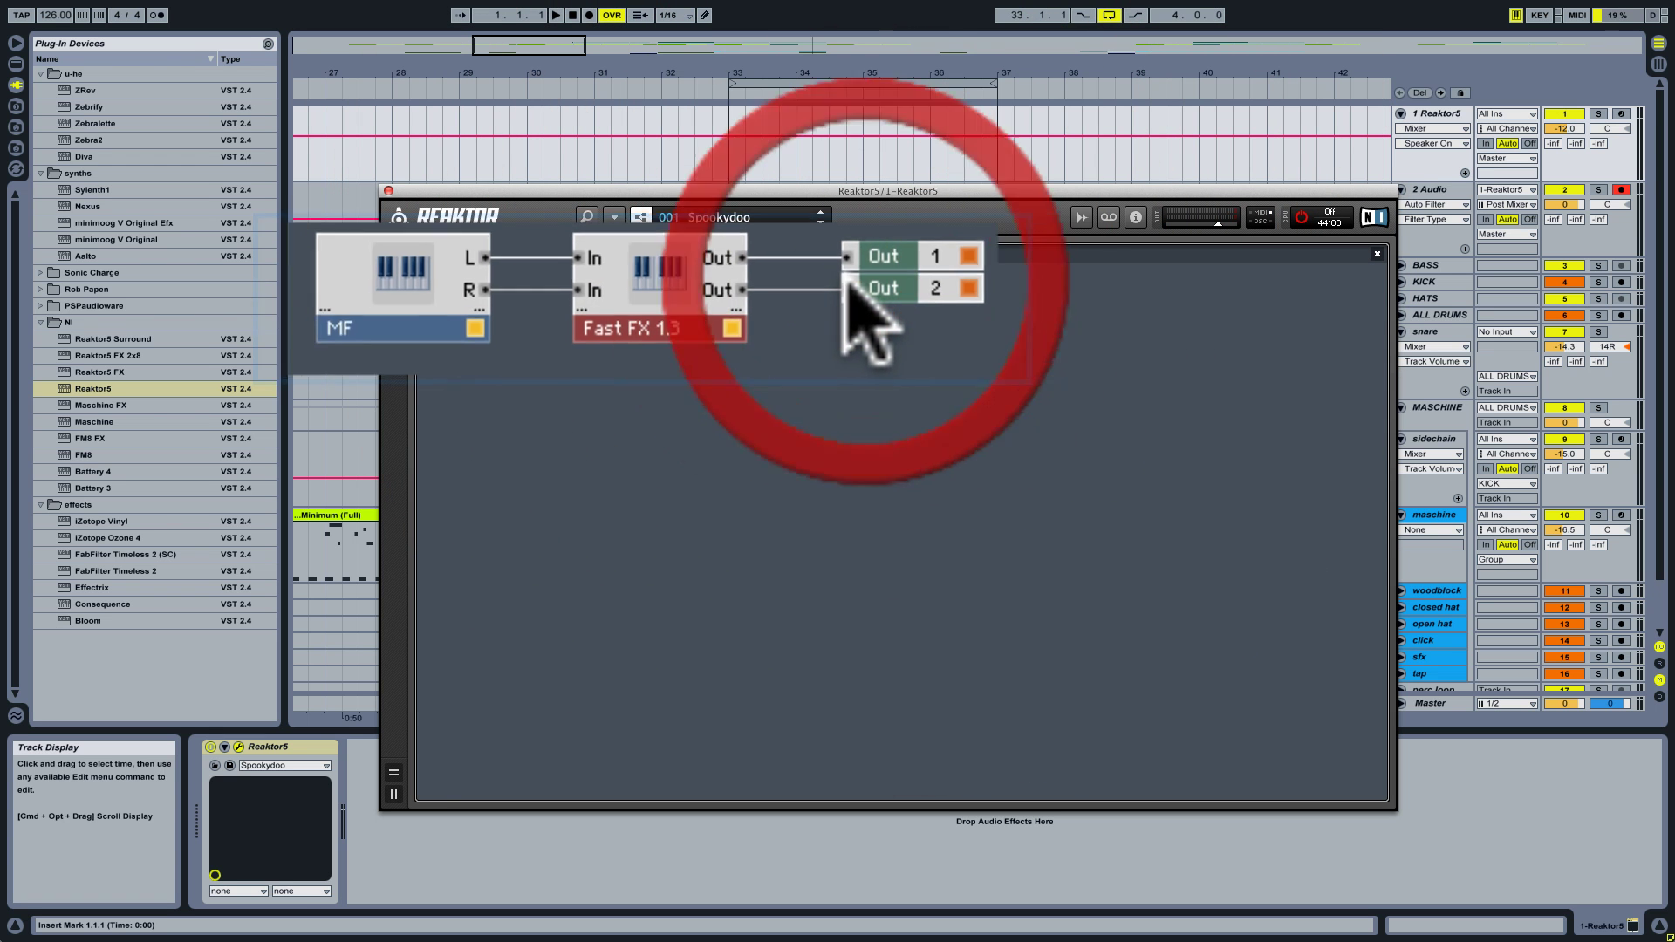
left_click(448, 252)
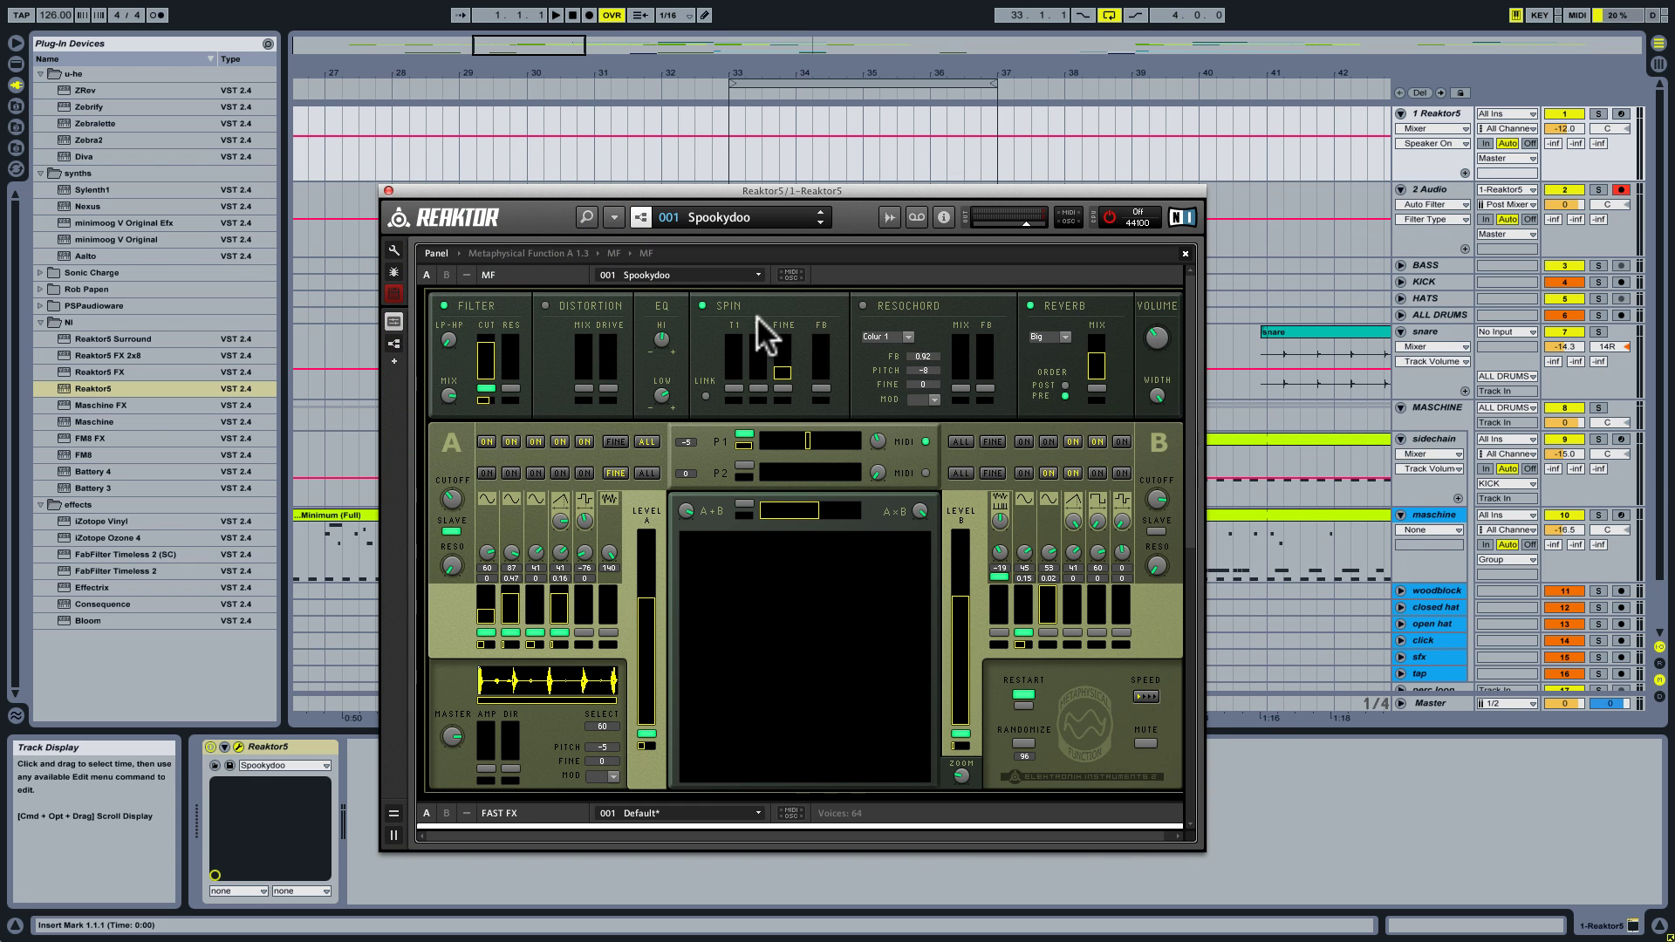
scroll(757, 316, "down", 5)
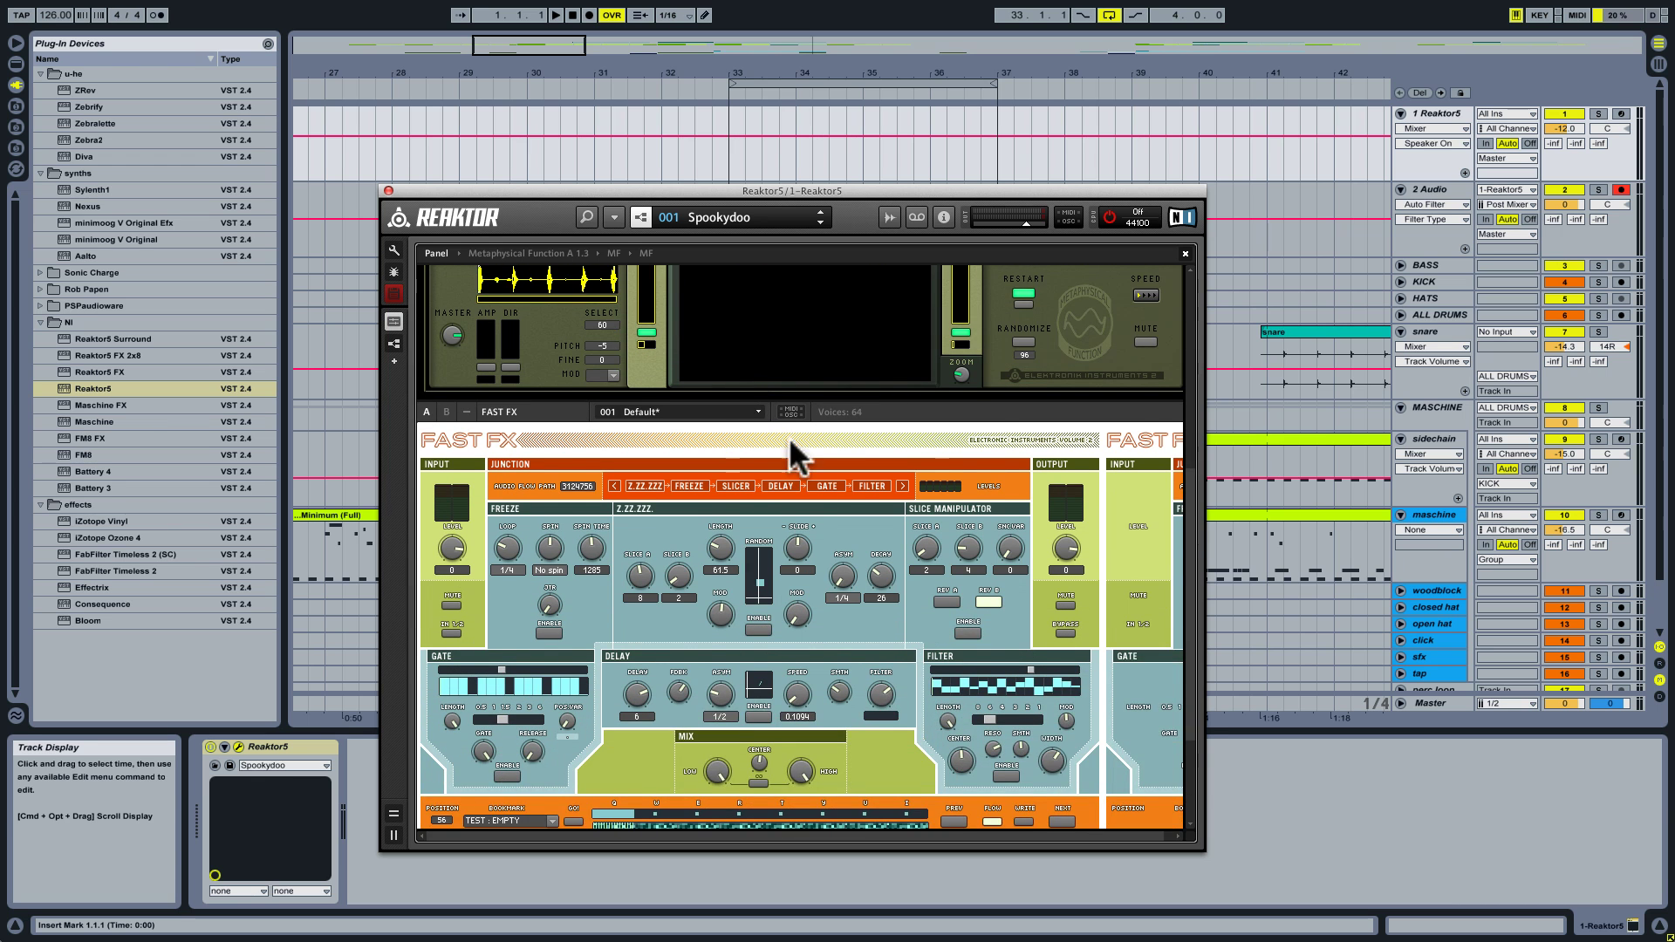
scroll(789, 437, "down", 2)
scroll(799, 442, "up", 4)
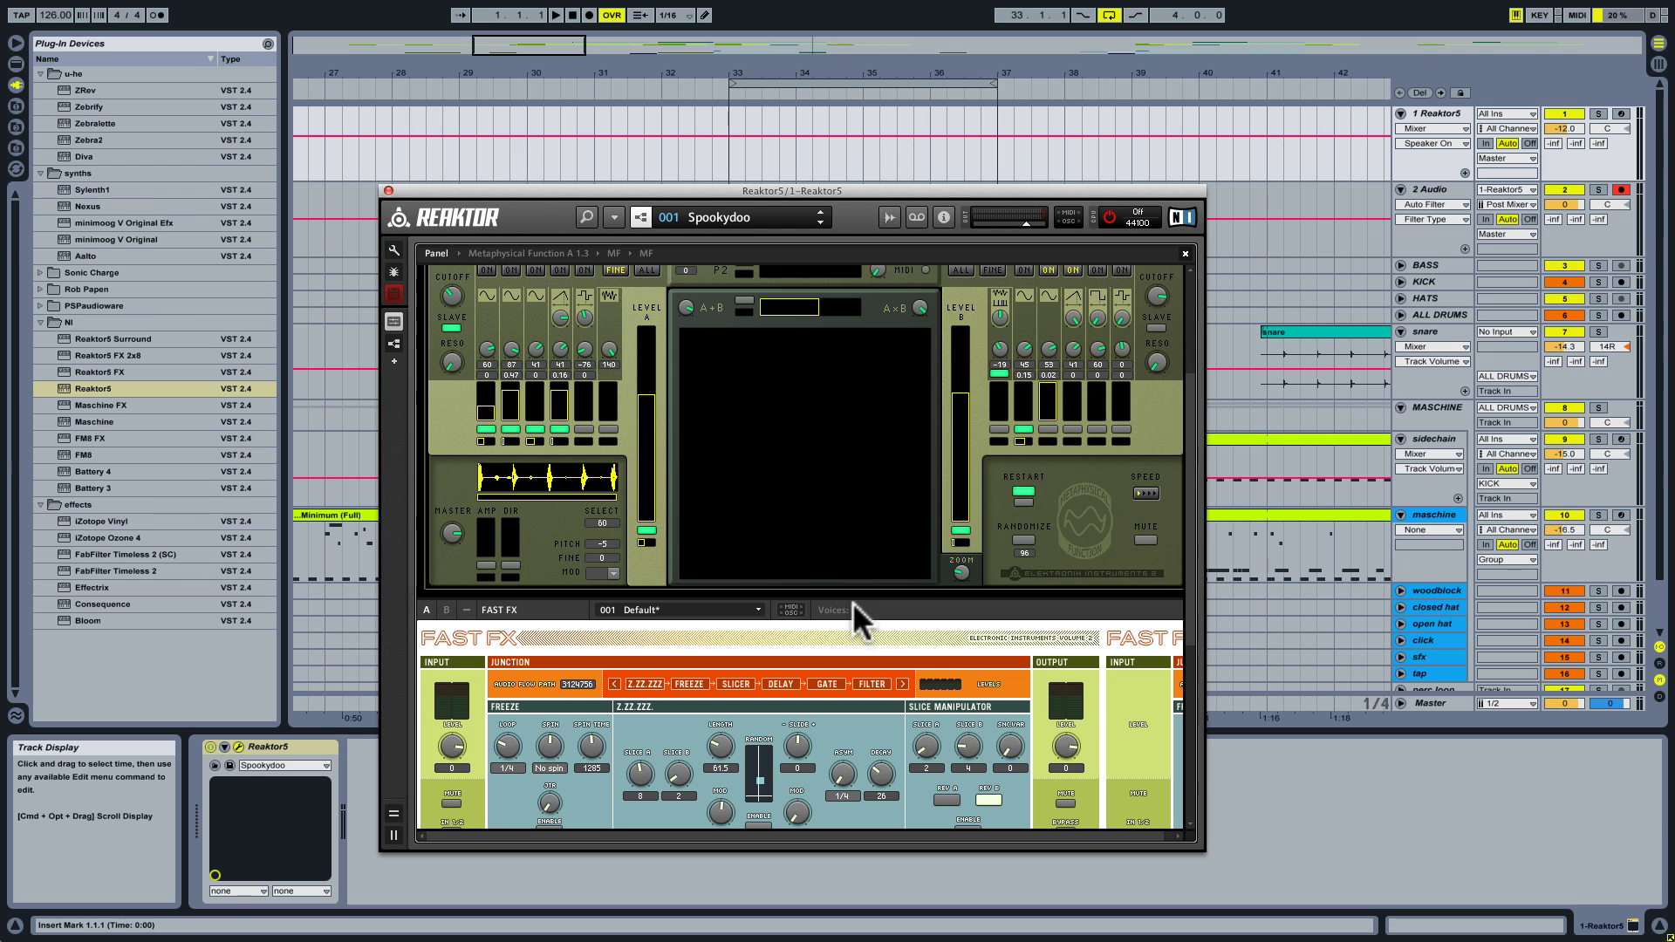
left_click(532, 611)
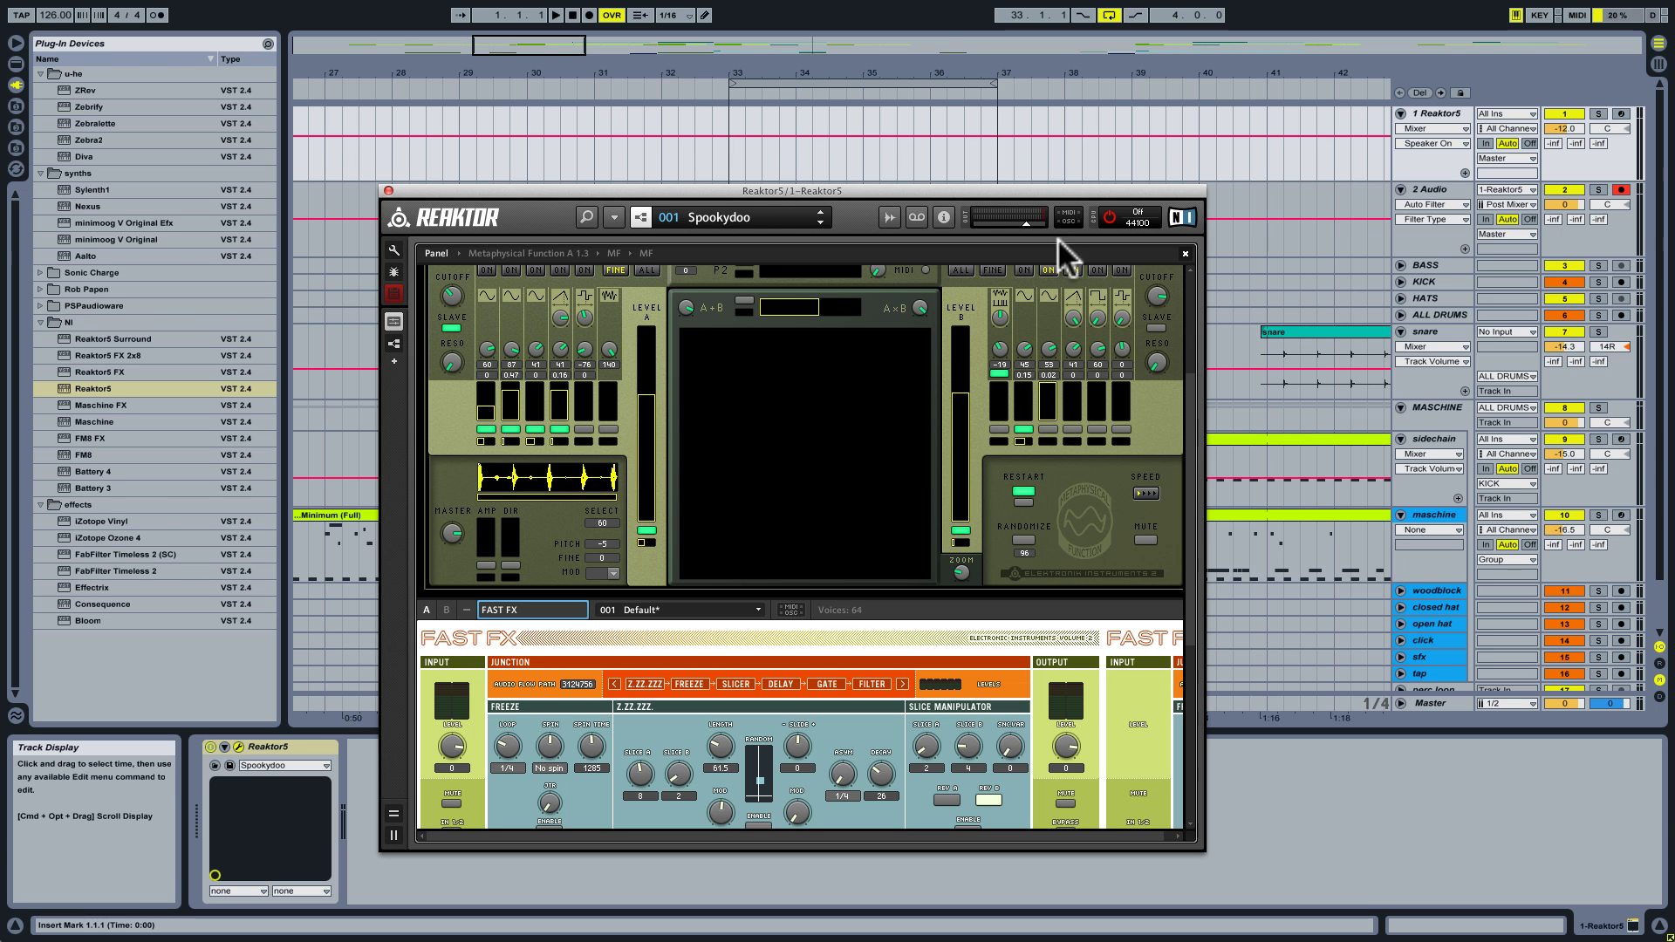
left_click(1102, 213)
left_click(1191, 361)
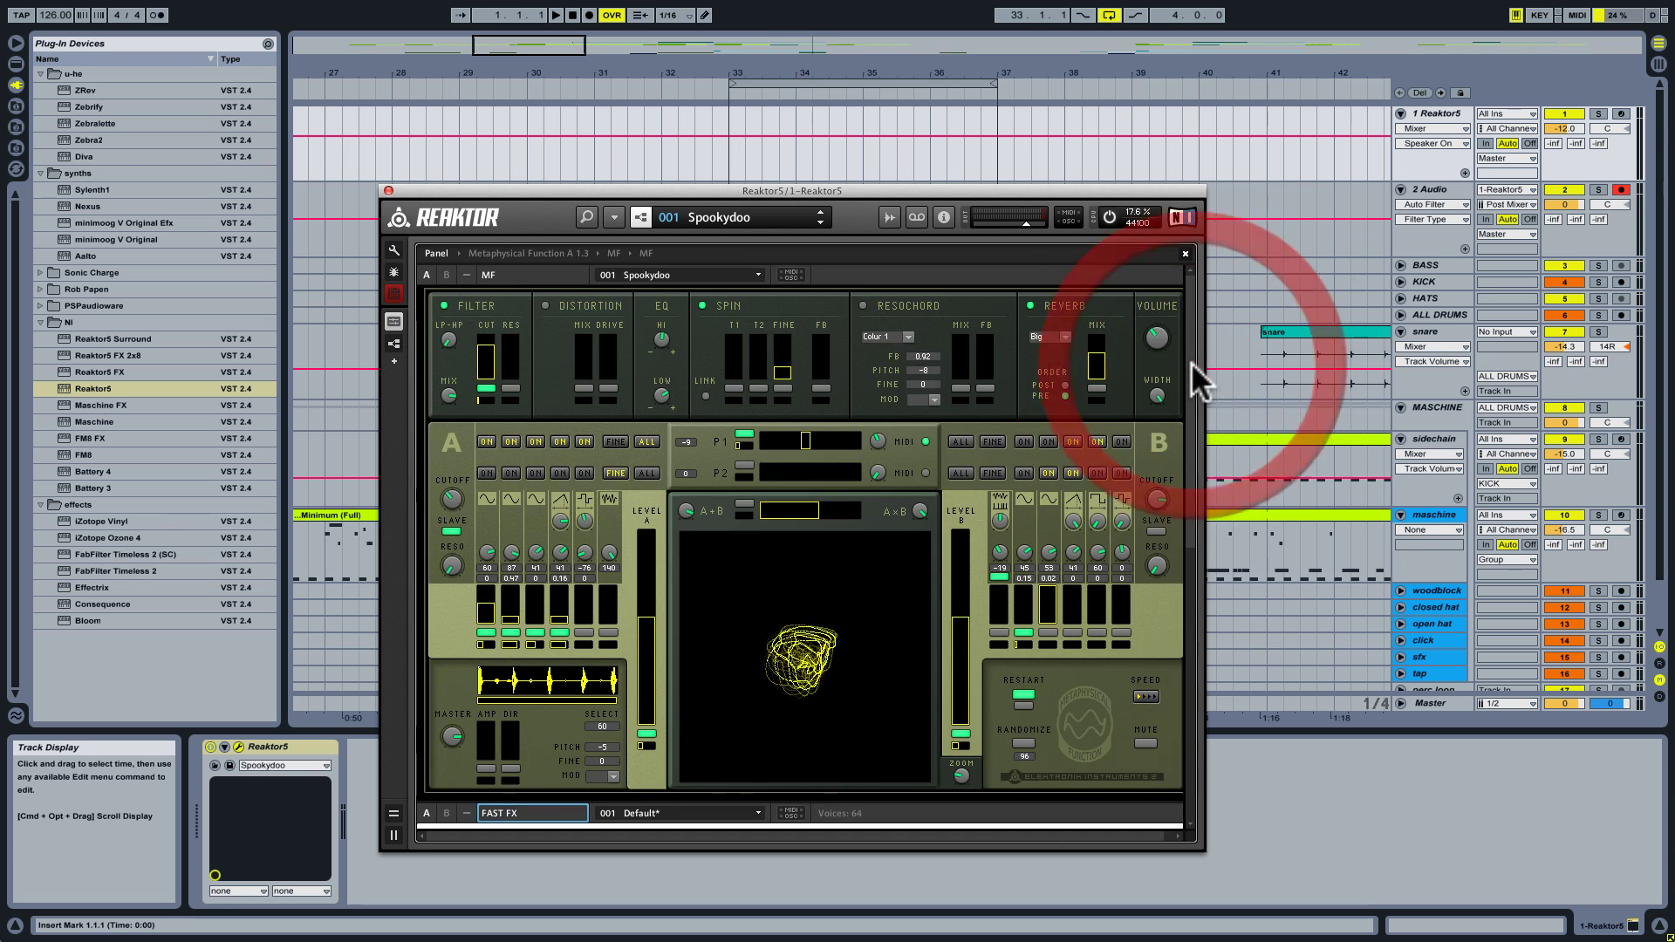
scroll(1191, 363, "down", 10)
left_click(1147, 657)
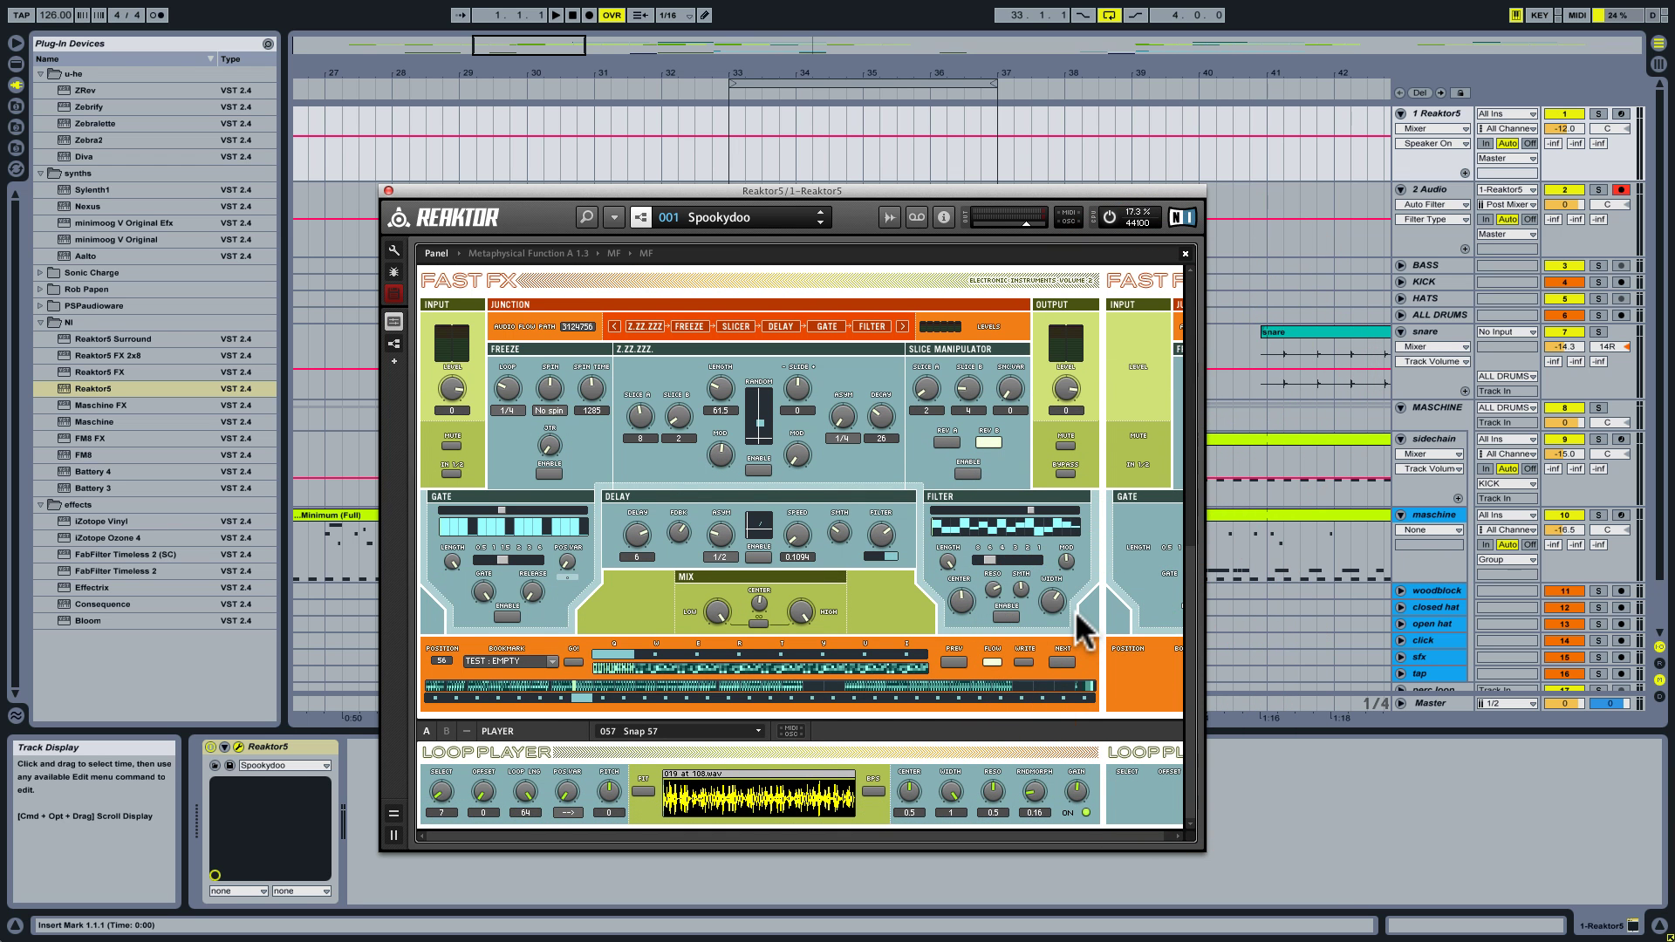
key("space")
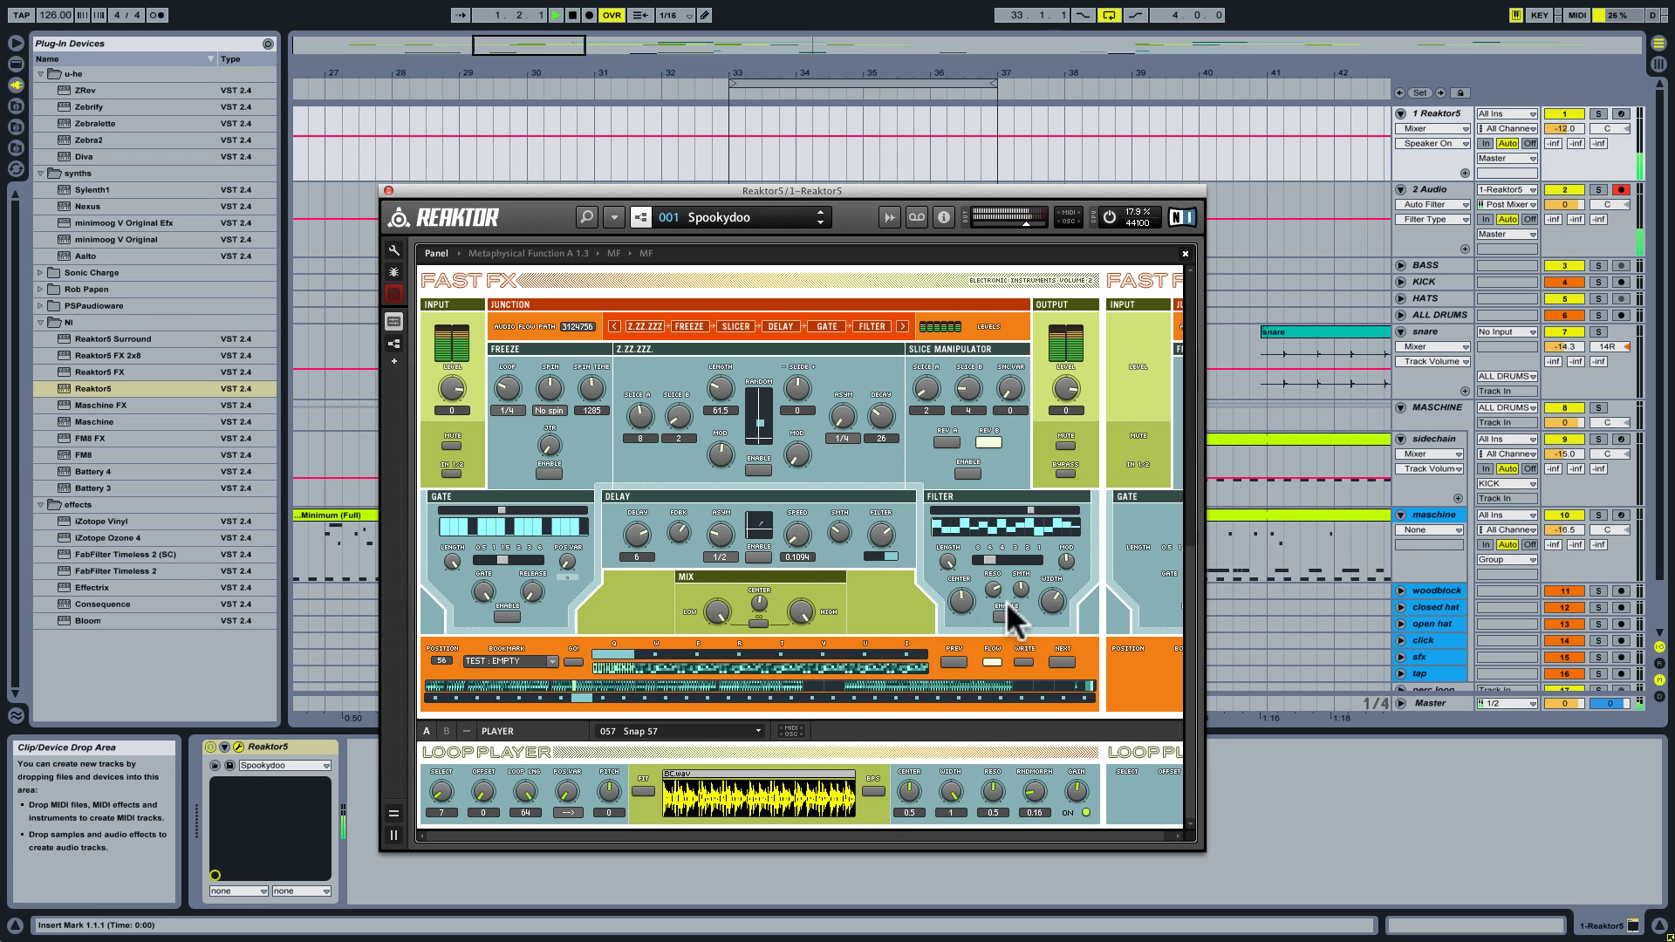
key("space")
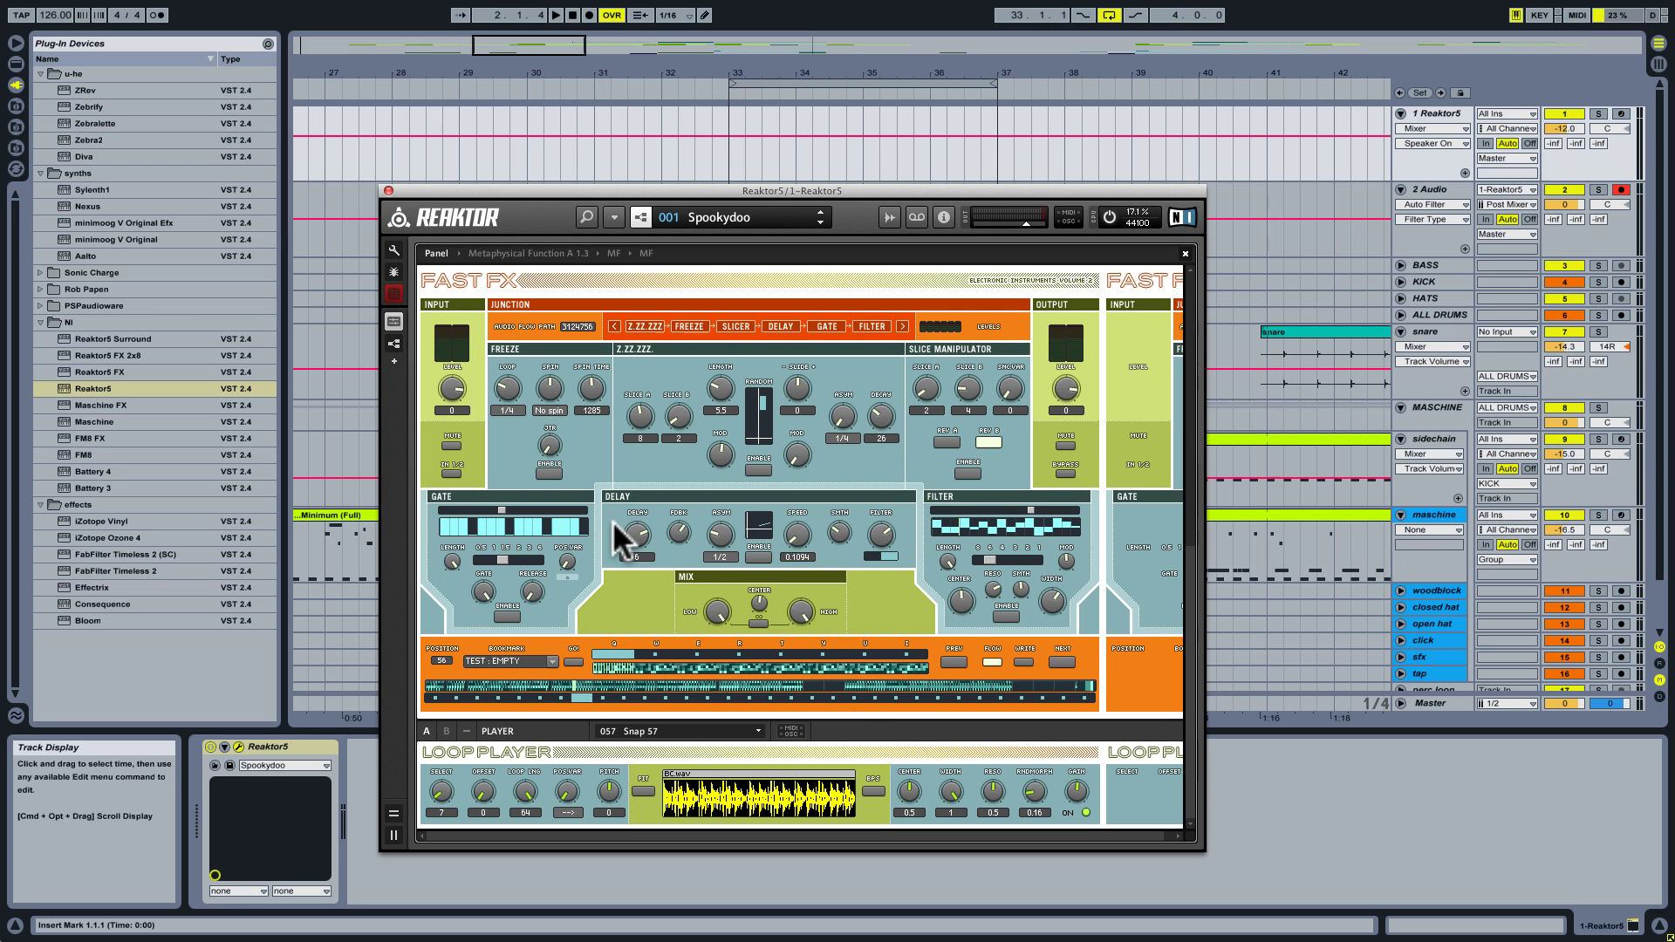
scroll(624, 519, "up", 3)
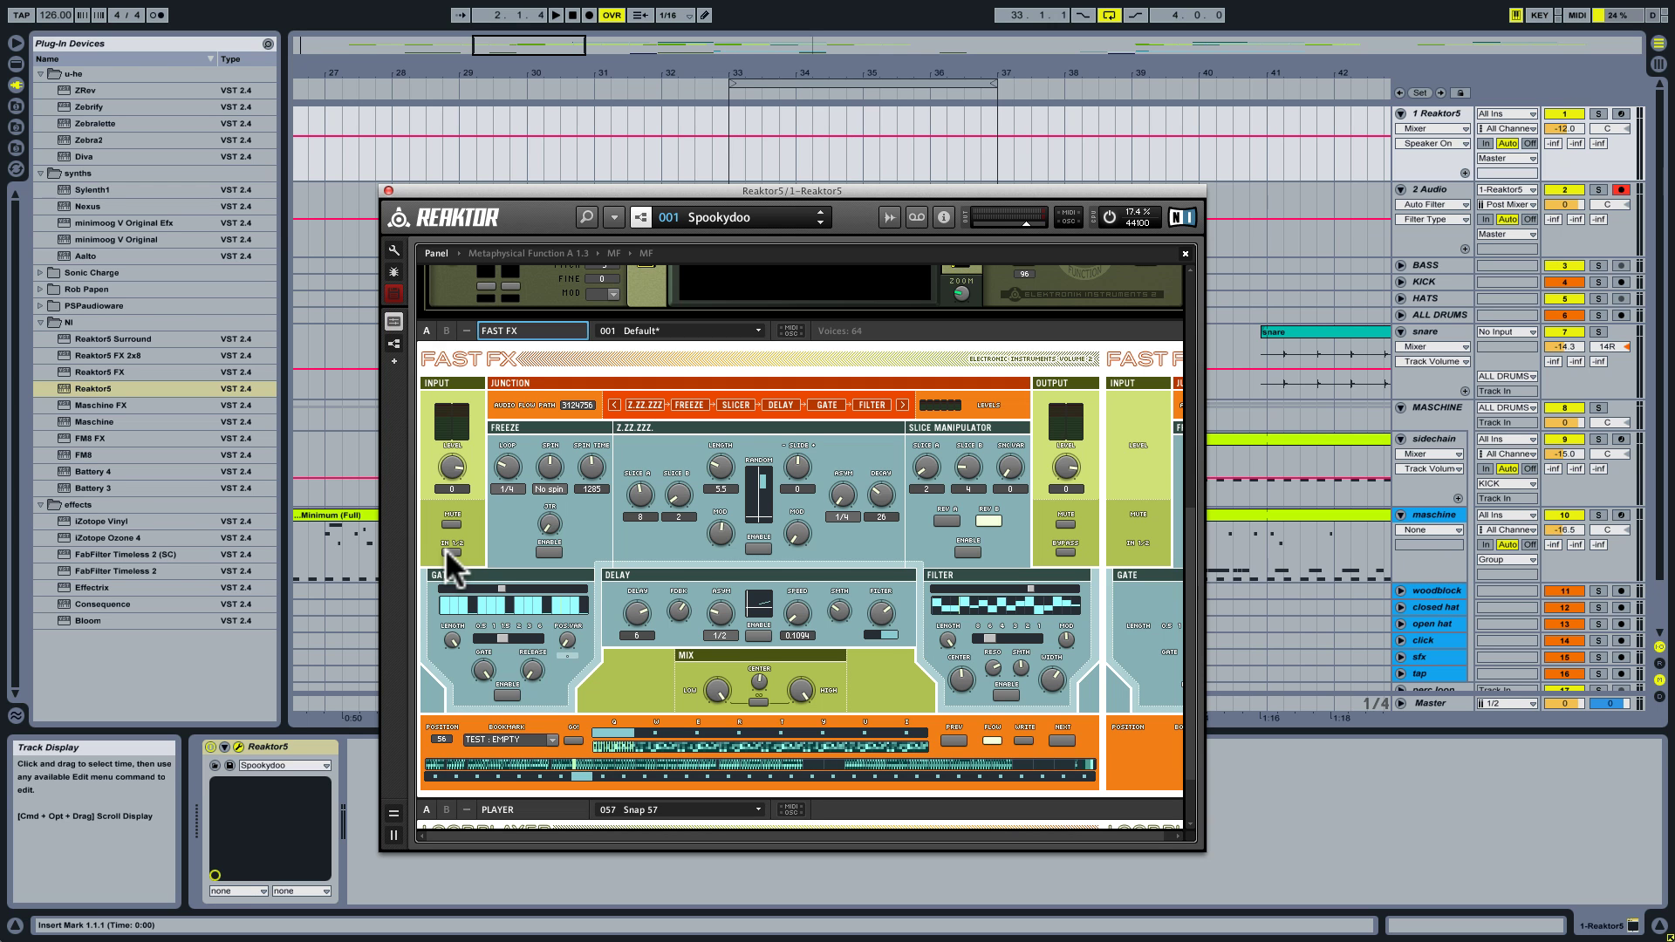
Enable Fast FX's IN 1/2 input and scroll up to show Metaphysical Function
left_click(452, 547)
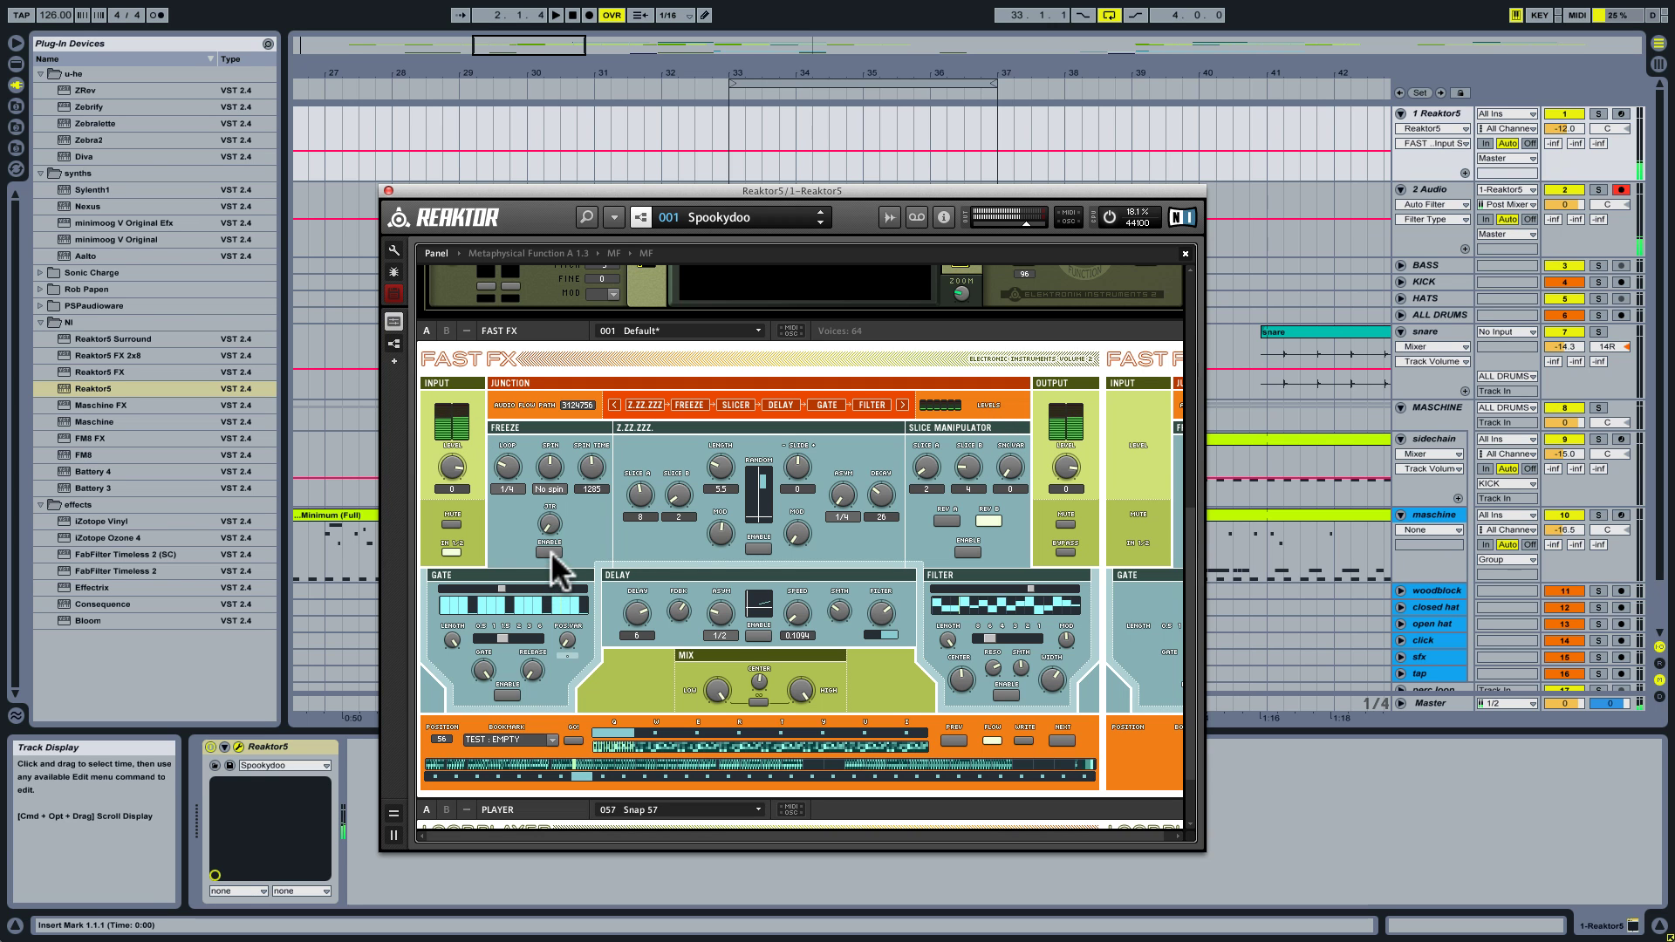
scroll(654, 423, "down", 3)
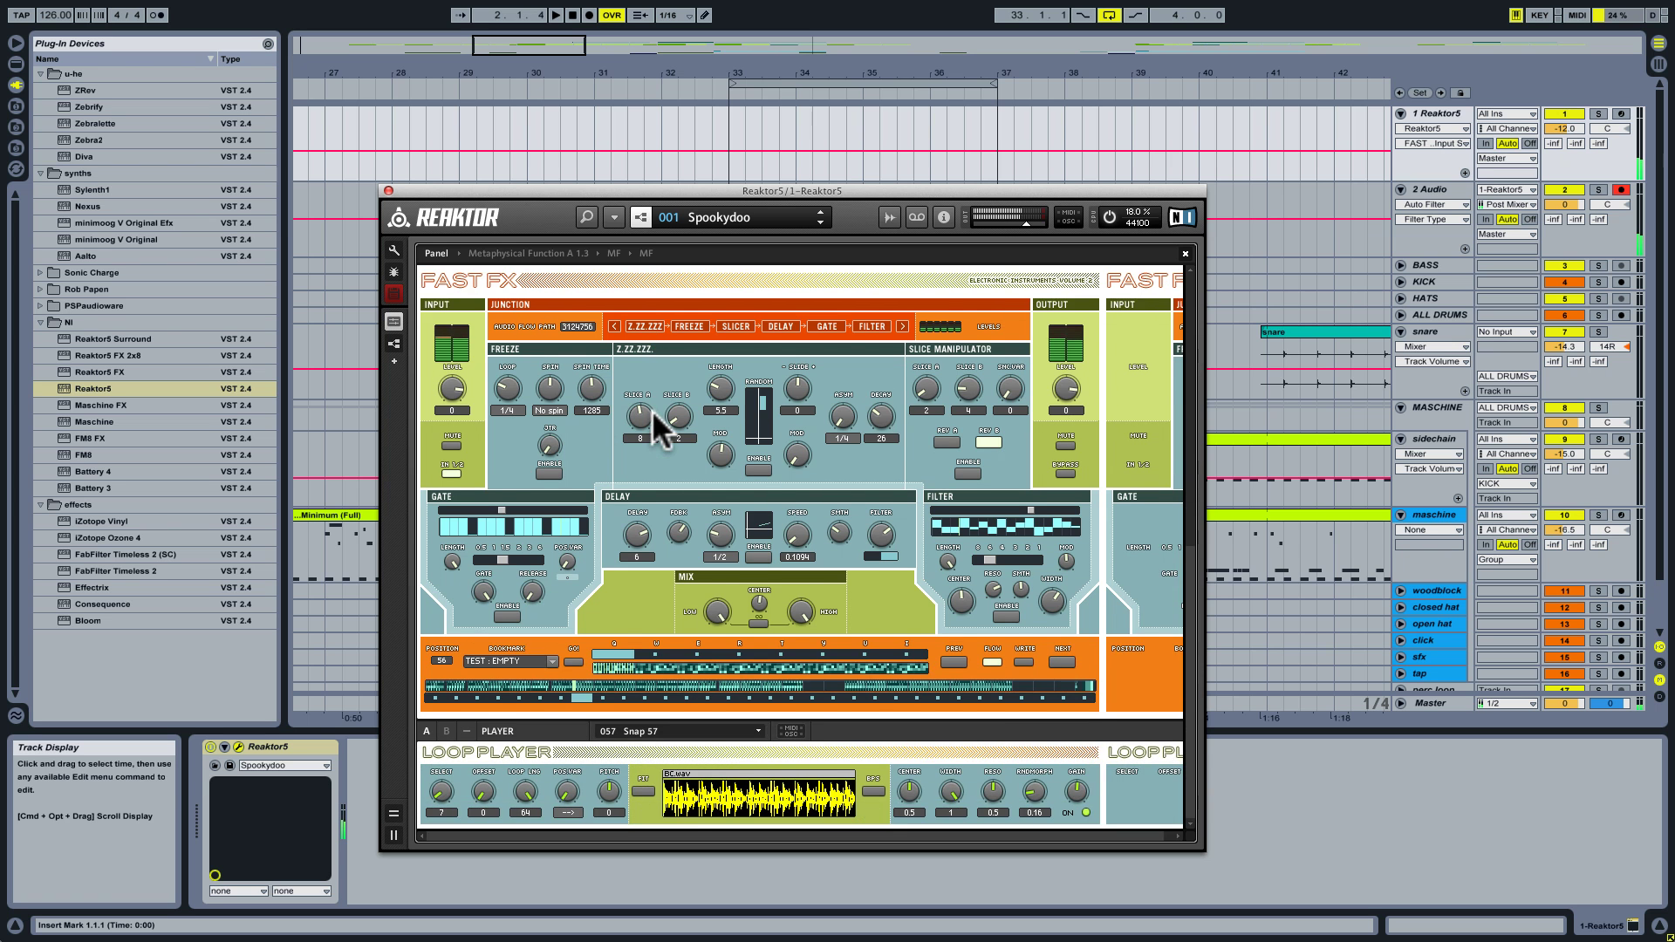
scroll(652, 410, "up", 10)
scroll(651, 410, "up", 2)
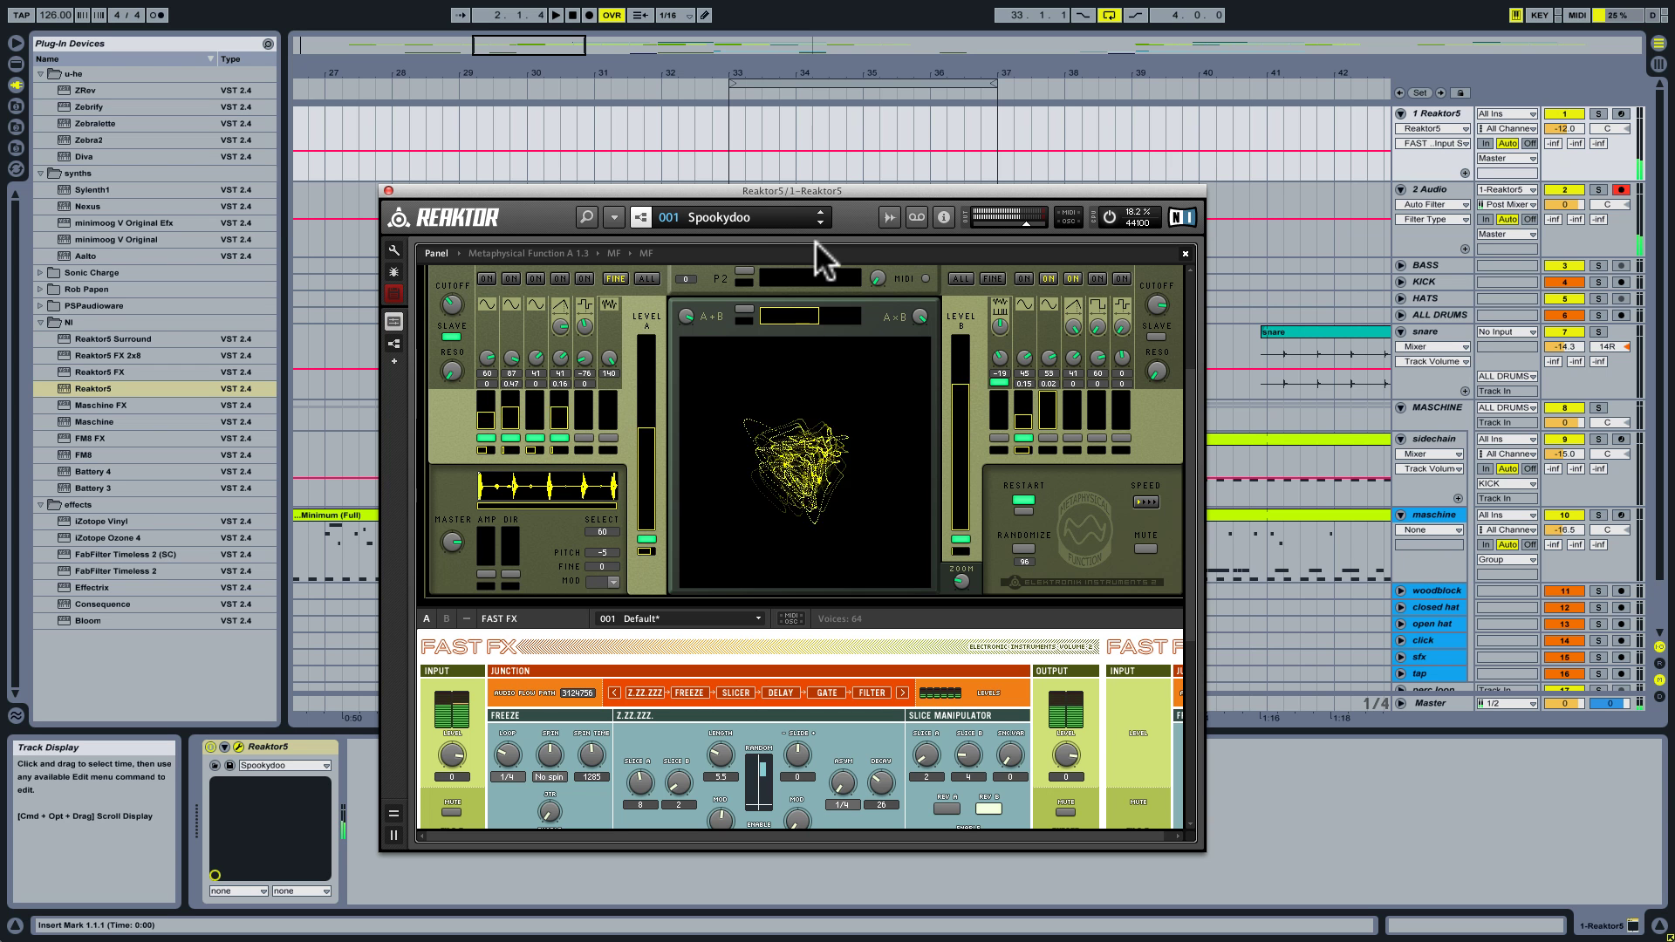
Load the 67 Victim snapshot for Metaphysical Function
left_click(757, 216)
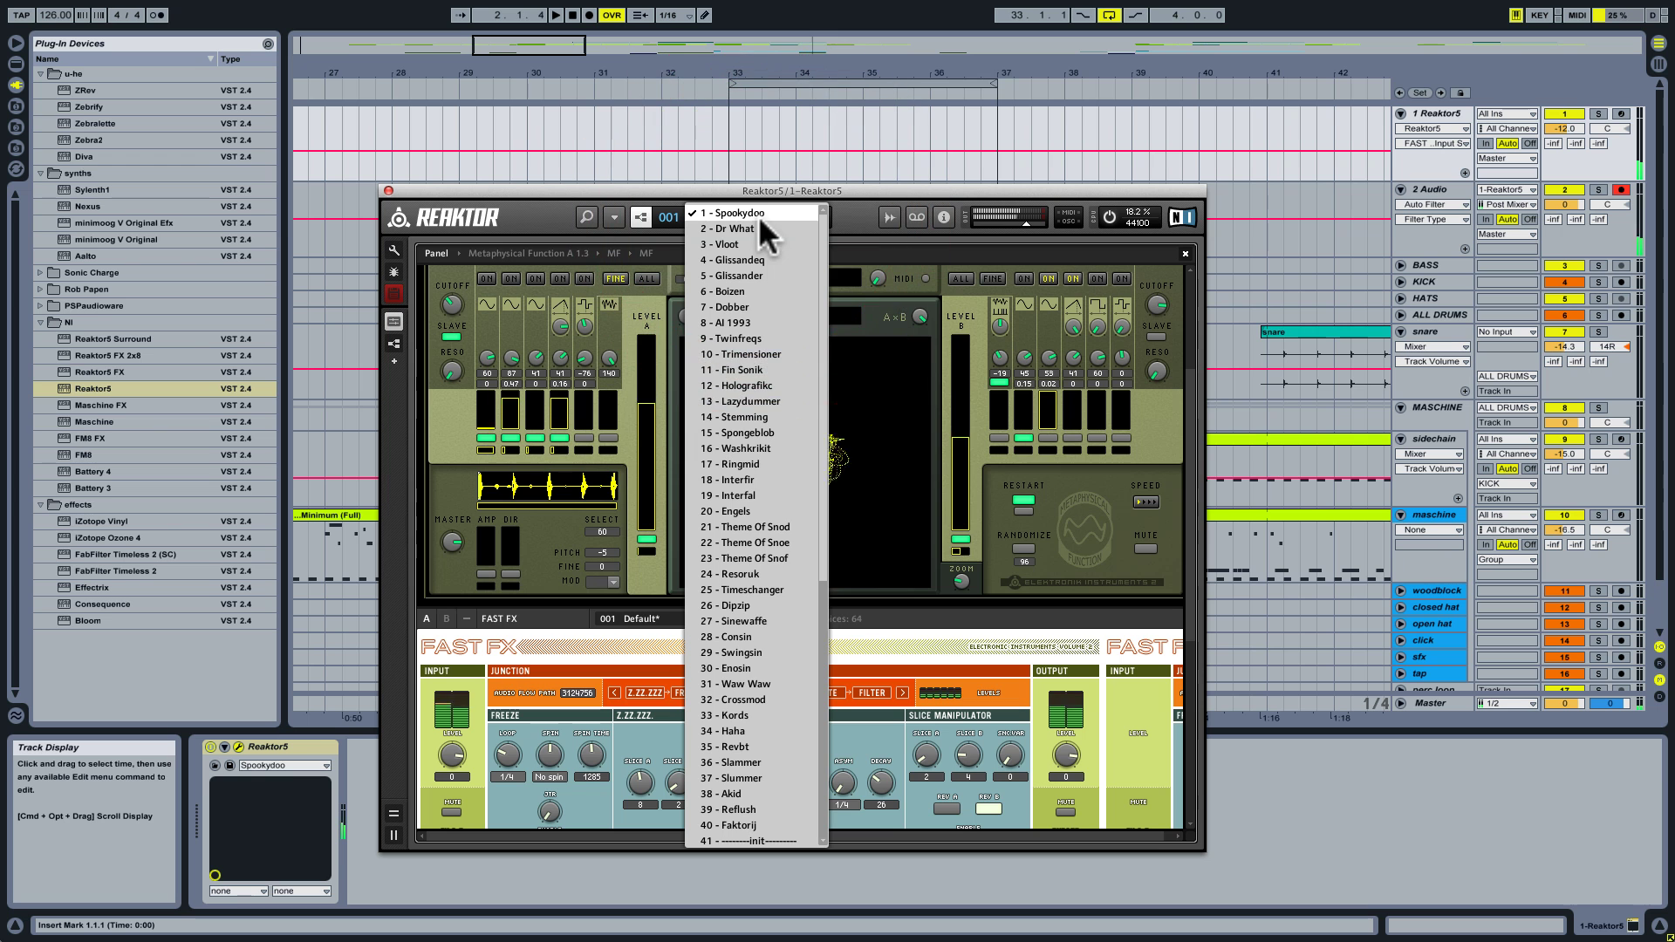
scroll(751, 370, "down", 9)
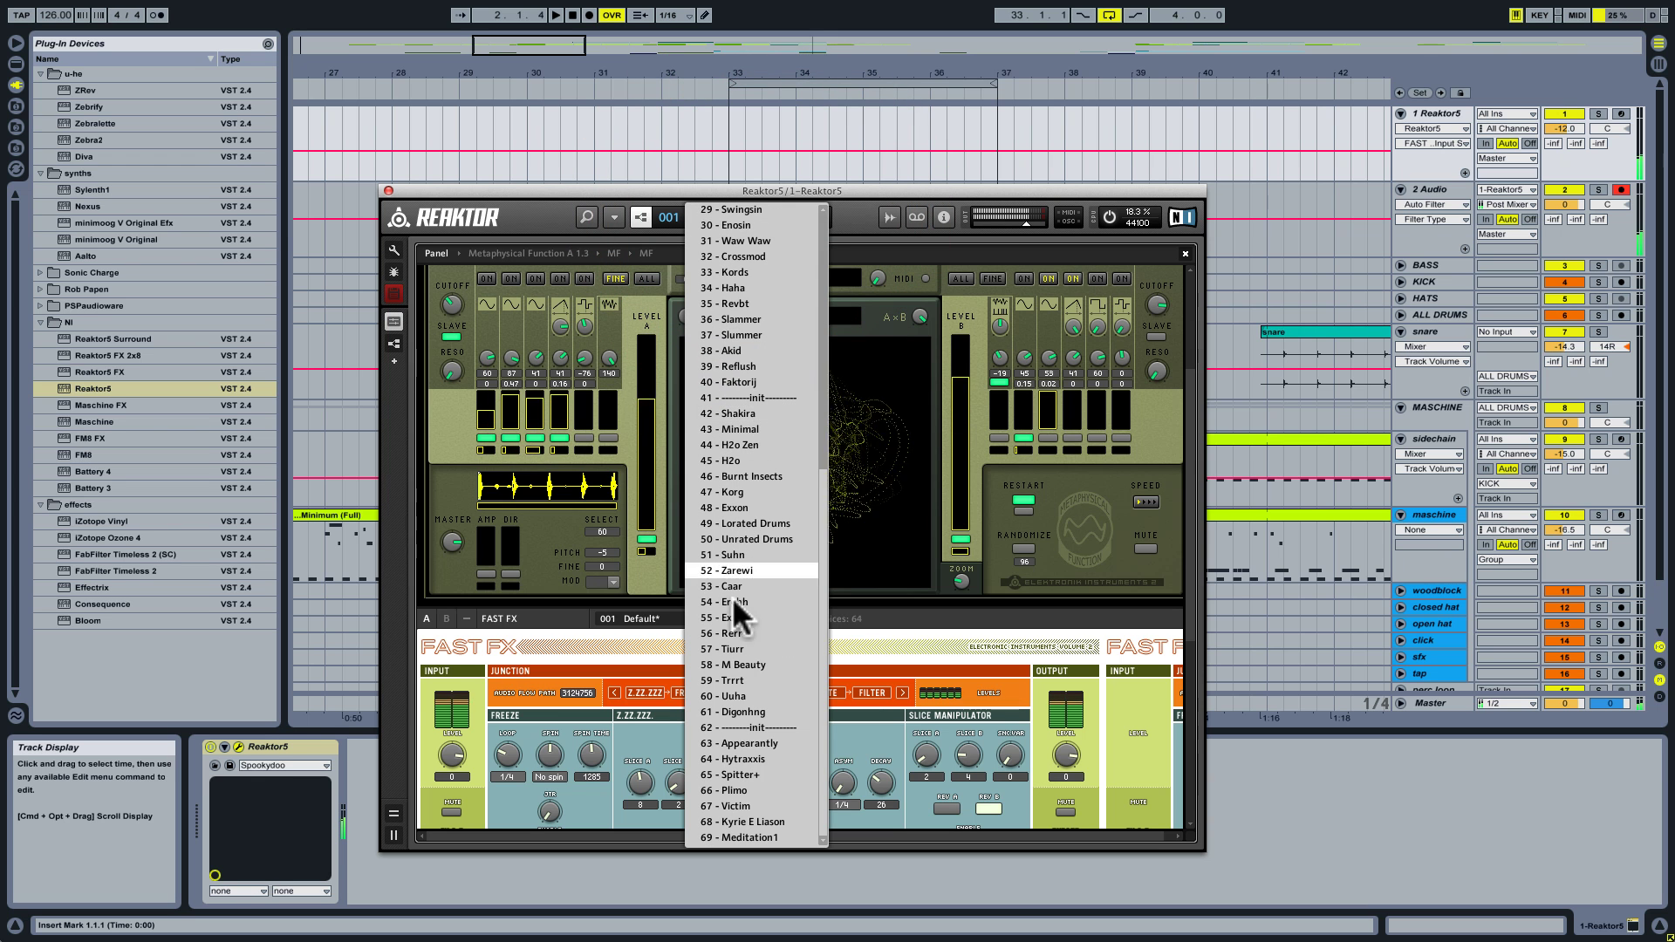
left_click(758, 804)
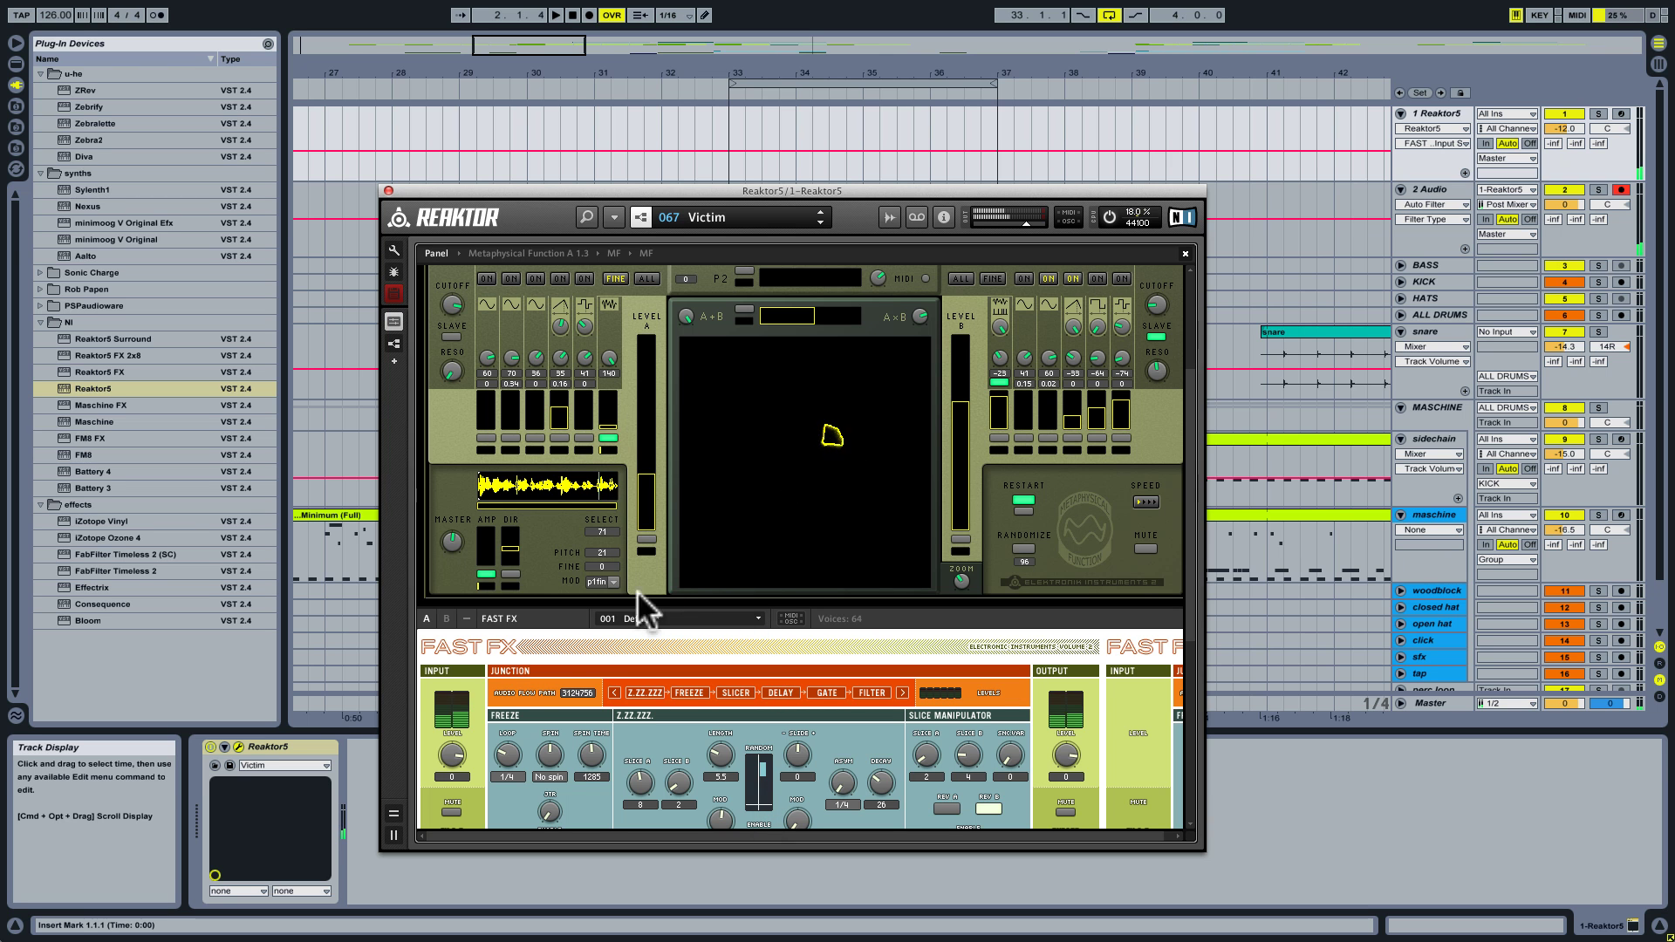
scroll(536, 729, "up", 1)
scroll(536, 730, "down", 4)
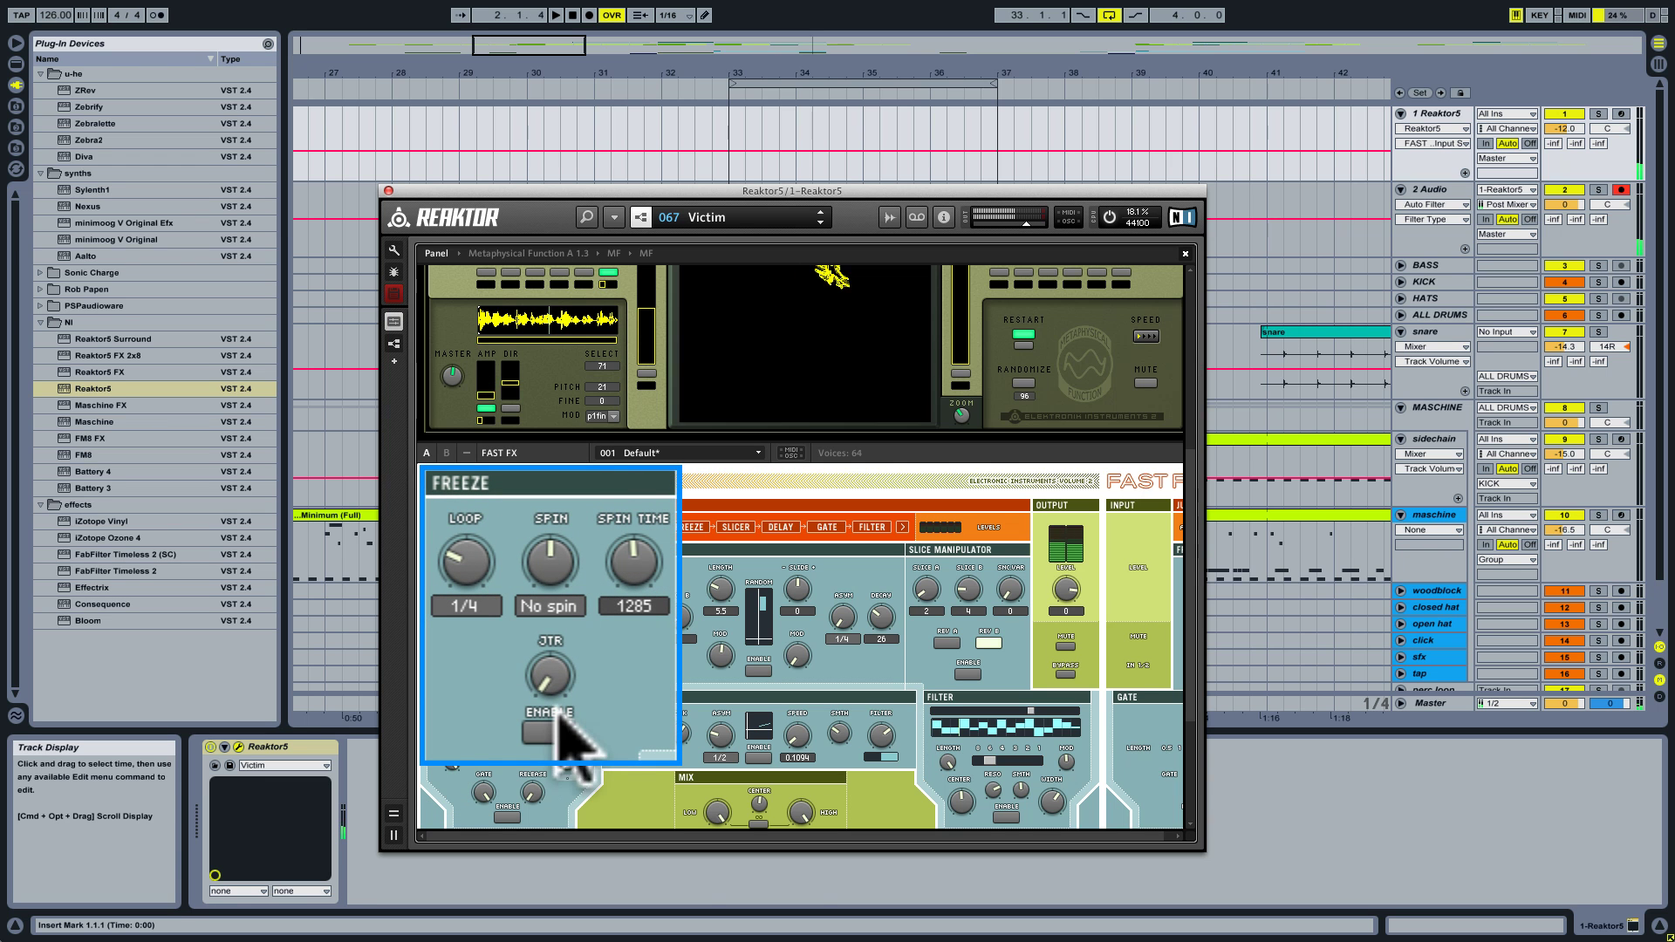
Lengthen the Freeze LOOP from 1/4 to 1/2 and test the freeze against the groove
left_click(549, 731)
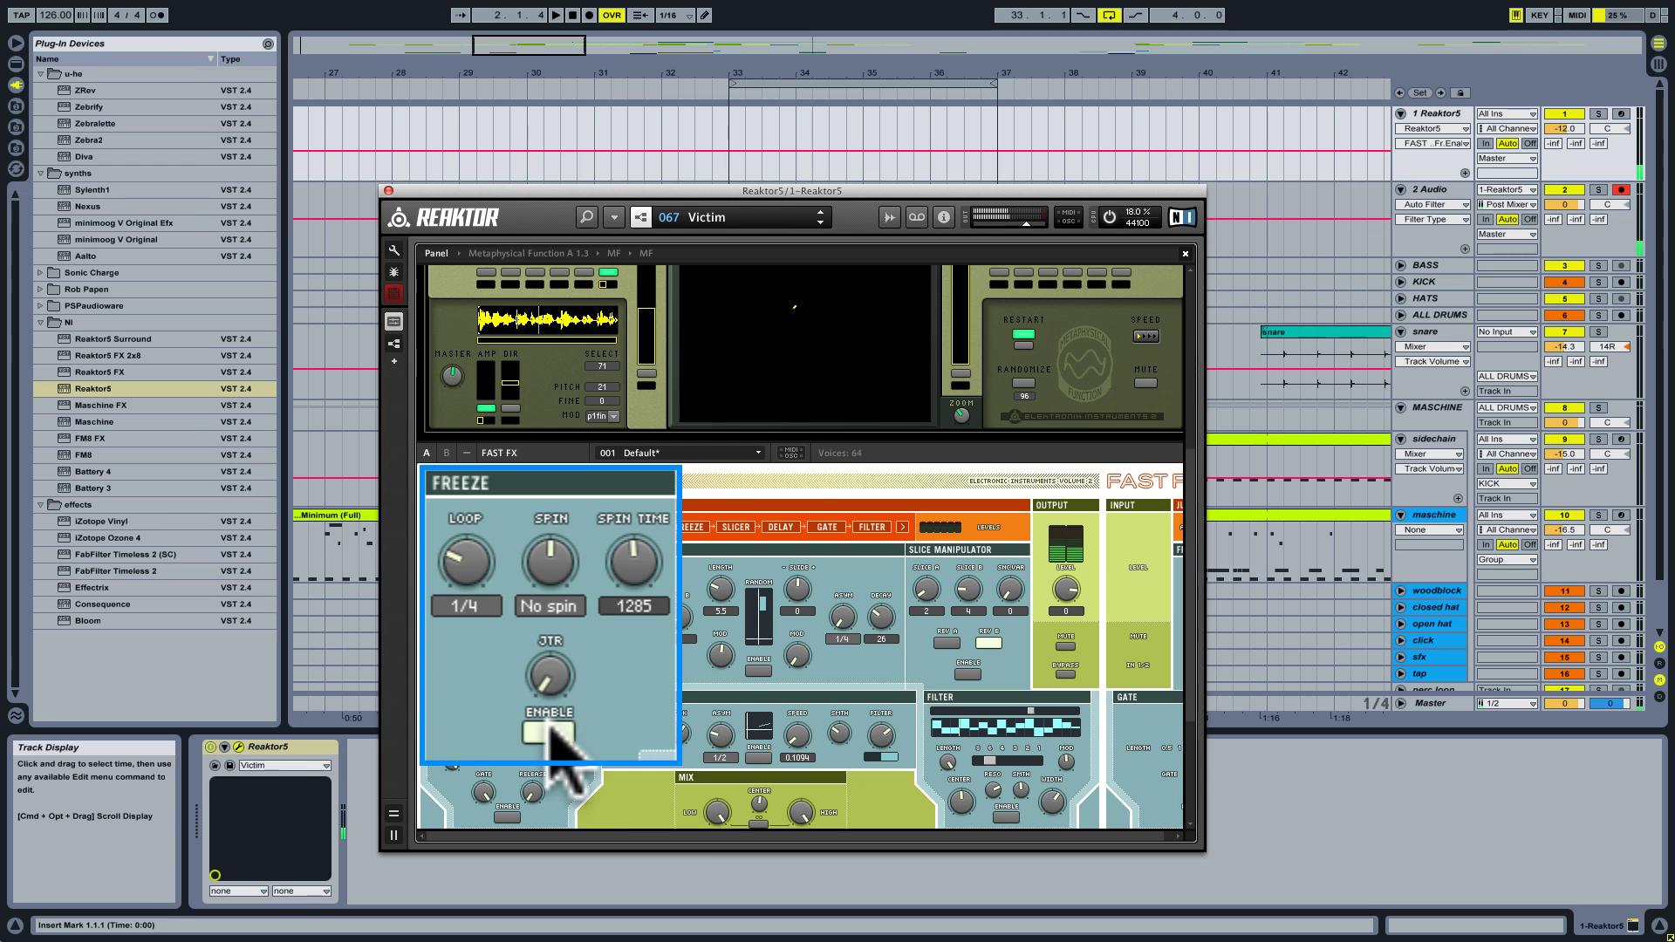
left_click(551, 730)
left_click(478, 561)
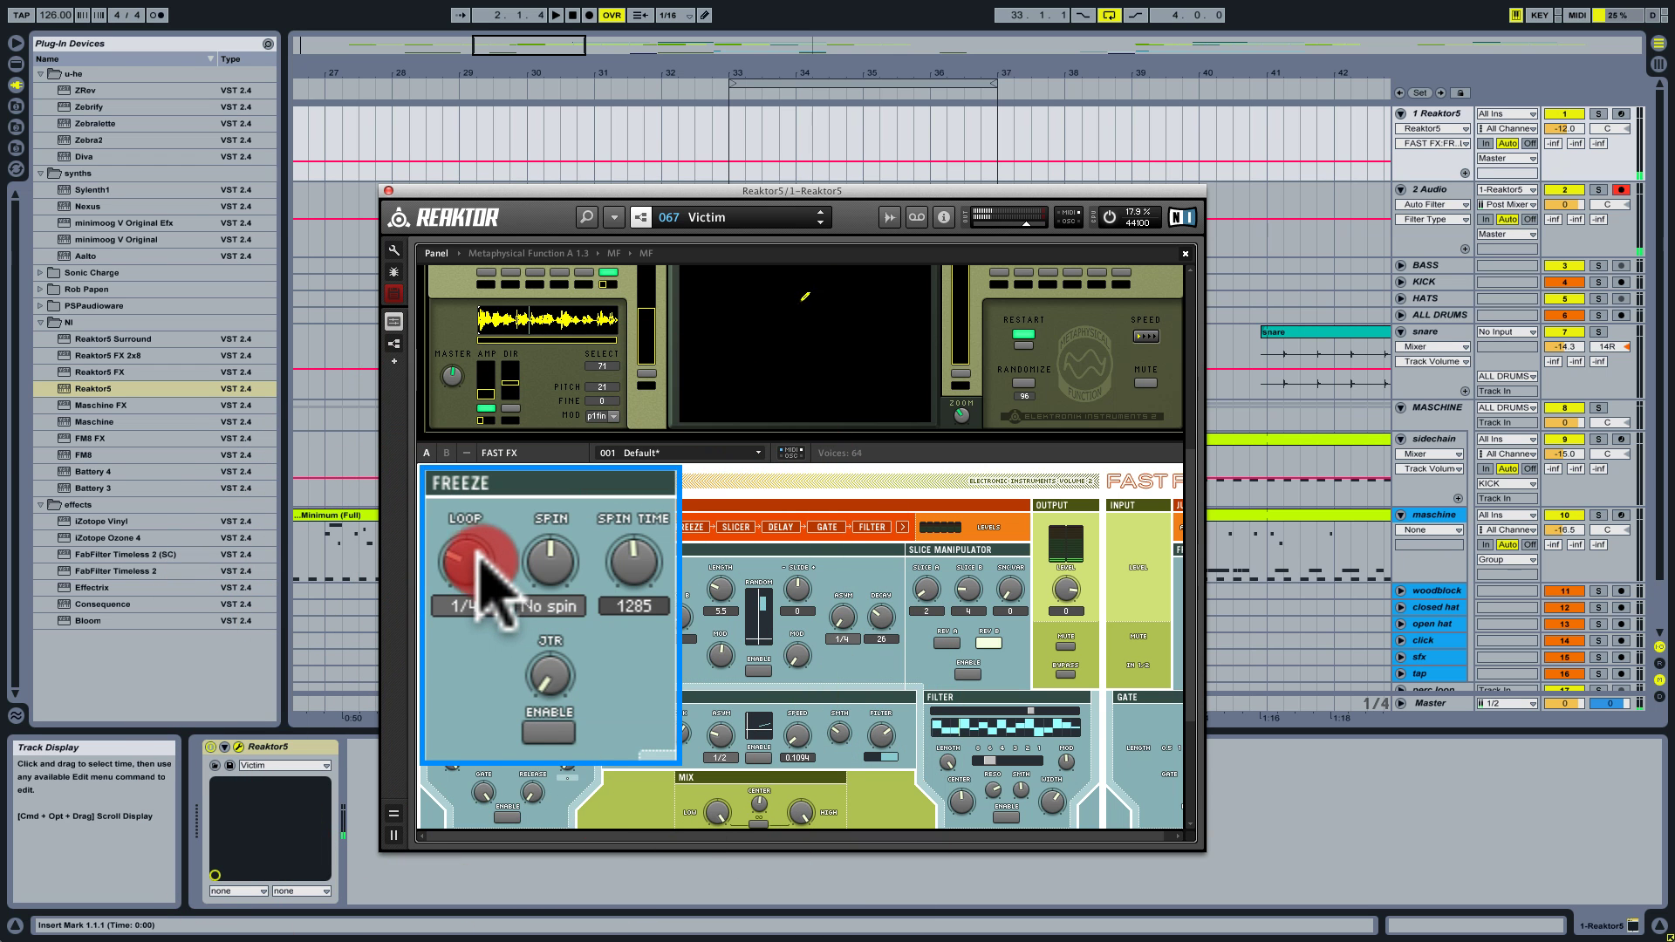
left_click_drag(479, 558, 478, 536)
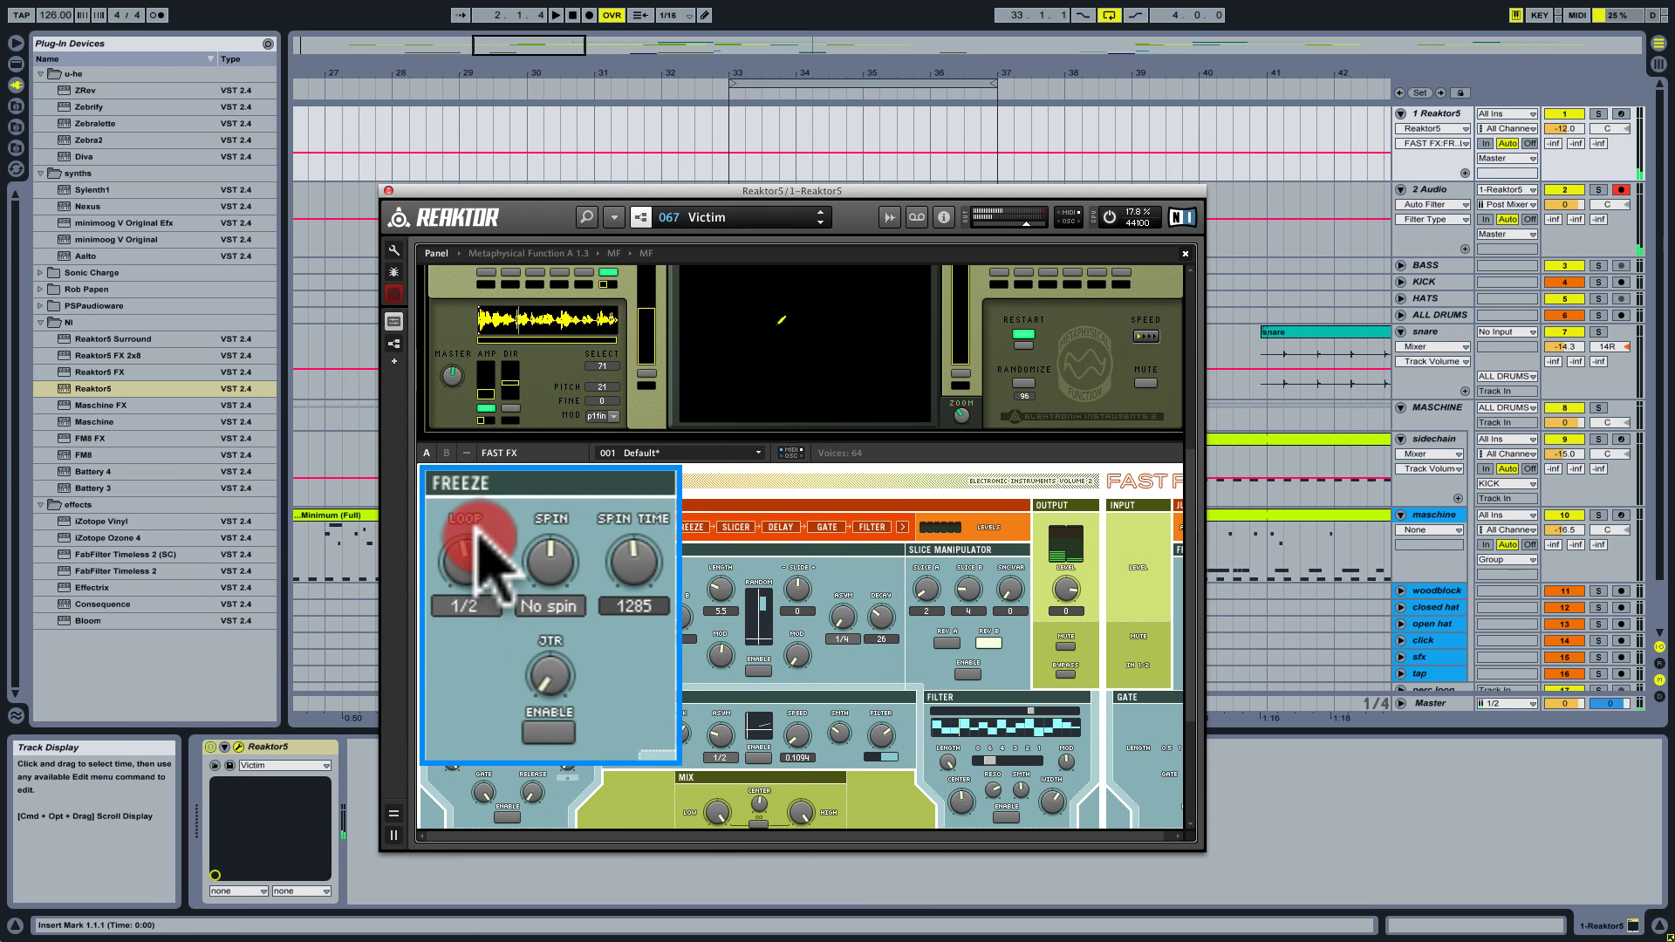
left_click(549, 733)
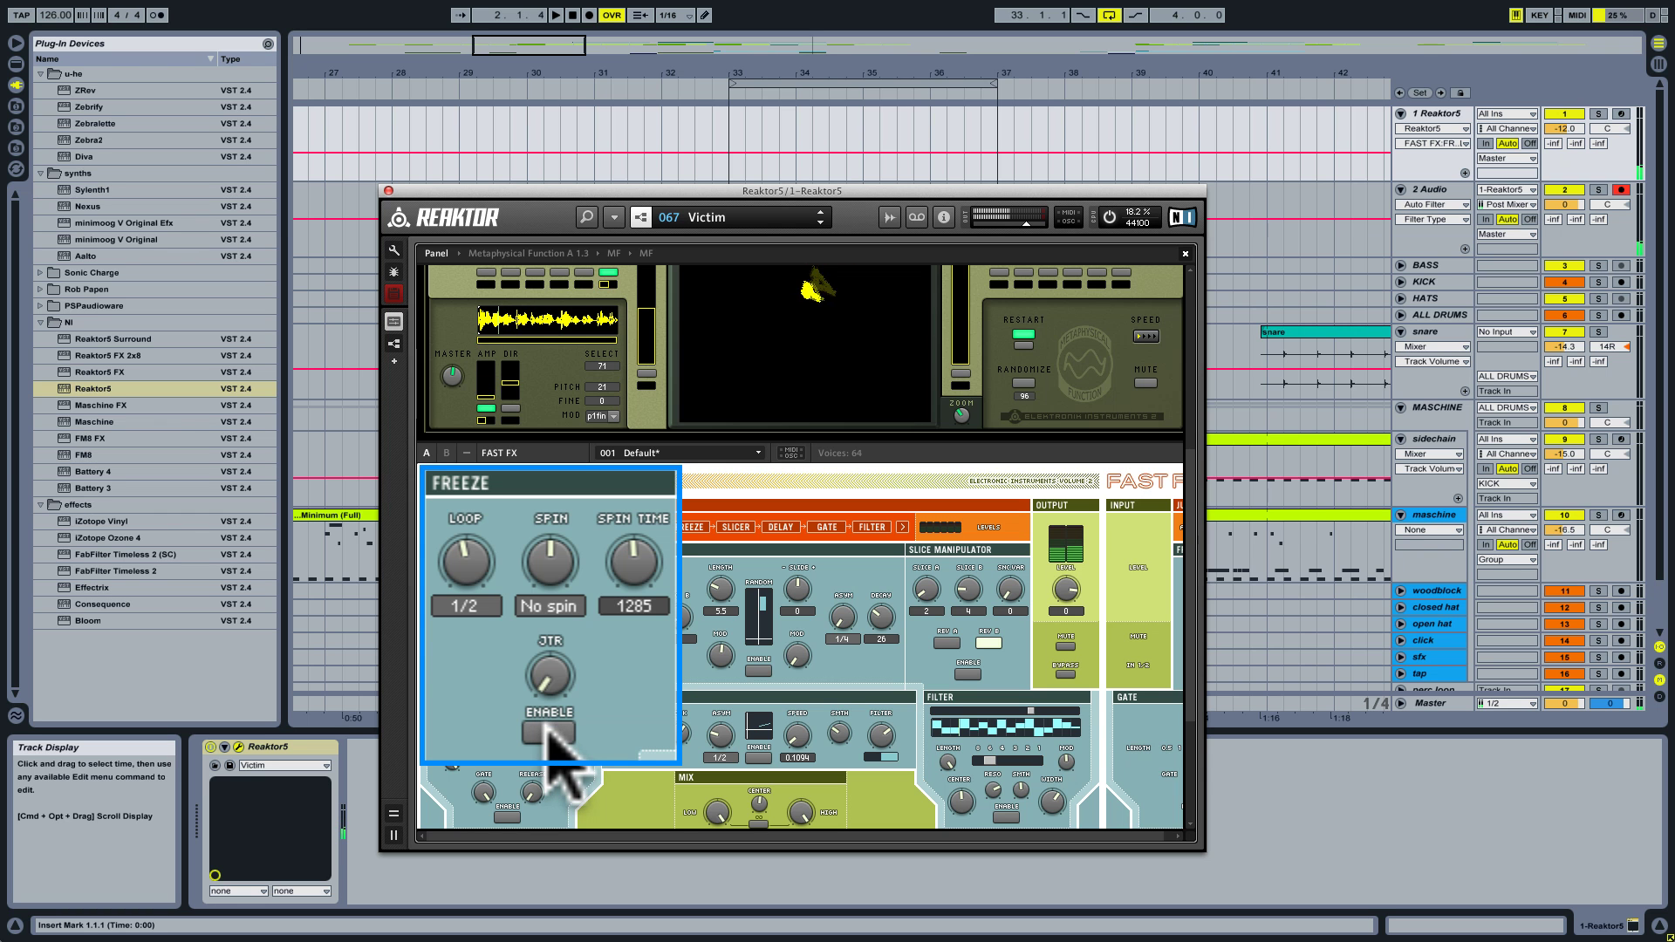
left_click(548, 733)
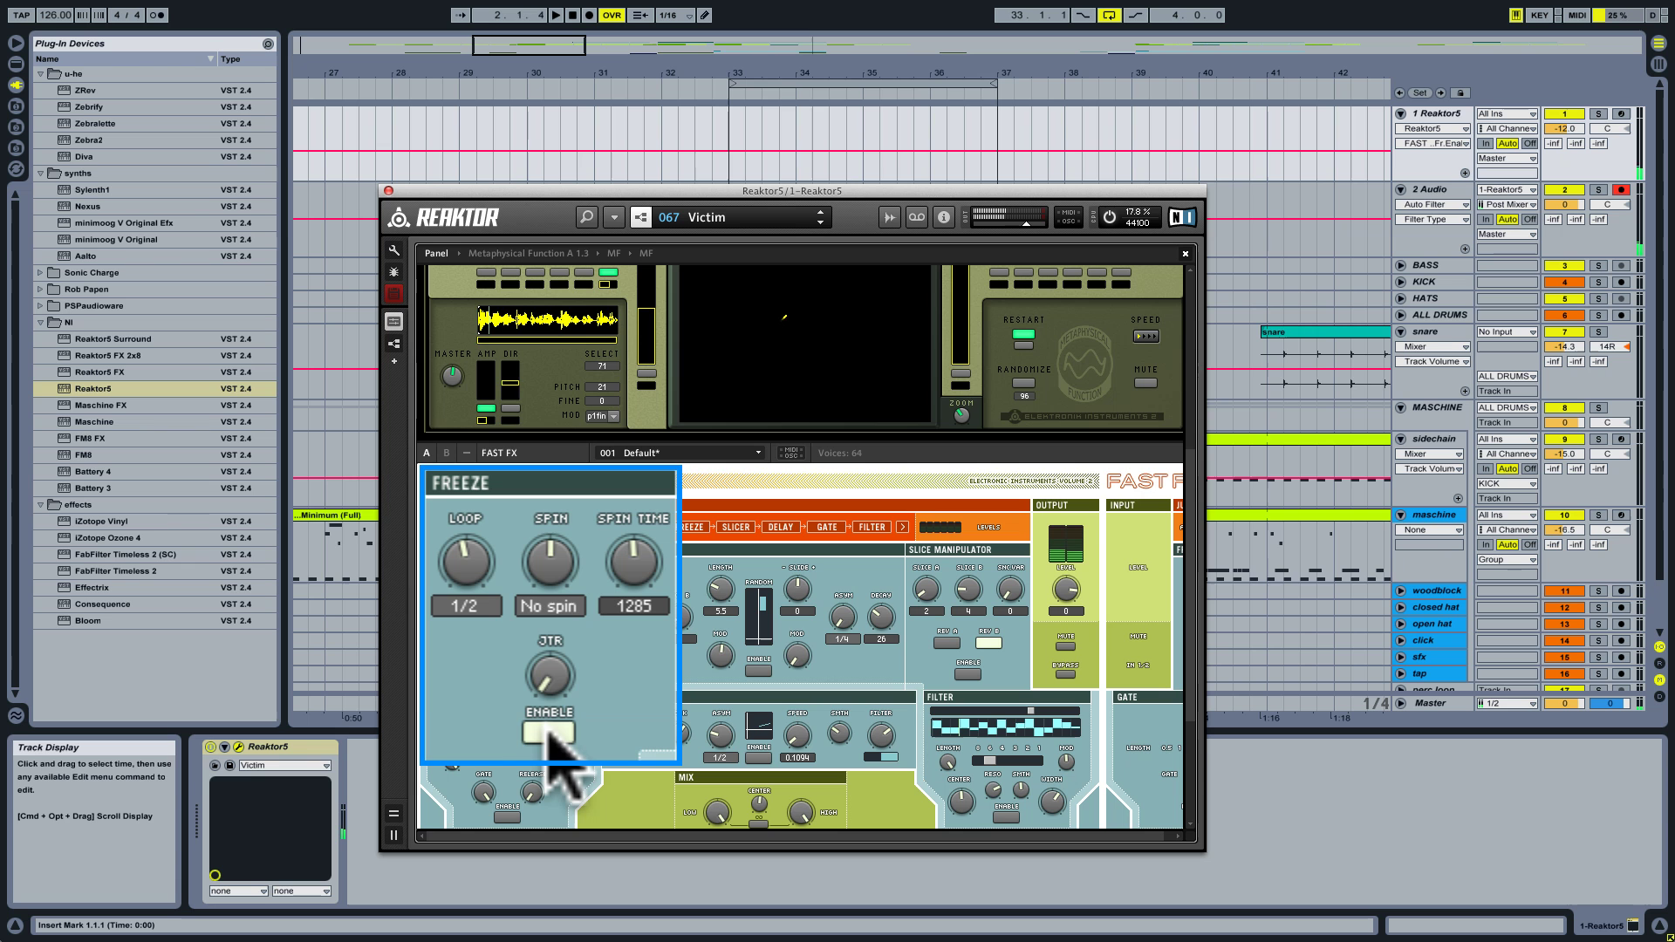
left_click(548, 733)
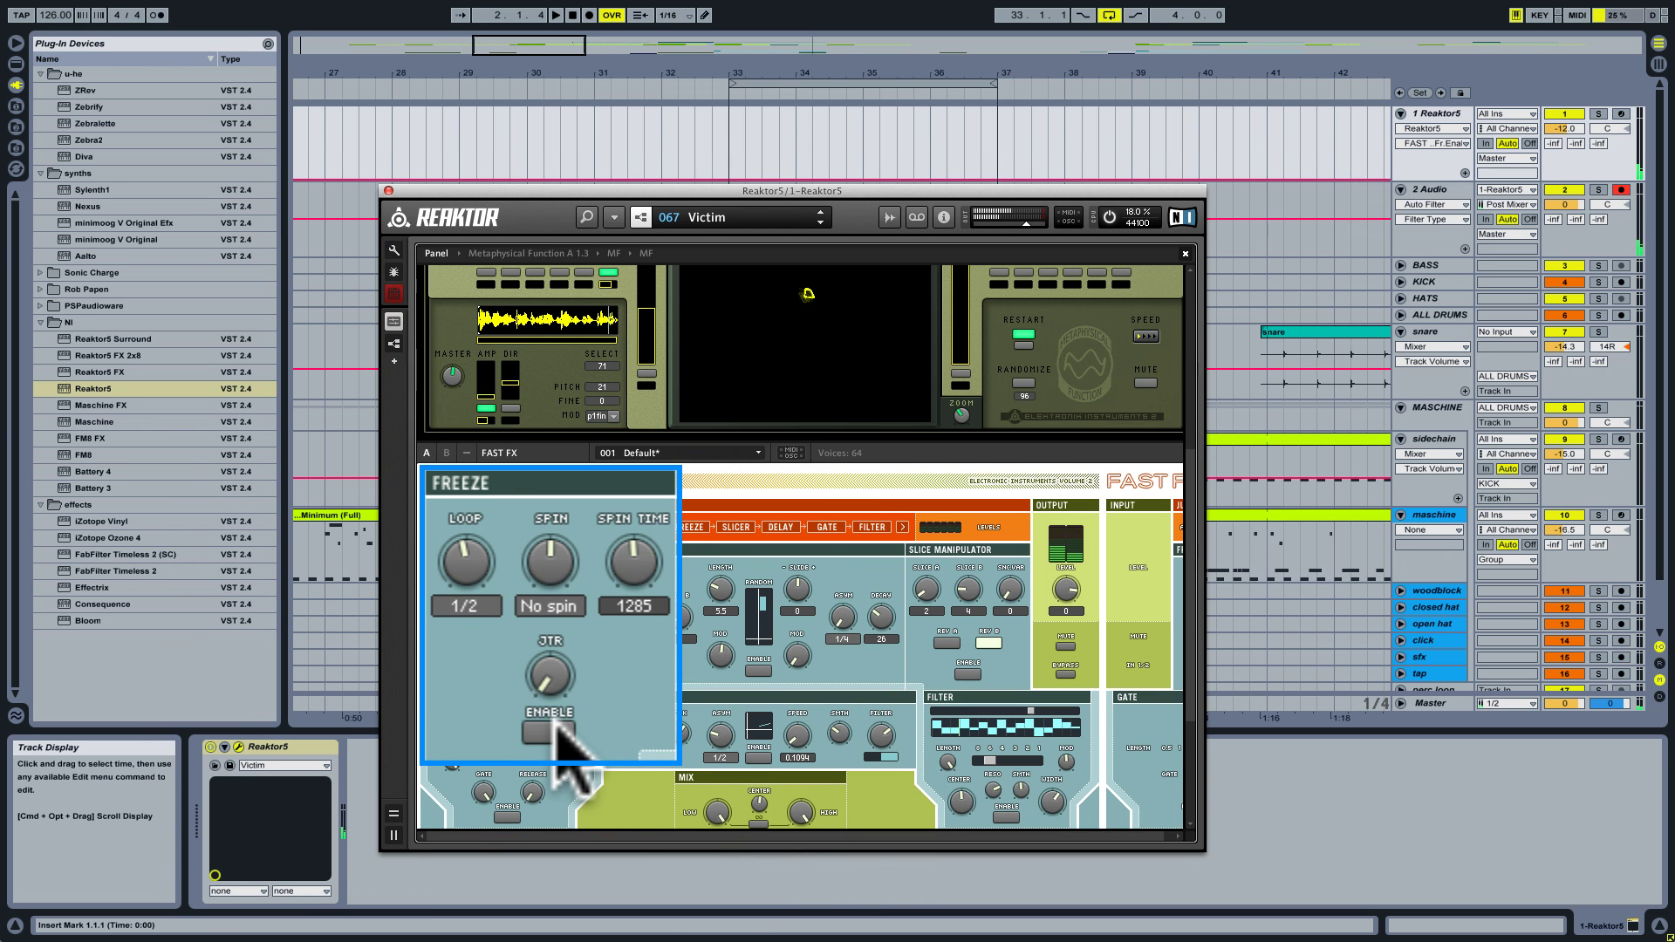
left_click(551, 731)
left_click(553, 731)
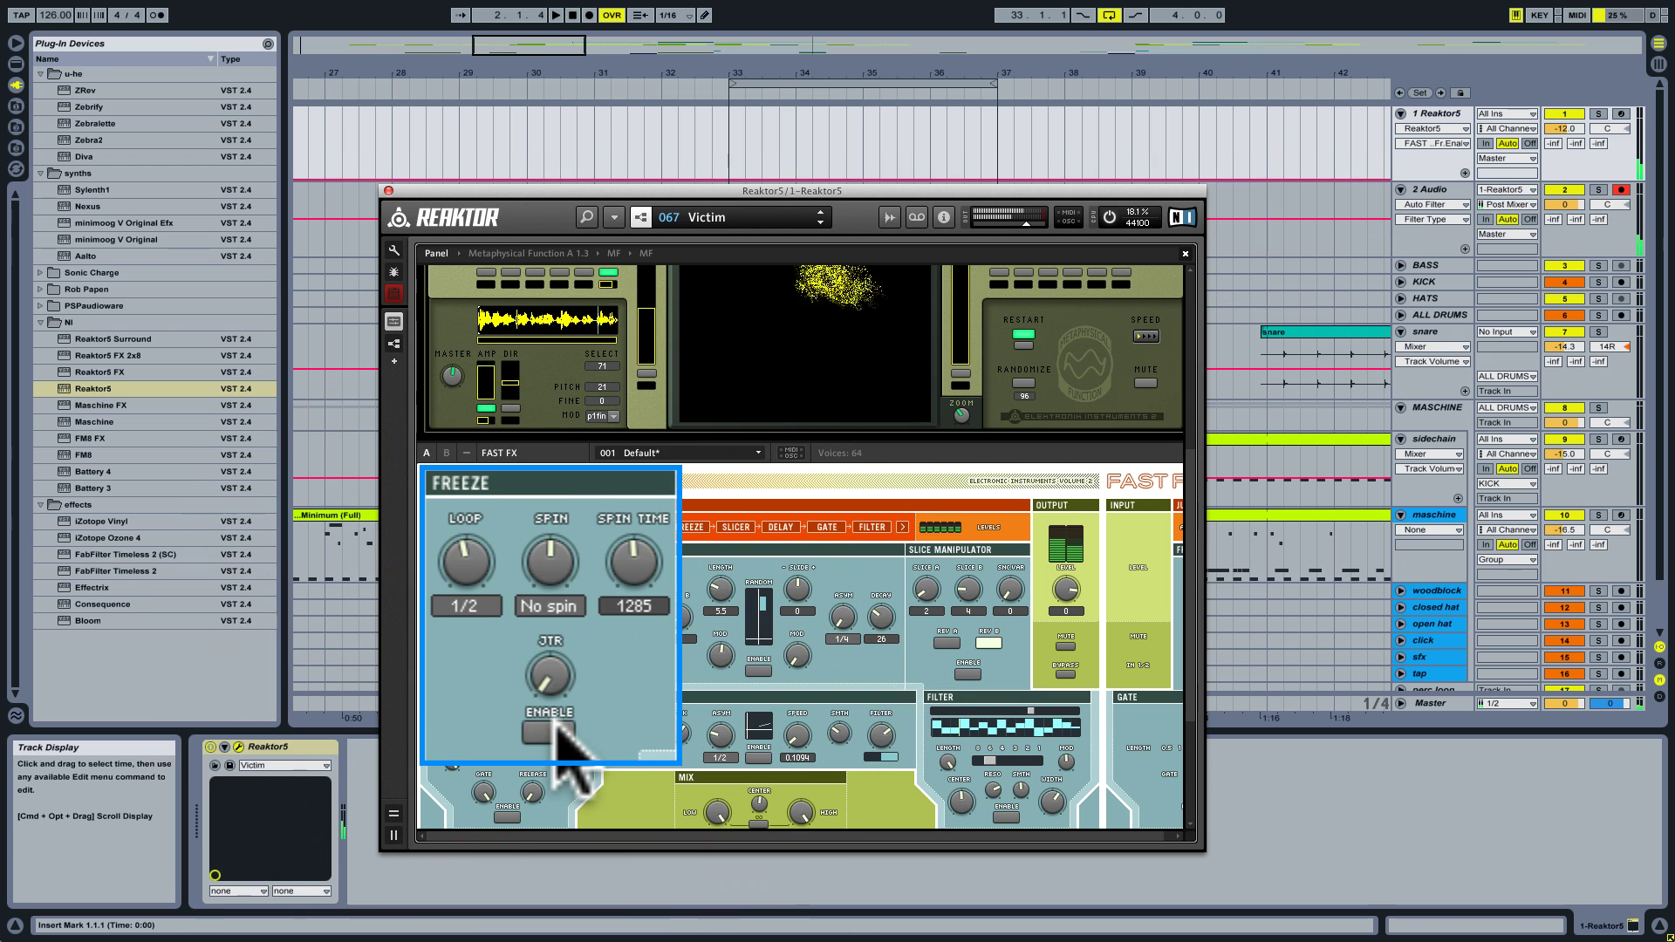
left_click(553, 731)
left_click(550, 675)
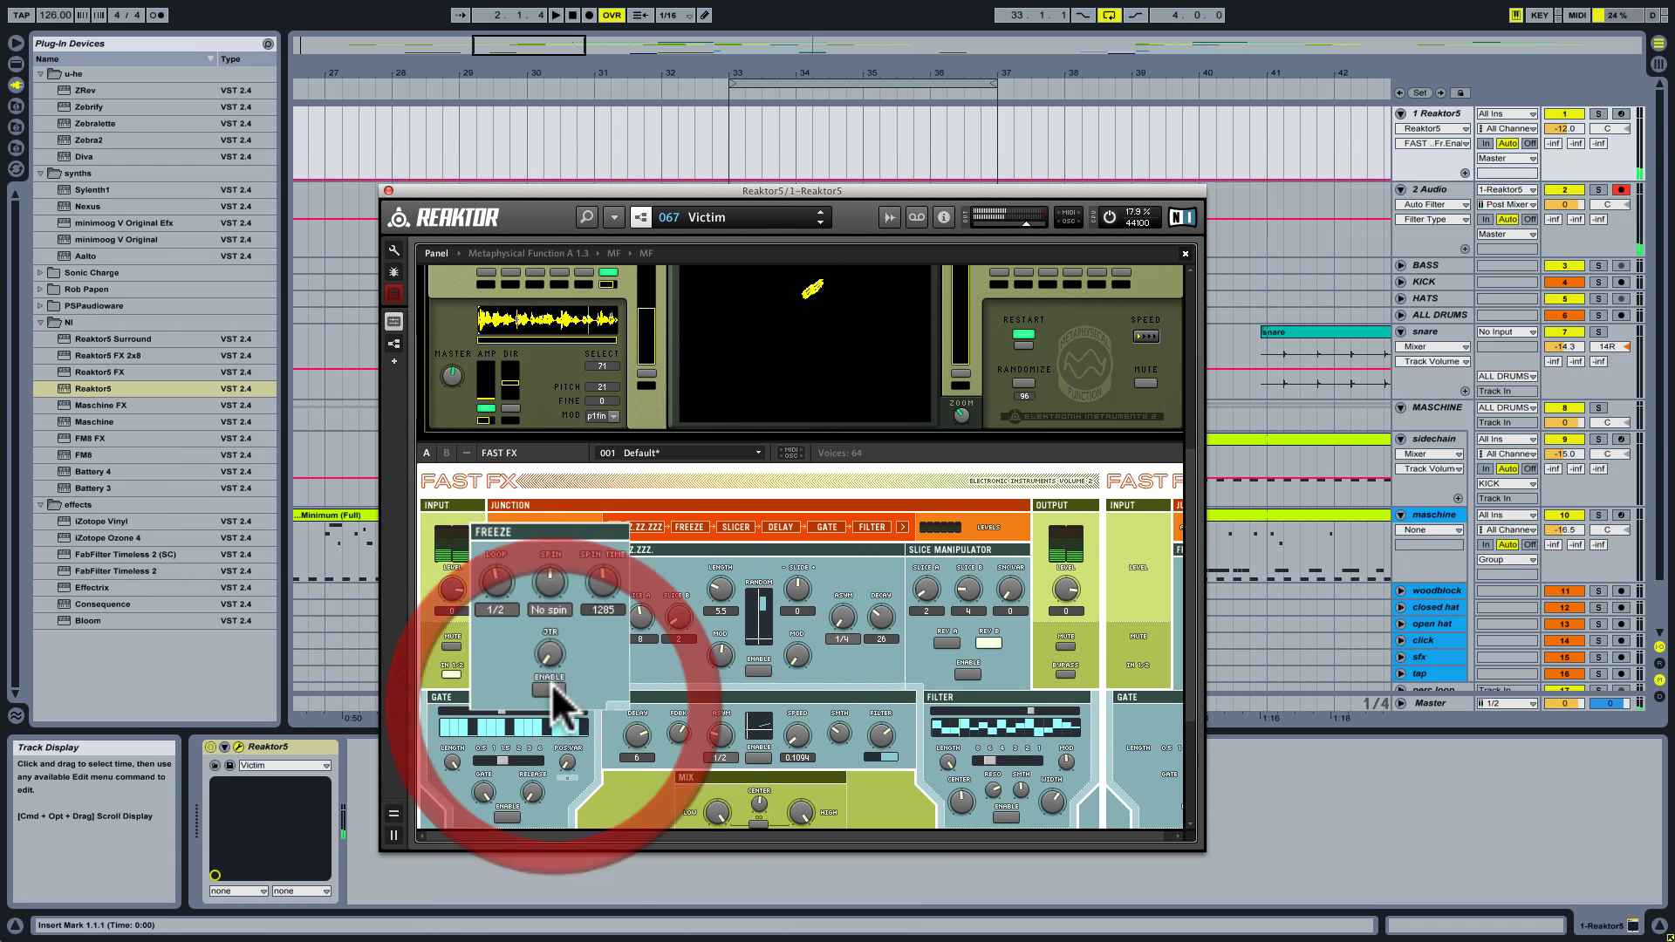
Retrigger the Freeze in time with the beat, then lower the Fast FX output level
scroll(566, 672, "up", 1)
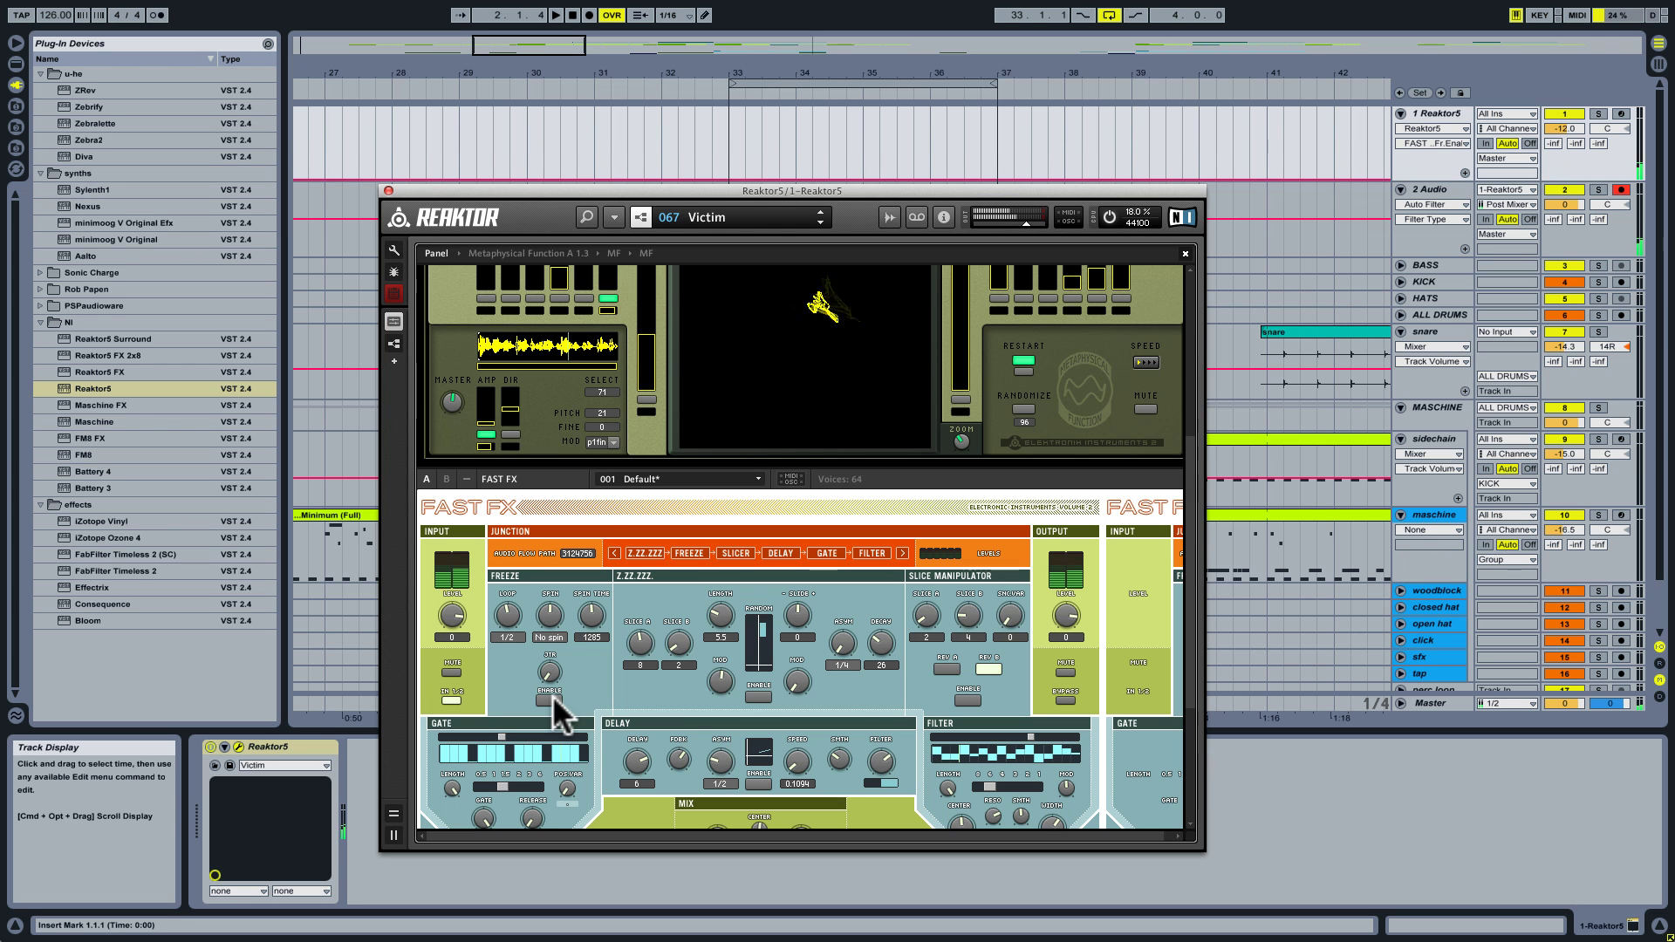
left_click(552, 699)
left_click(552, 698)
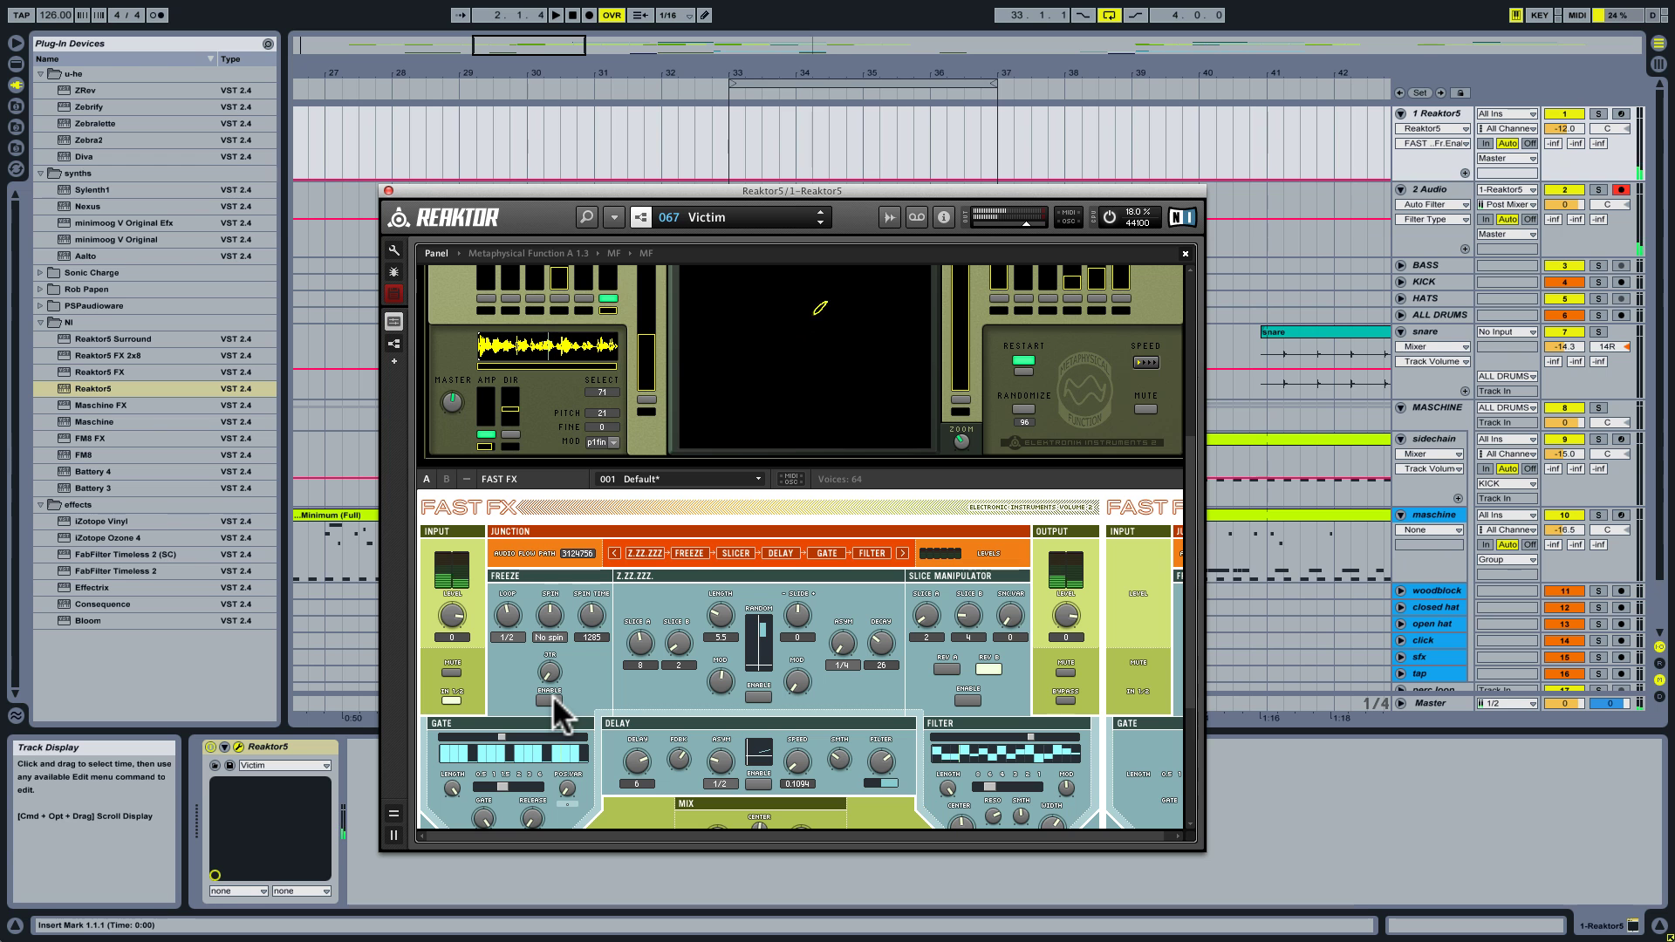
left_click(552, 697)
left_click(552, 697)
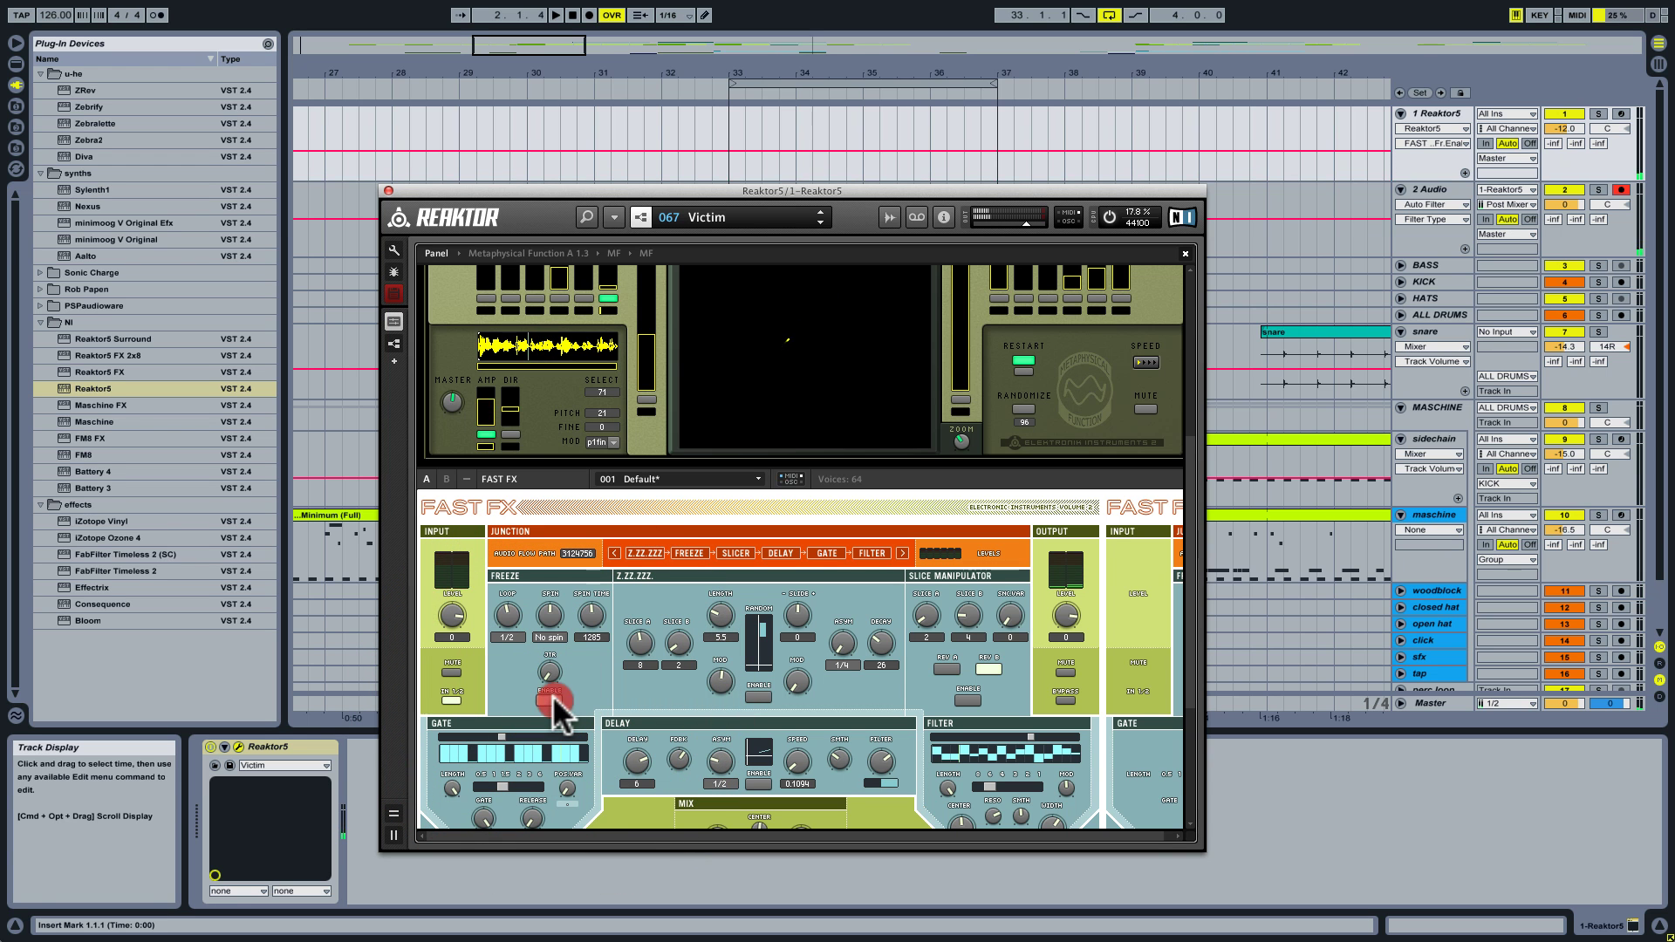
left_click(553, 698)
left_click(553, 698)
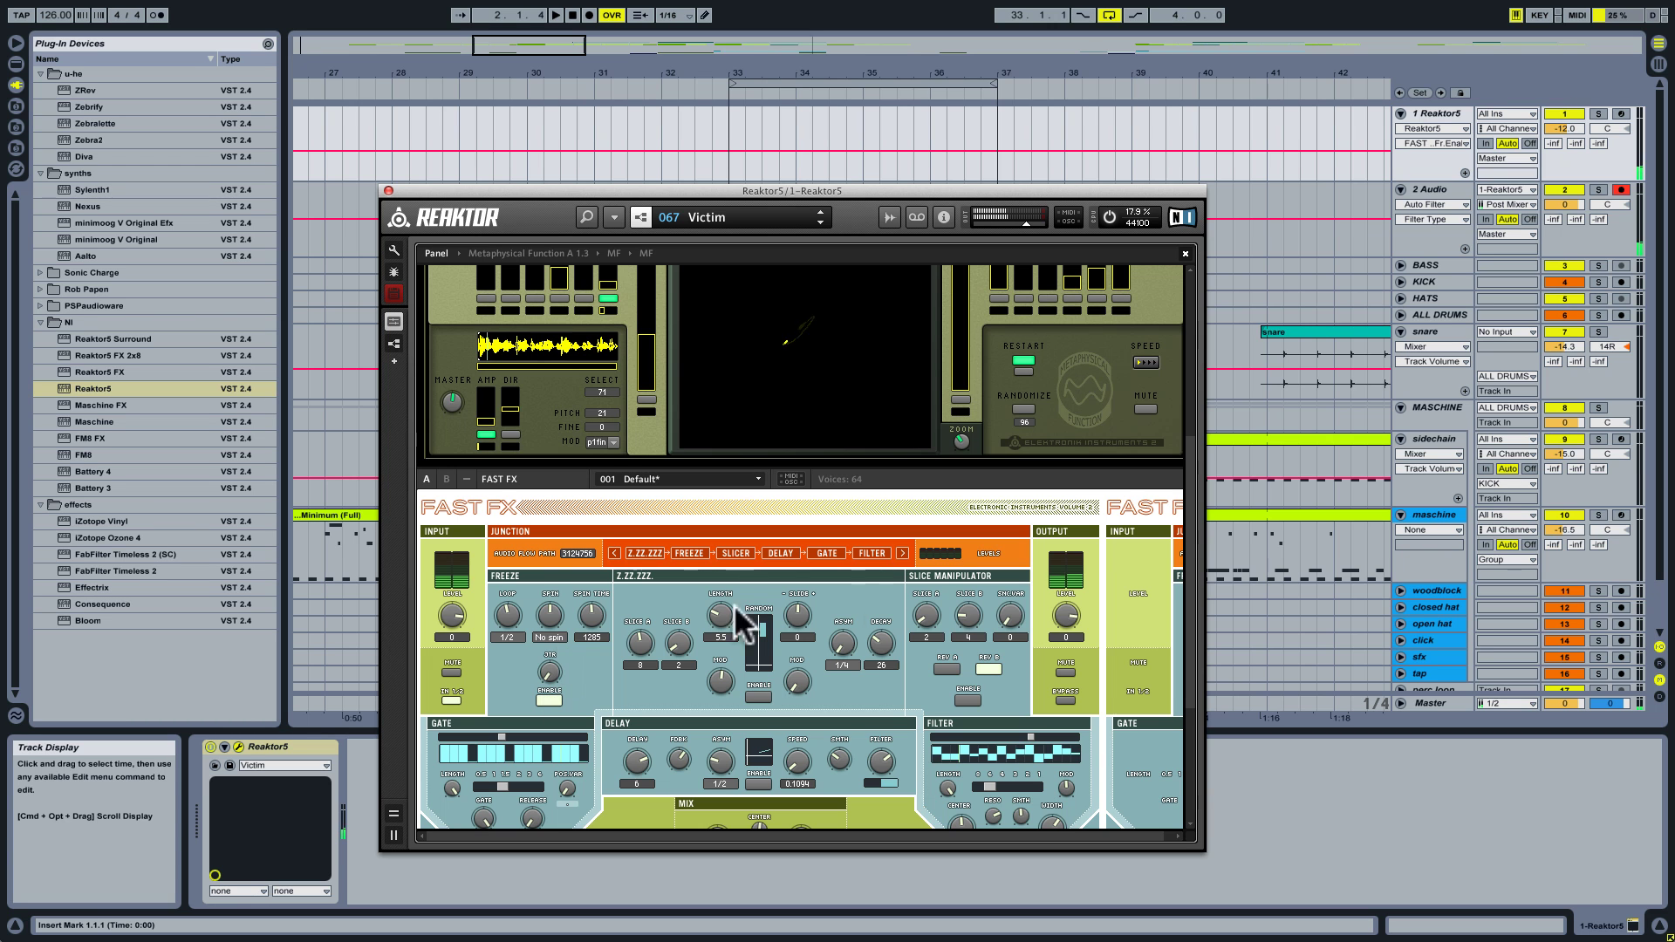
left_click_drag(1078, 611, 1073, 634)
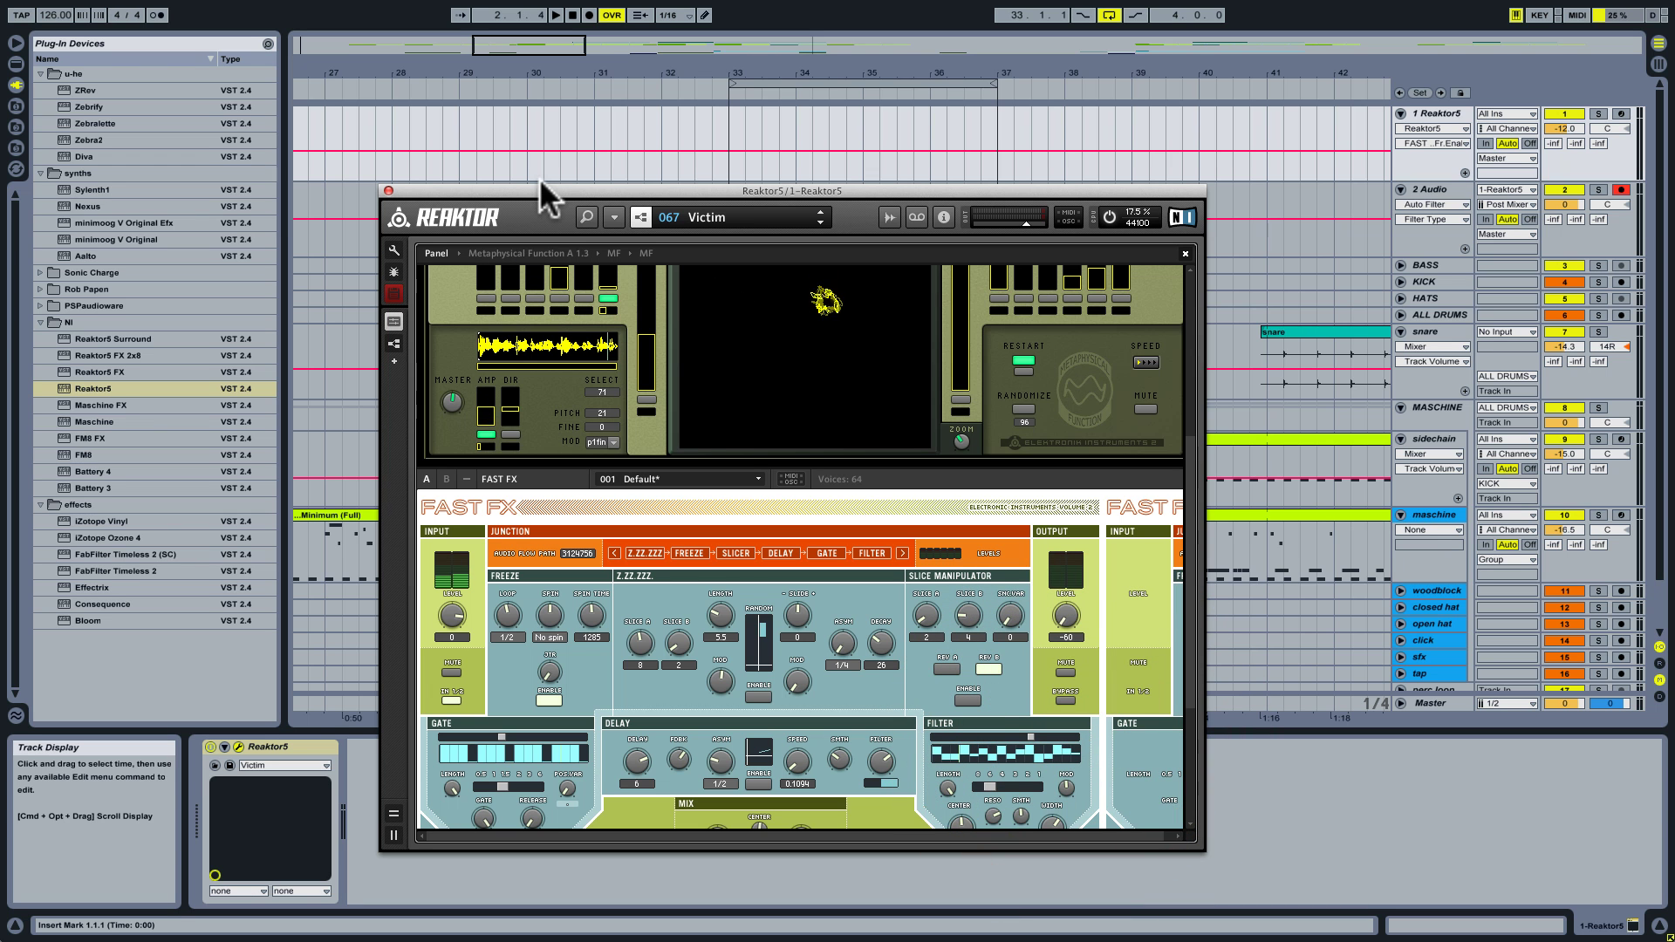
Close Reaktor and keep 1-Reaktor5 as the 2 Audio track's input source
left_click(1448, 185)
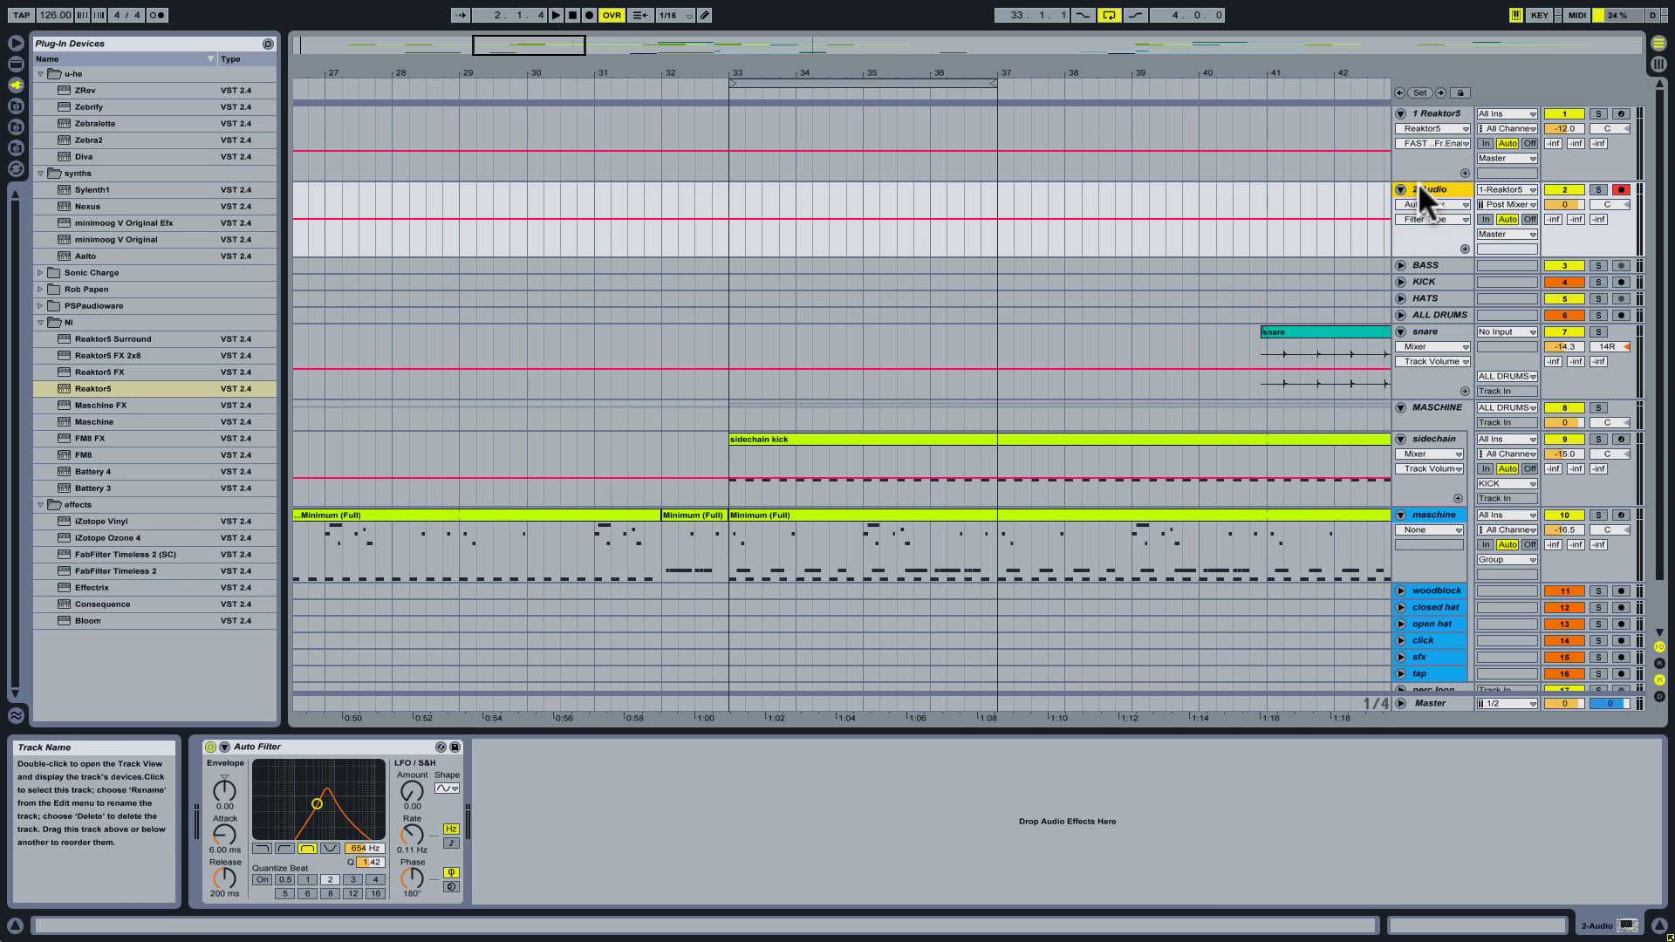
left_click(1509, 187)
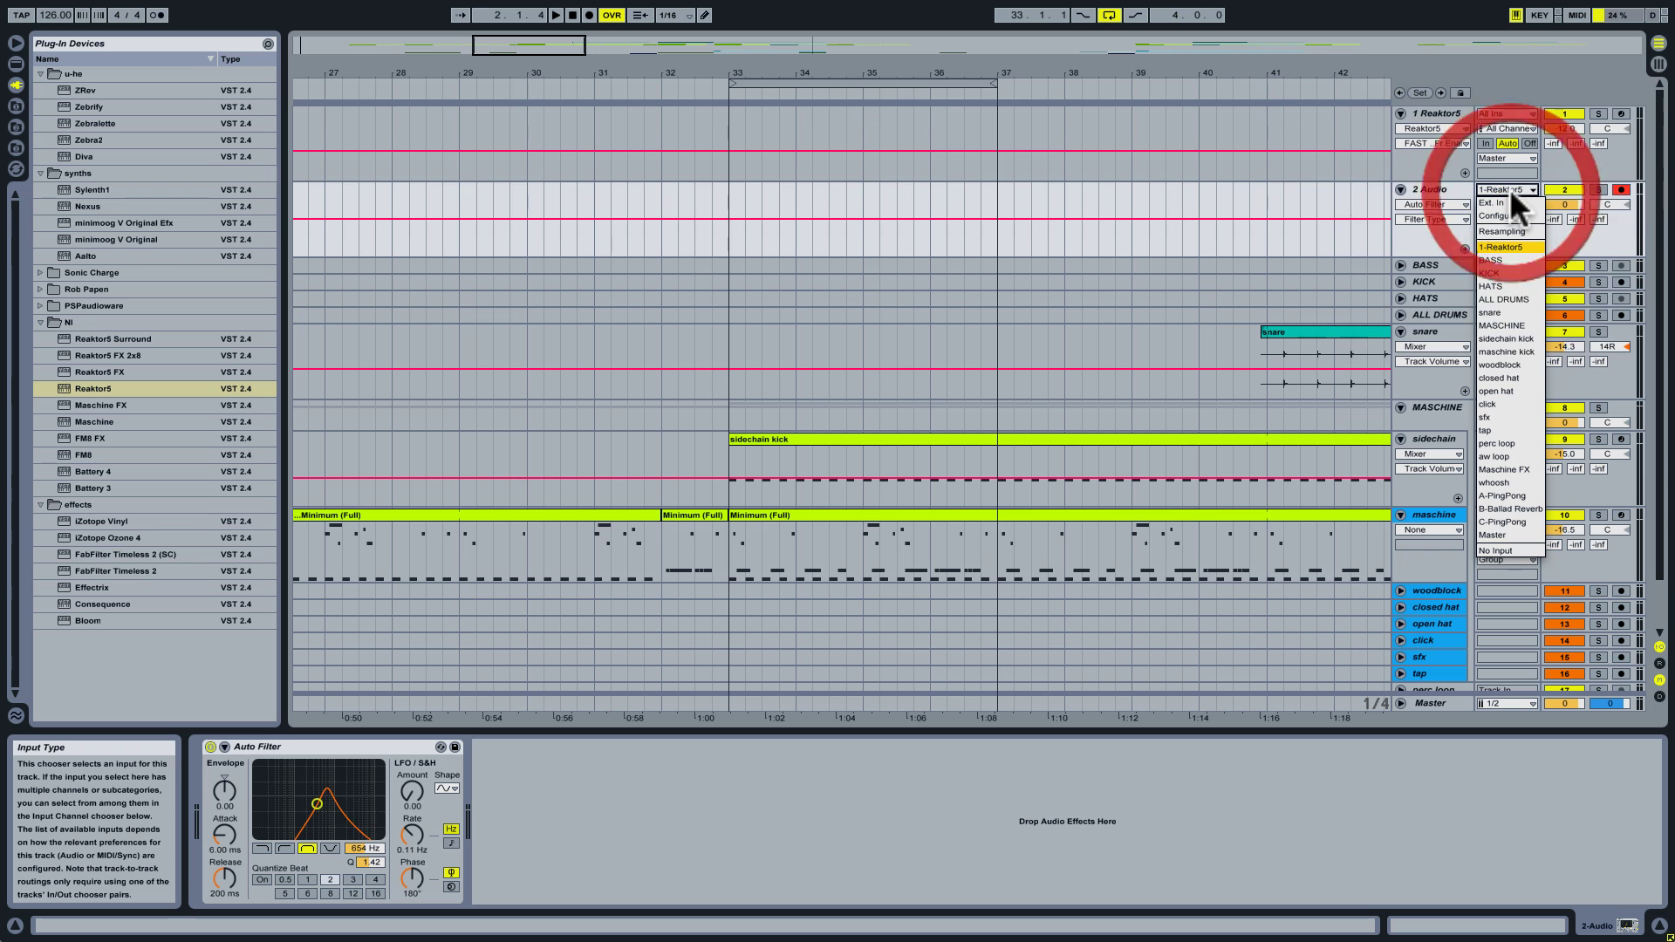
left_click(1500, 247)
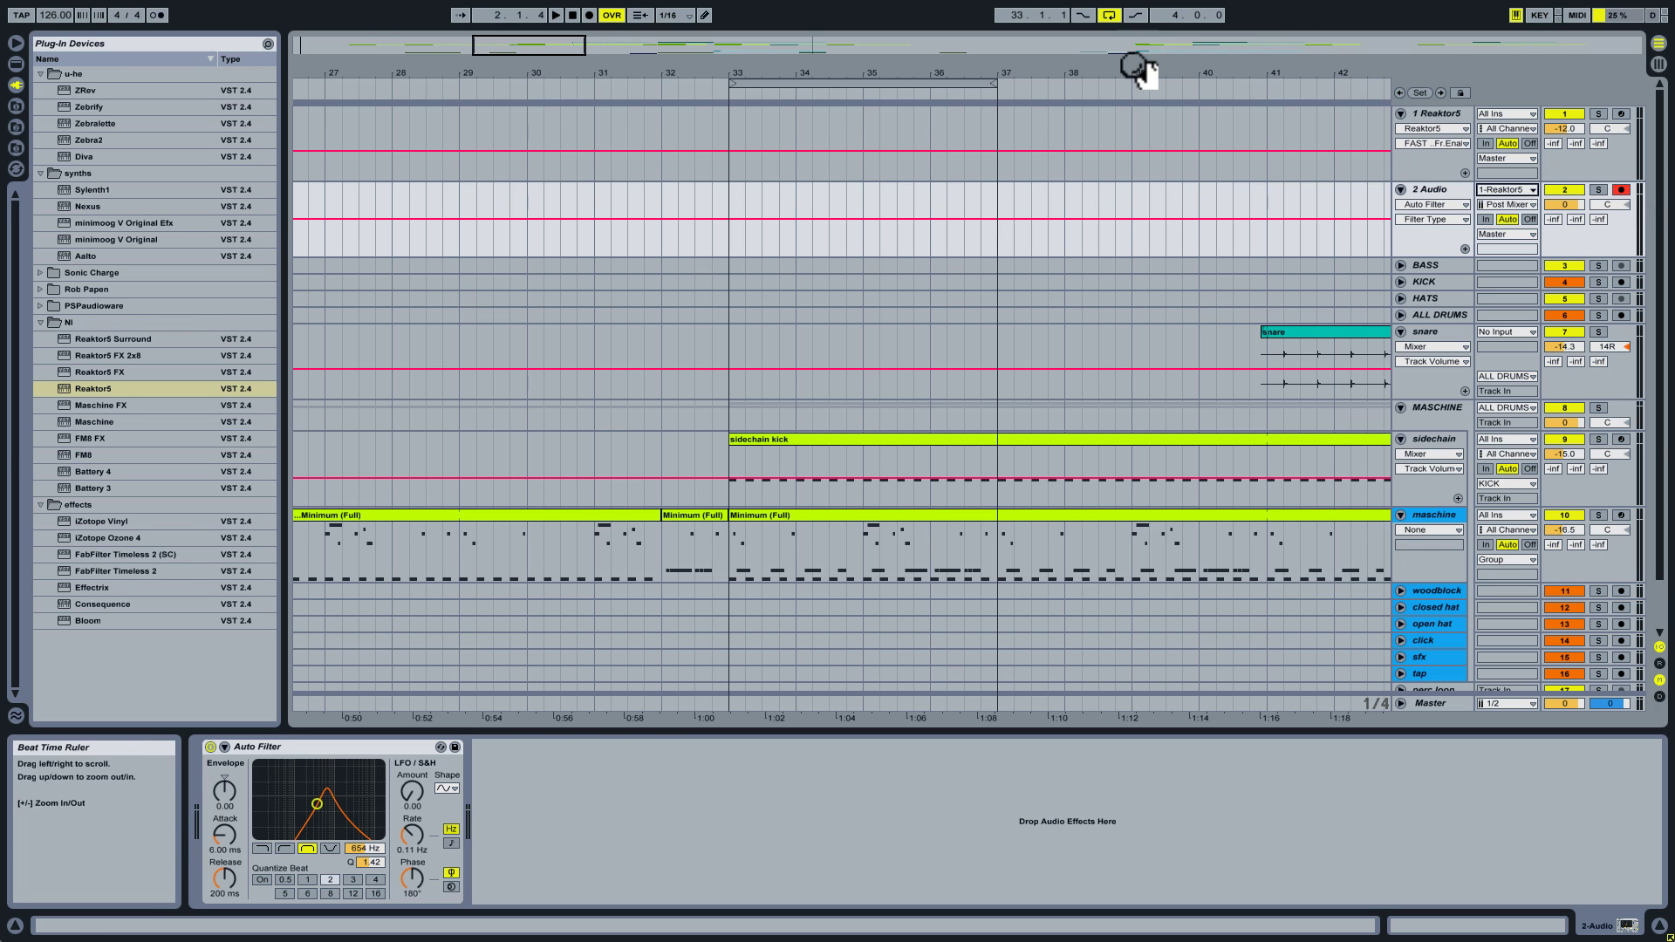
left_click(937, 87)
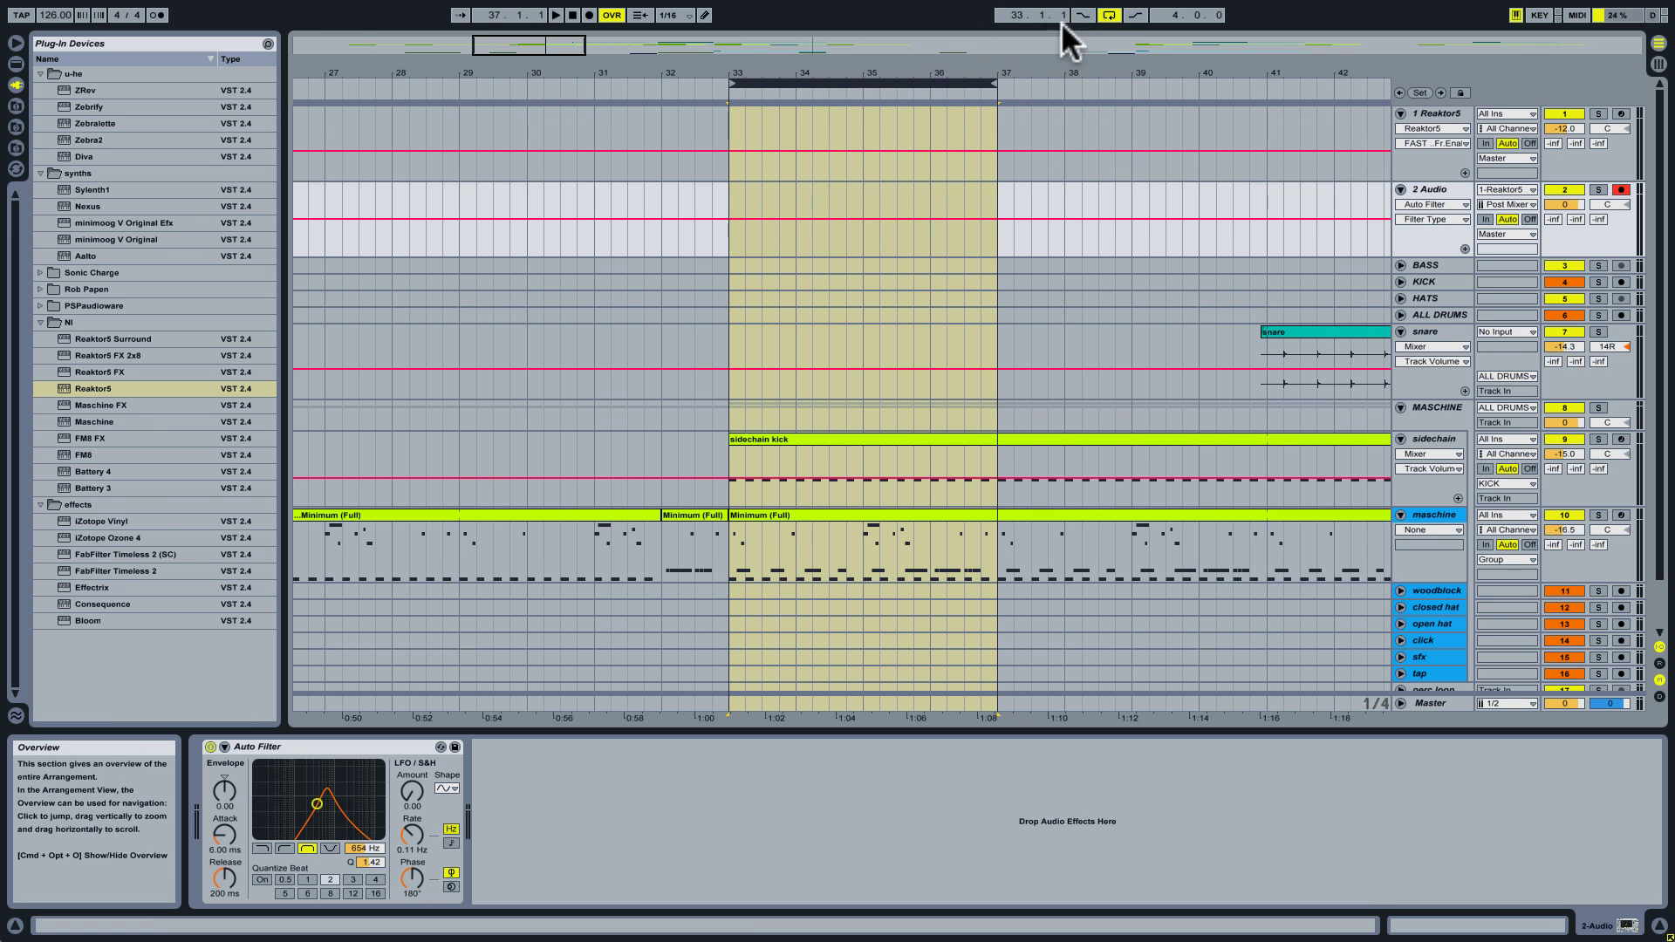
left_click(1083, 15)
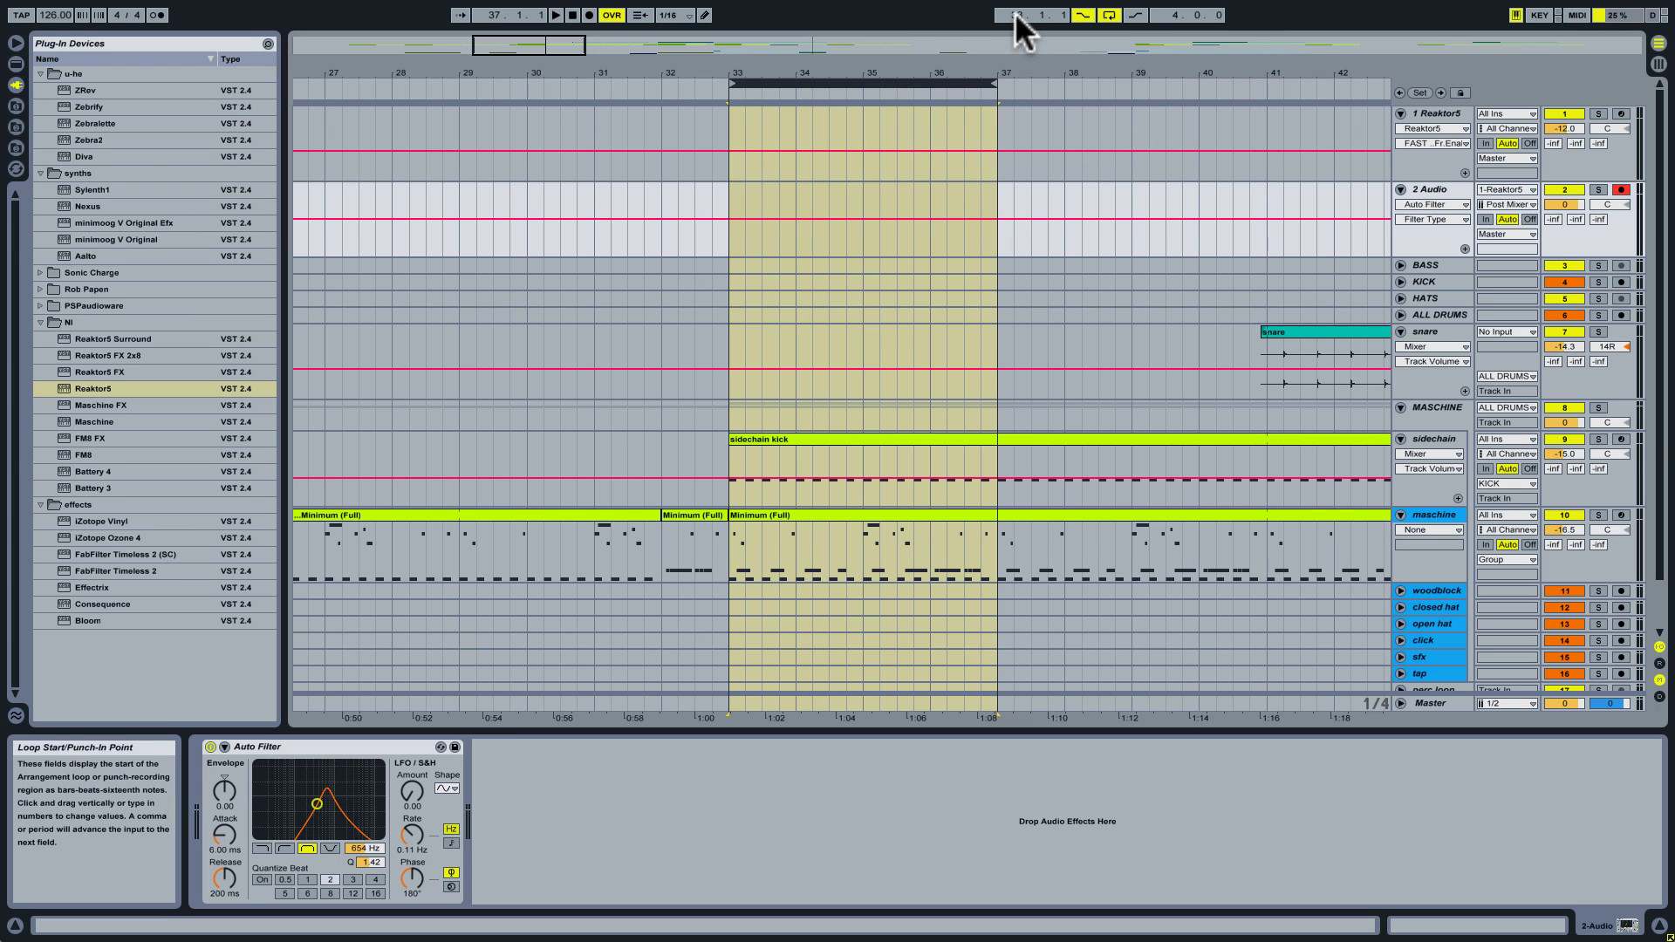
left_click(1132, 10)
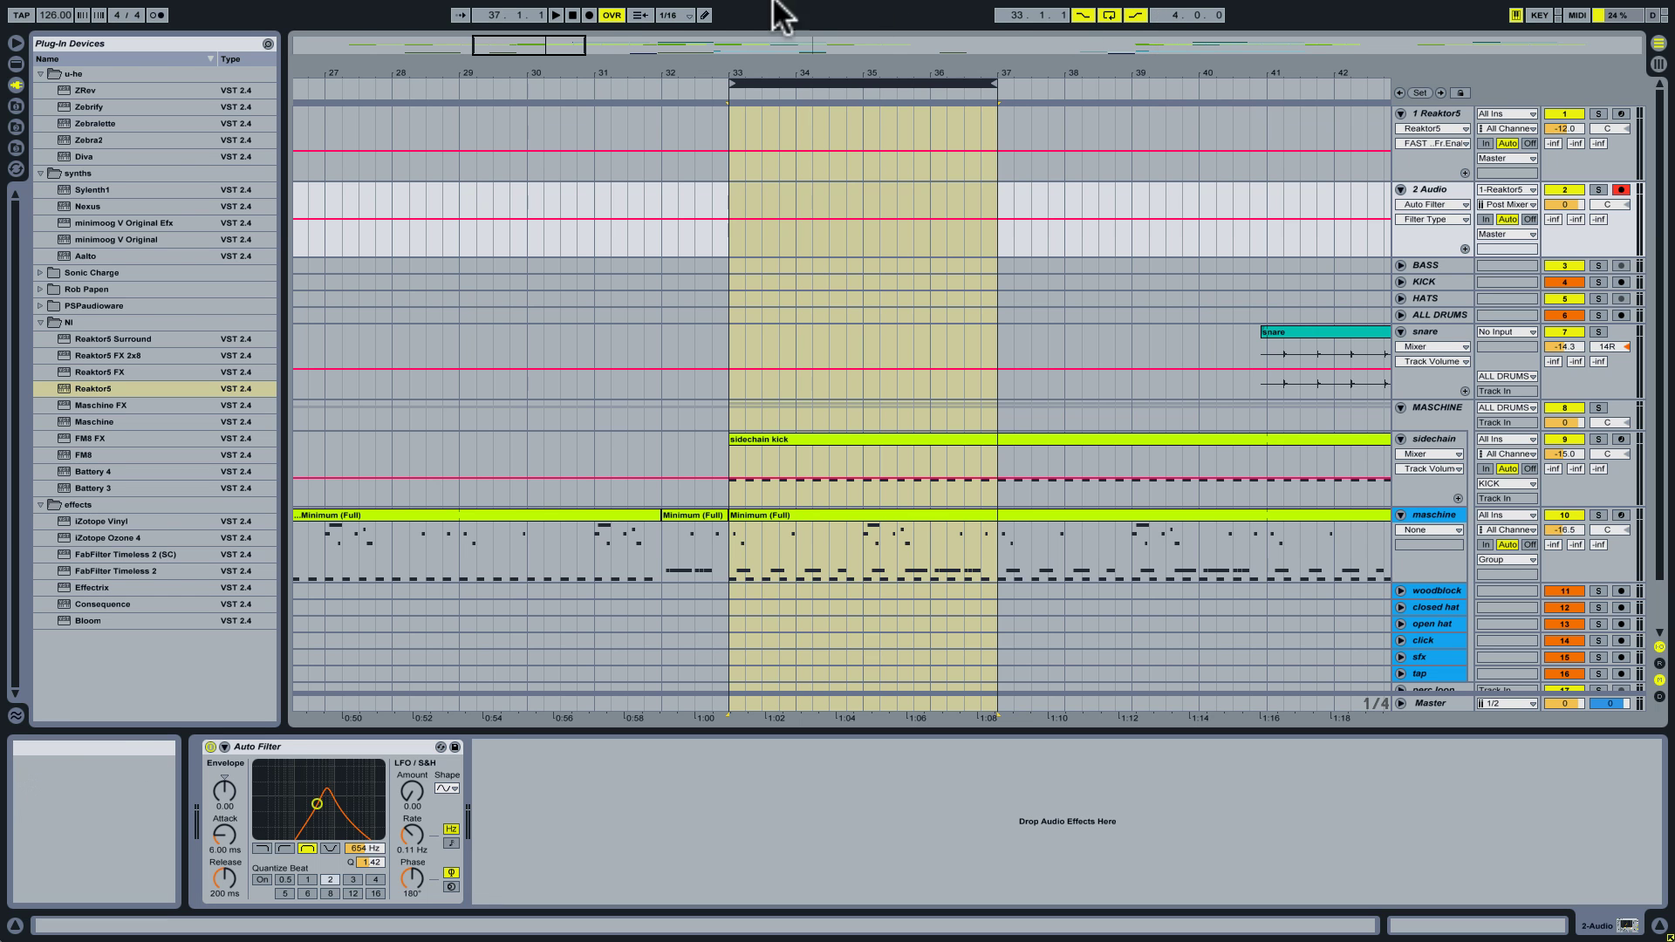
left_click(590, 15)
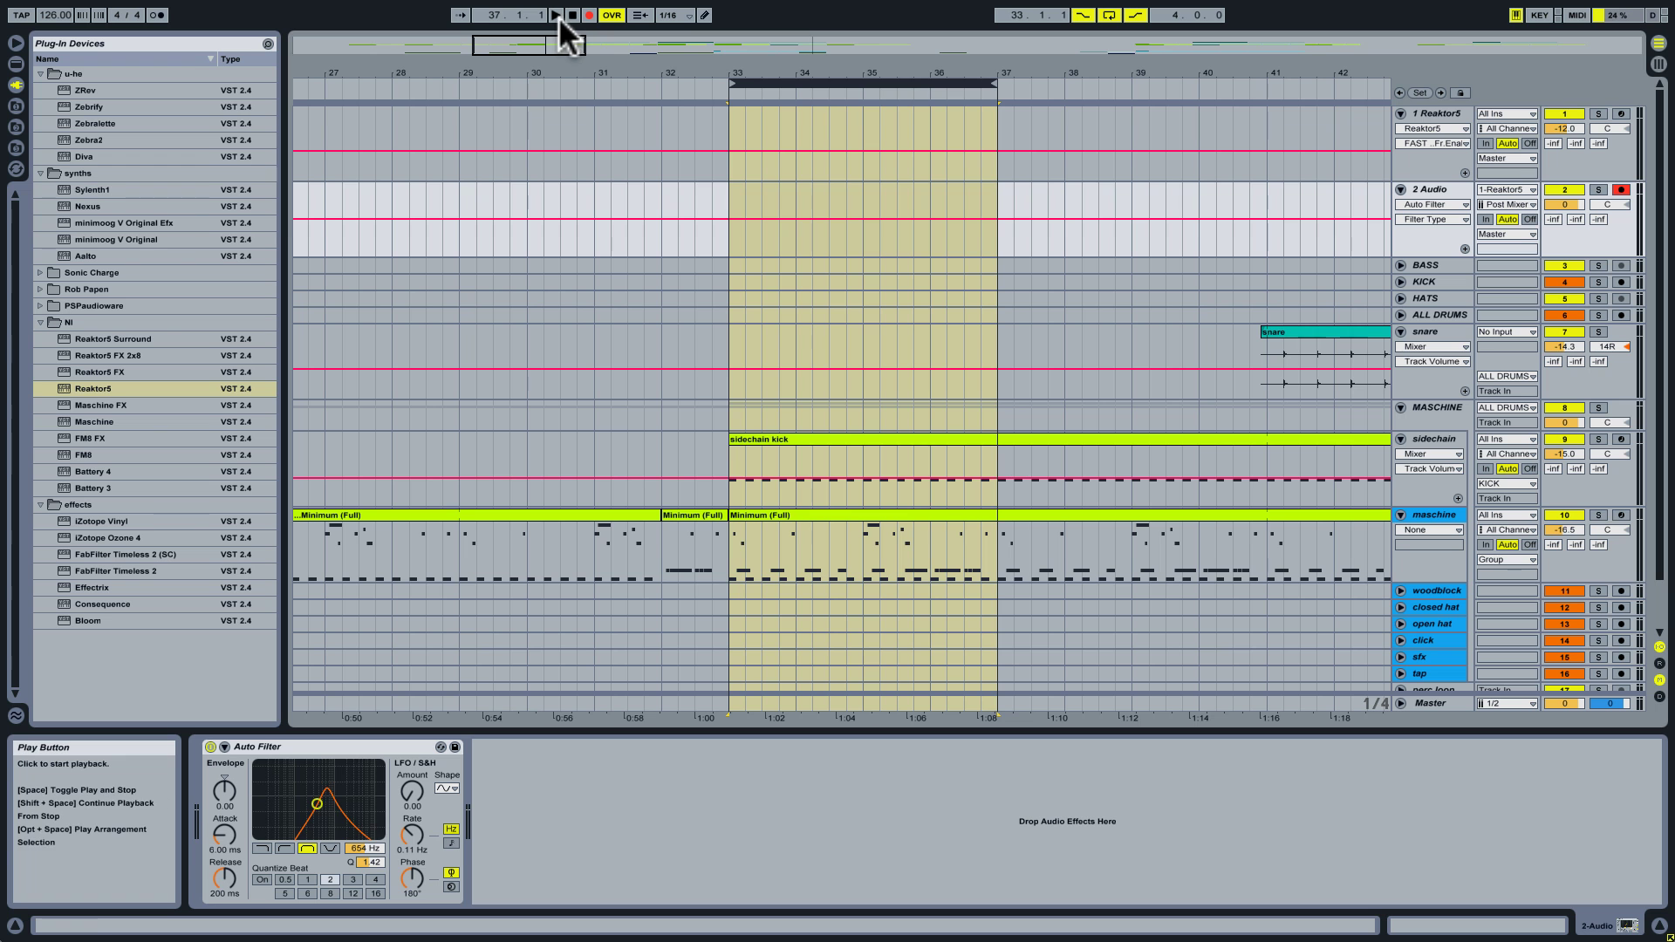
Raise the Fast FX output level to 4.5
left_click(1437, 112)
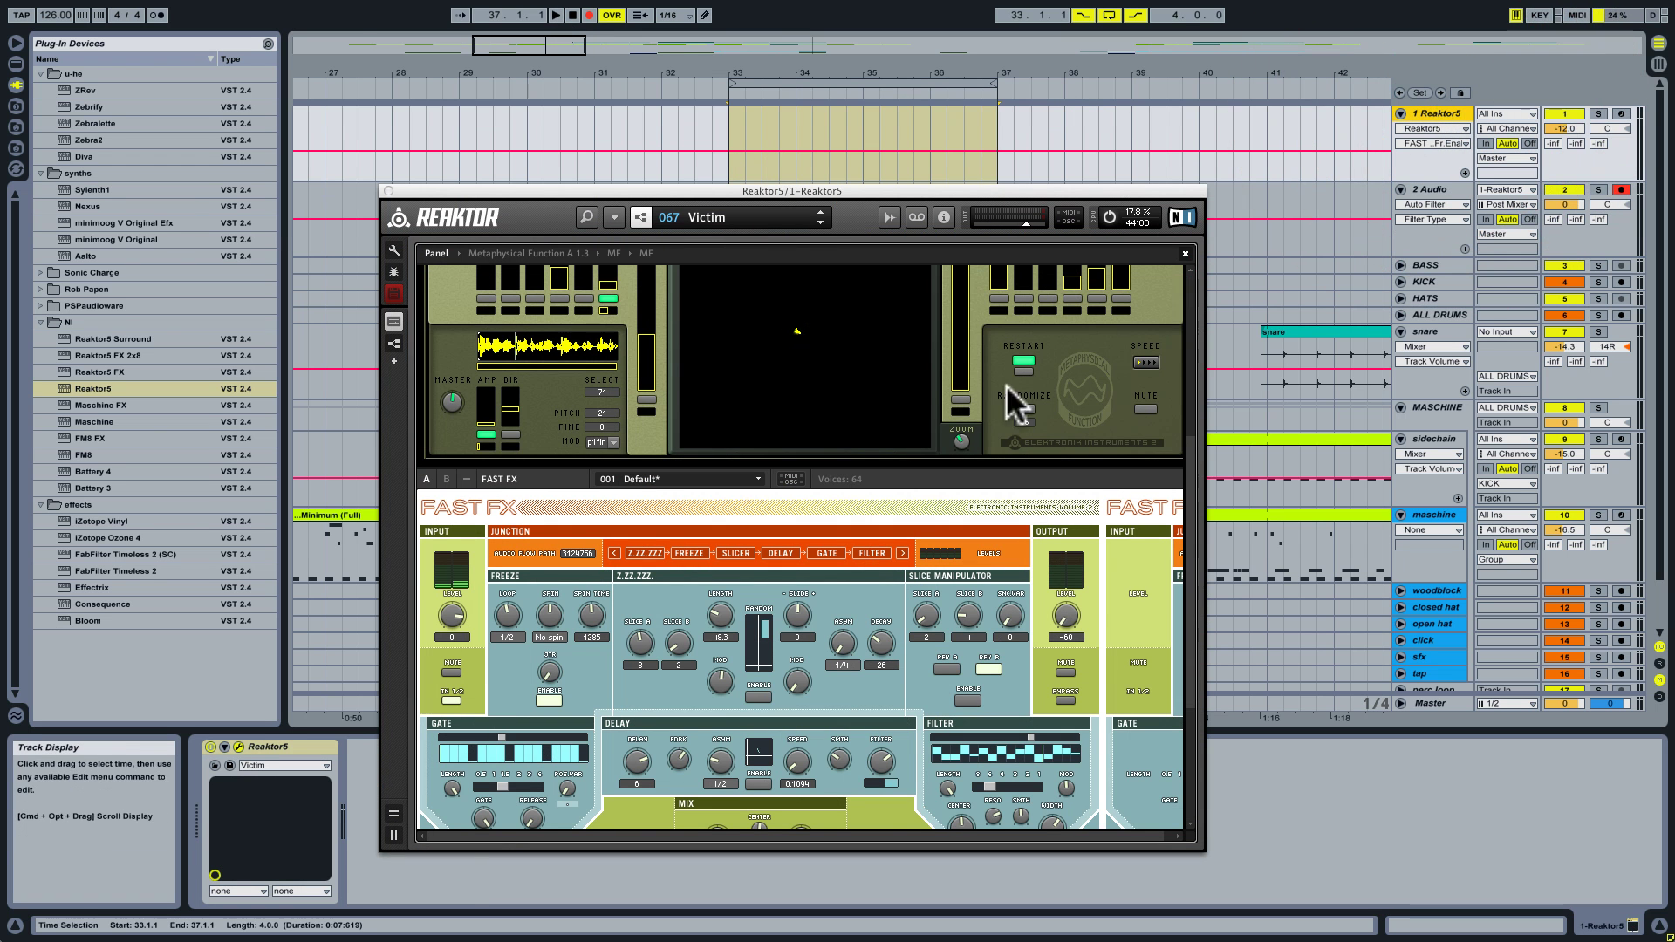
left_click_drag(1062, 627, 1070, 520)
left_click_drag(1060, 617, 1069, 617)
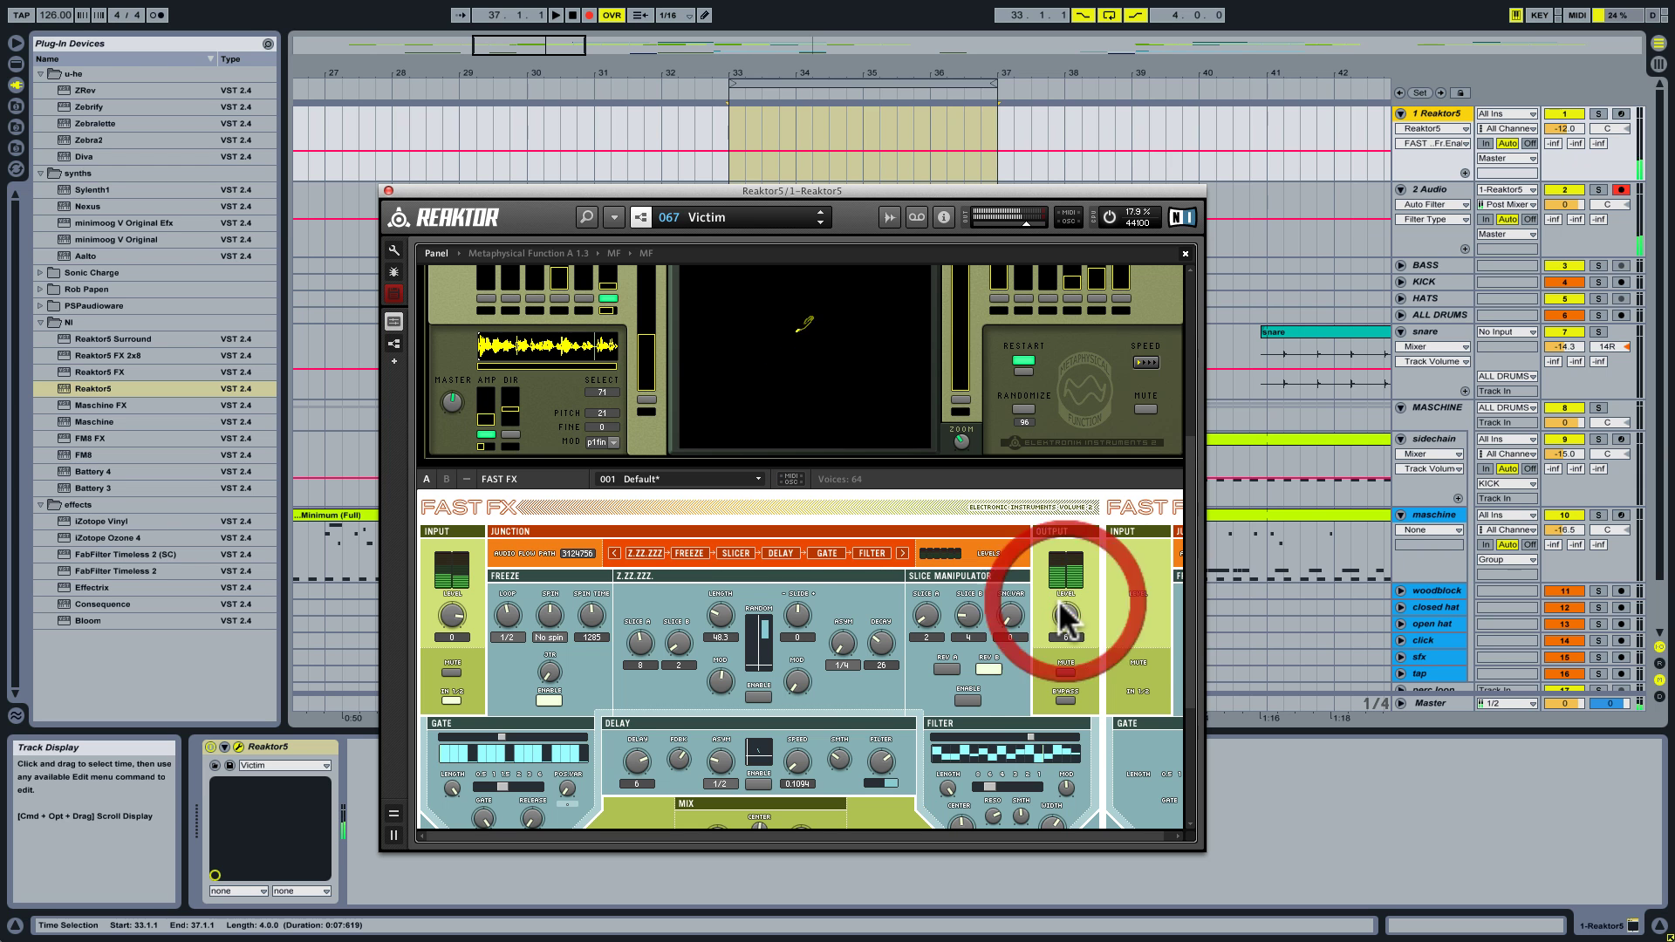
Move the Reaktor window aside, return to the 2 Audio track, and start recording at bar 33
left_click(411, 188)
left_click_drag(411, 189, 358, 206)
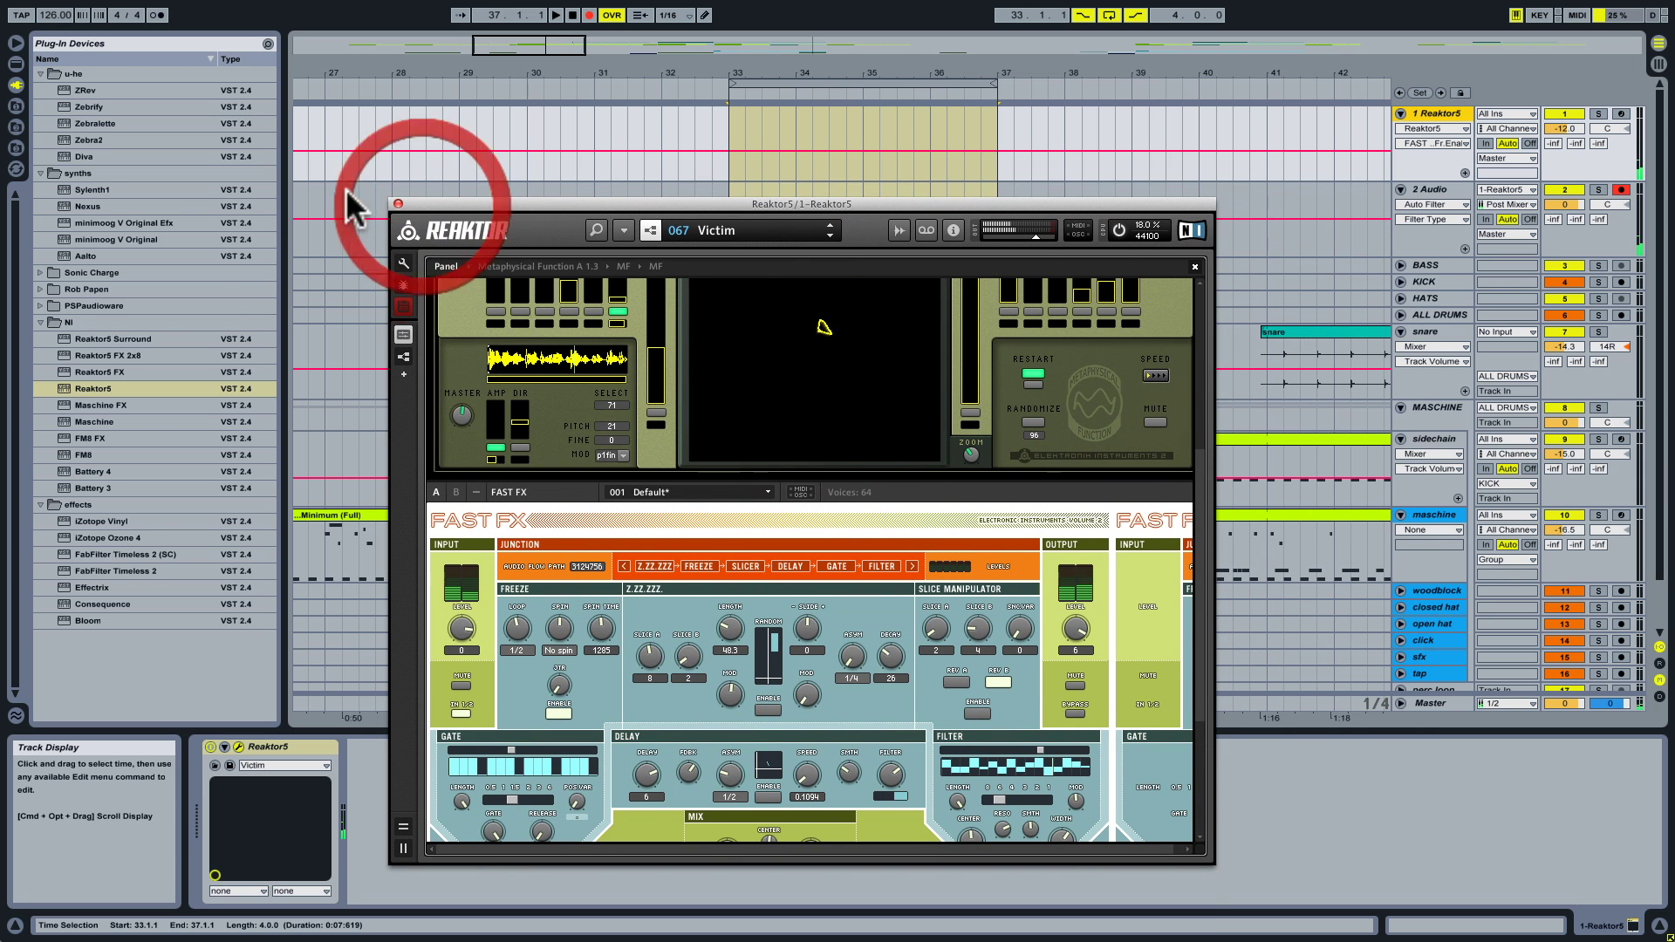
left_click(1409, 189)
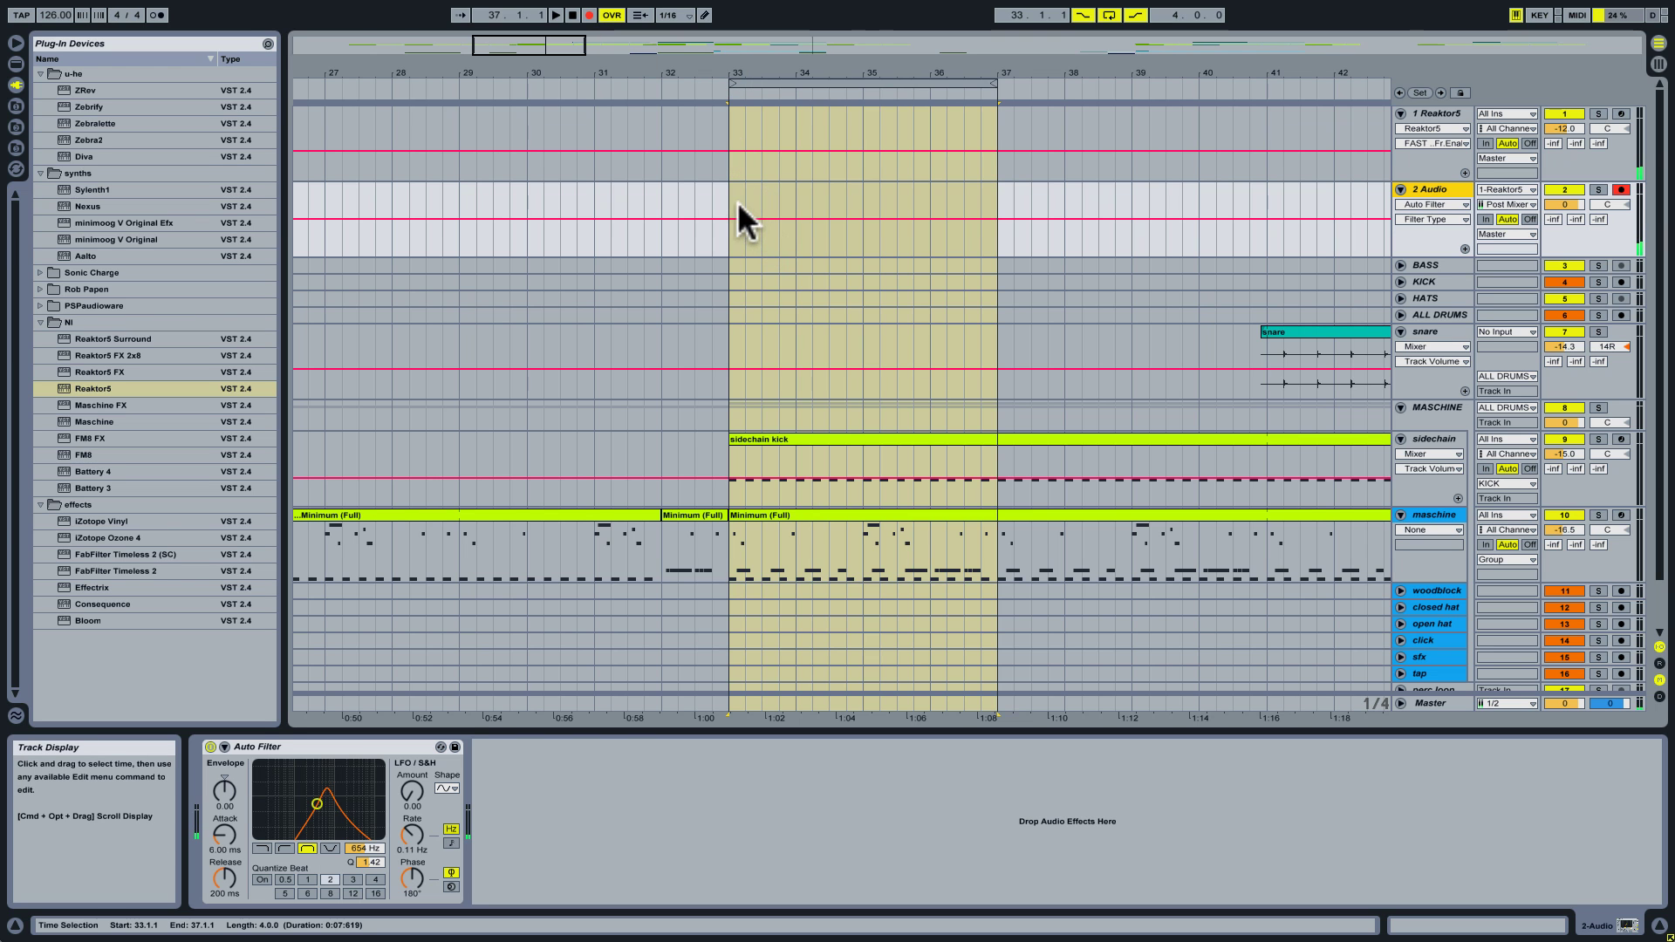
left_click(556, 14)
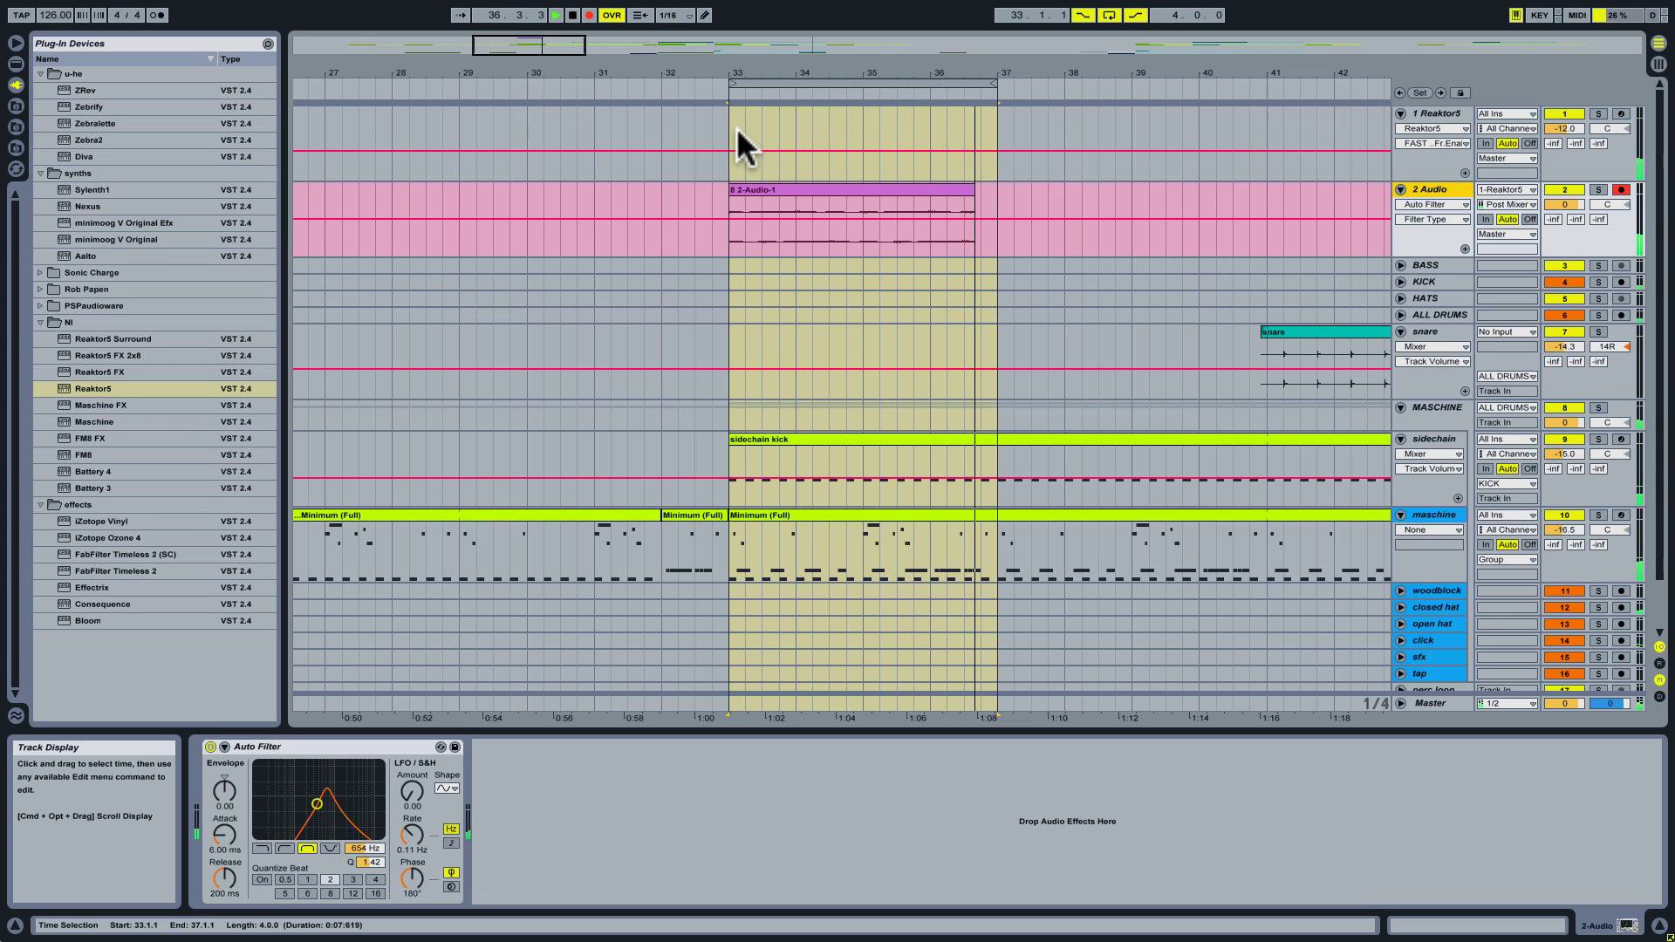
Turn off arrangement looping, switch Reaktor's audio engine off, and open the 2-Audio-1 clip
left_click(1110, 15)
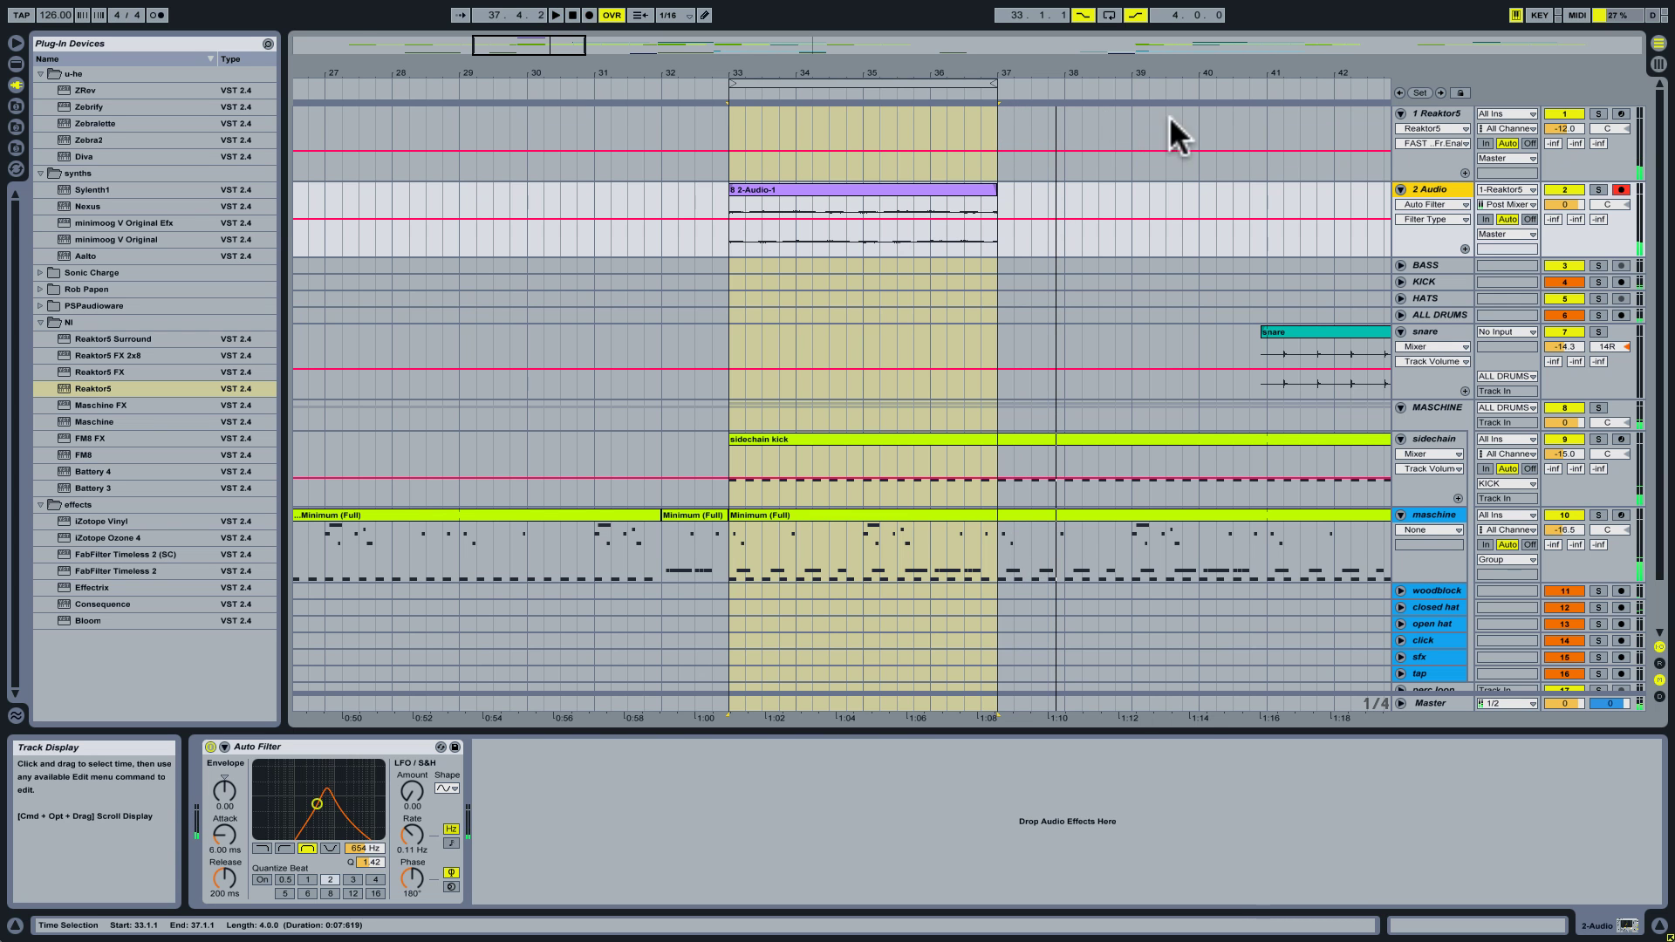
left_click(1441, 112)
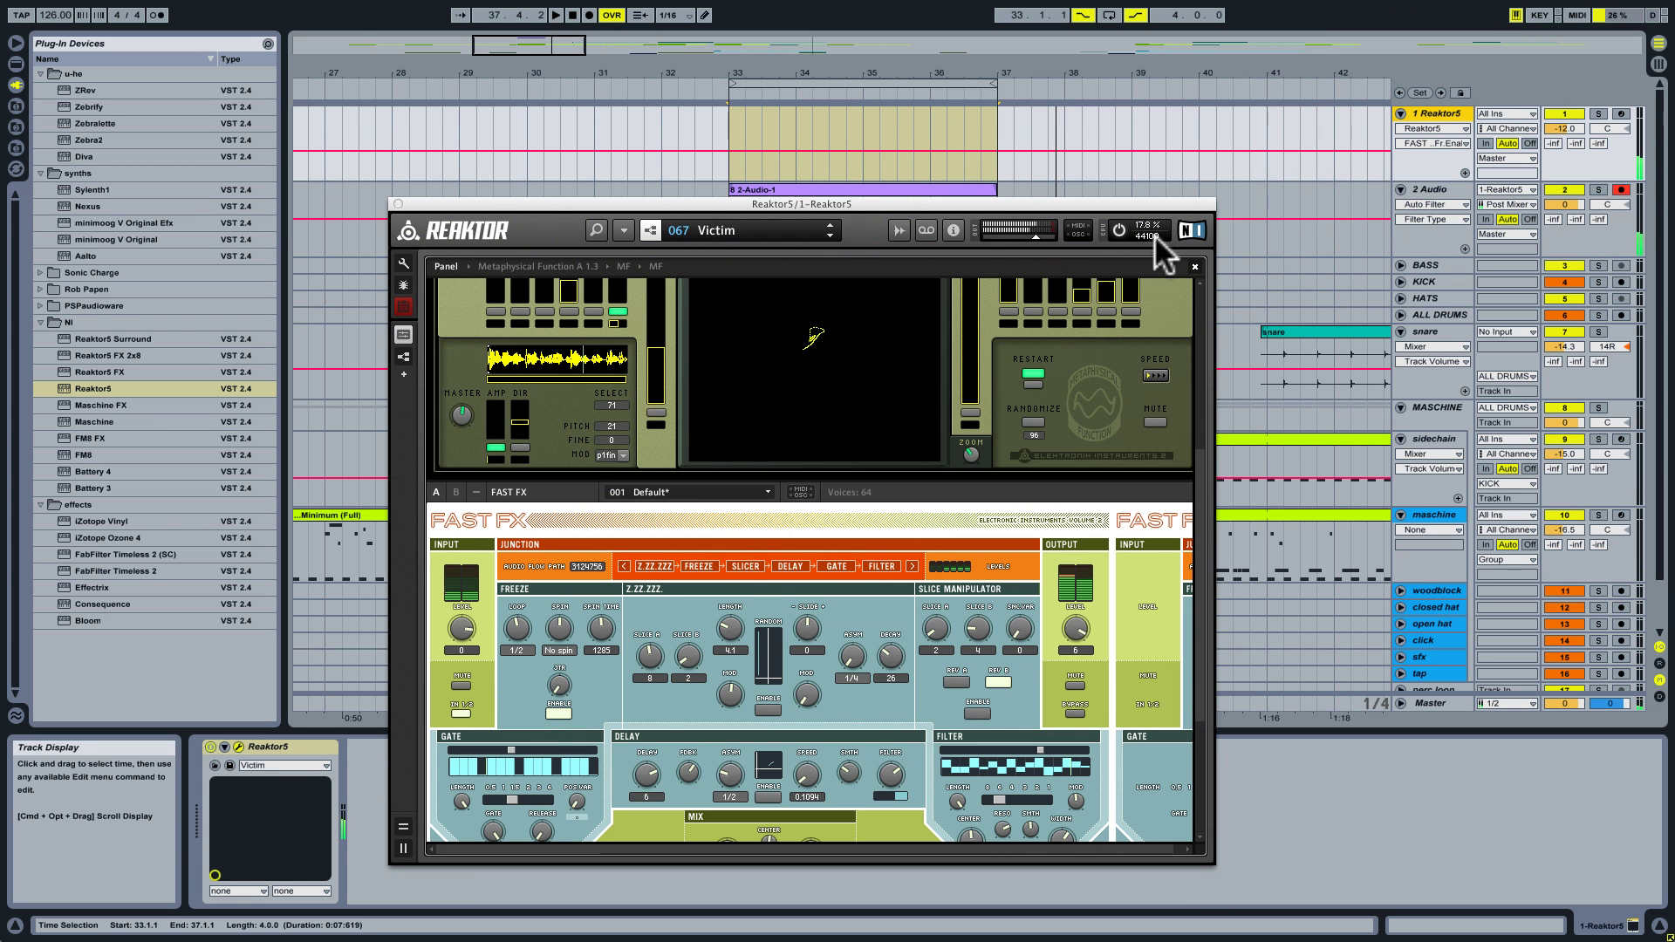
left_click(1124, 233)
left_click(1119, 232)
left_click(1118, 228)
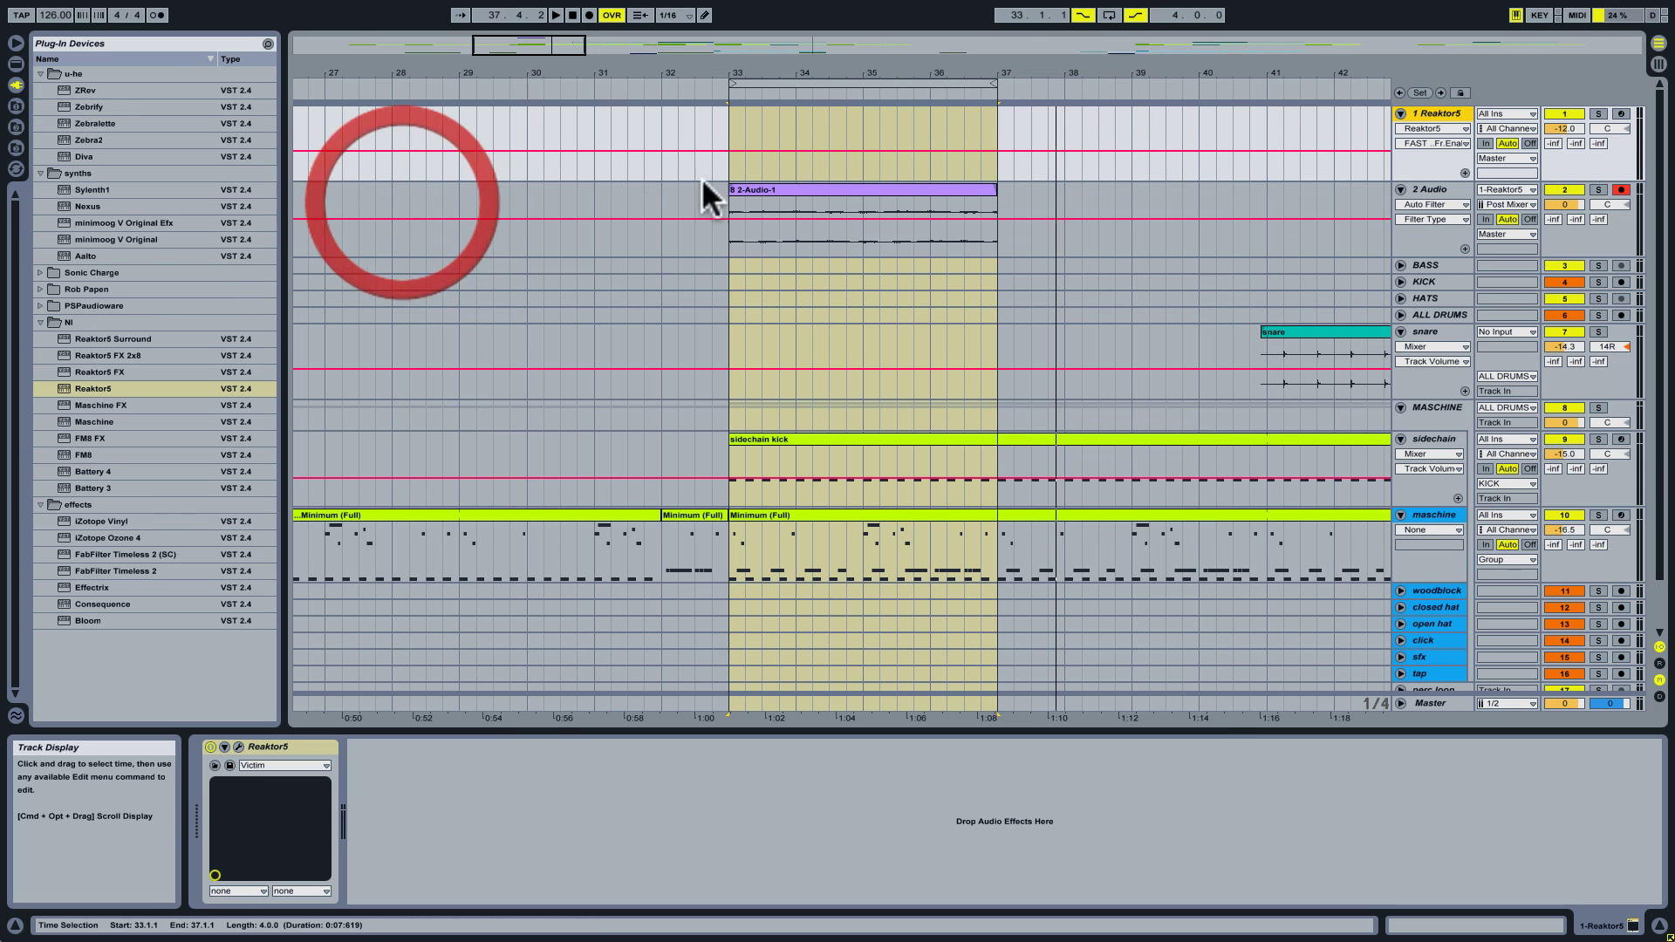
double_click(851, 195)
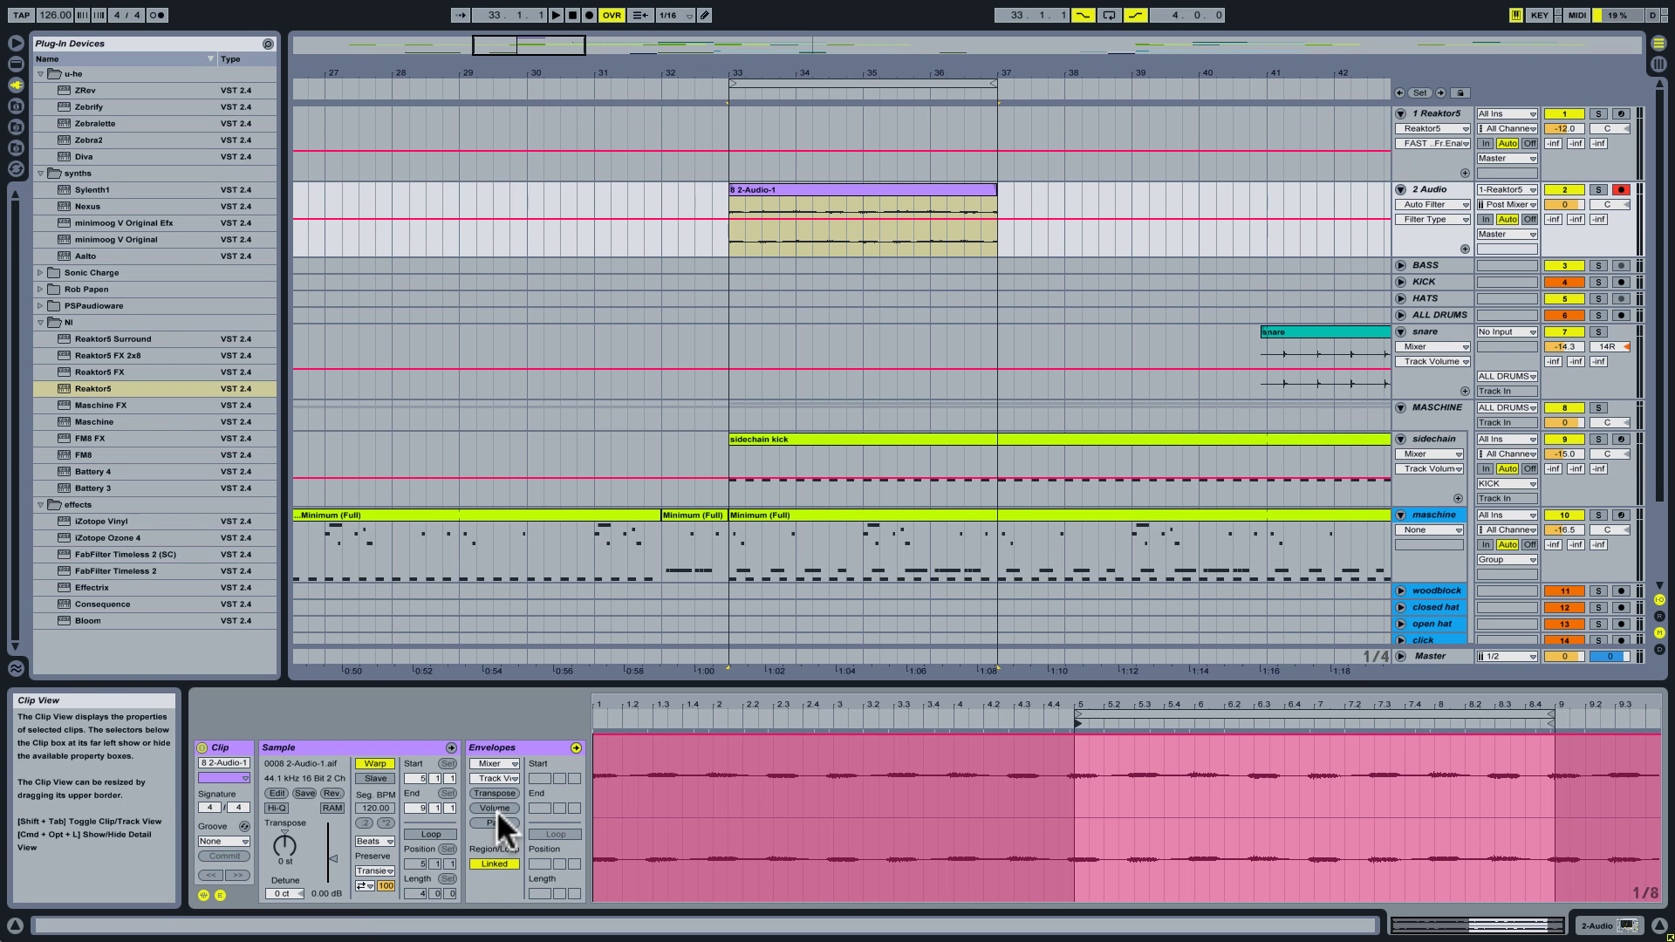
Loop the 2-Audio-1 clip and move its Start Marker from 5.2.2 to 5.2.1 during playback
left_click(431, 834)
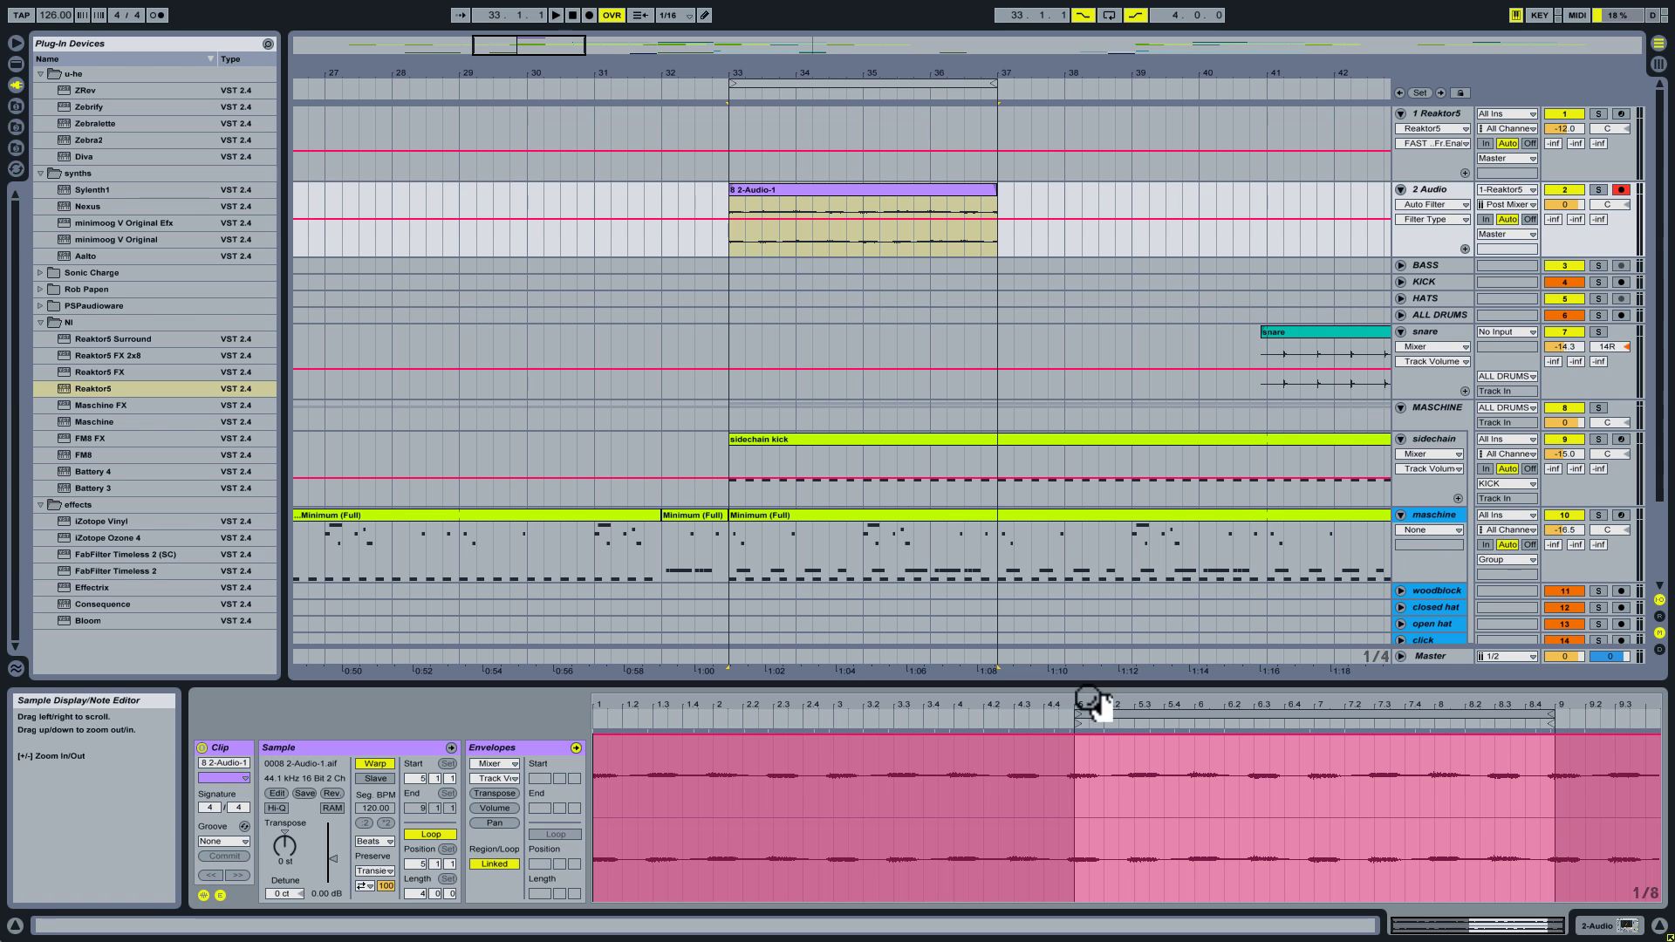
mouse_move(1090, 703)
left_mouse_down()
mouse_move(1091, 750)
mouse_move(1091, 707)
left_mouse_up()
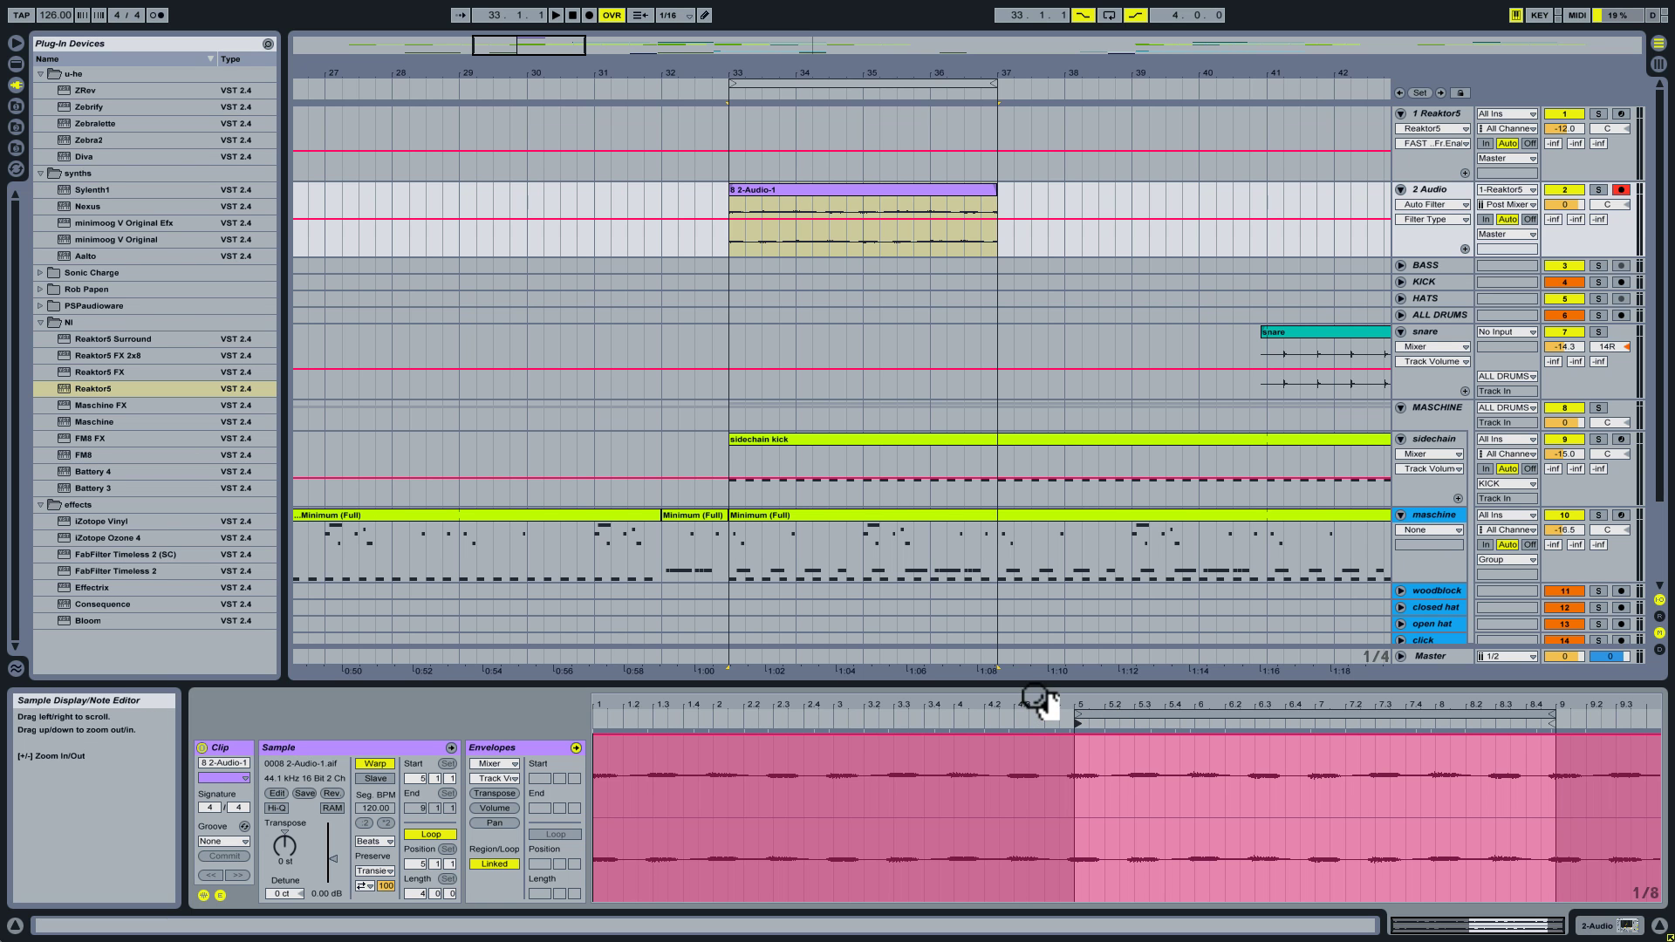
left_click(1038, 695)
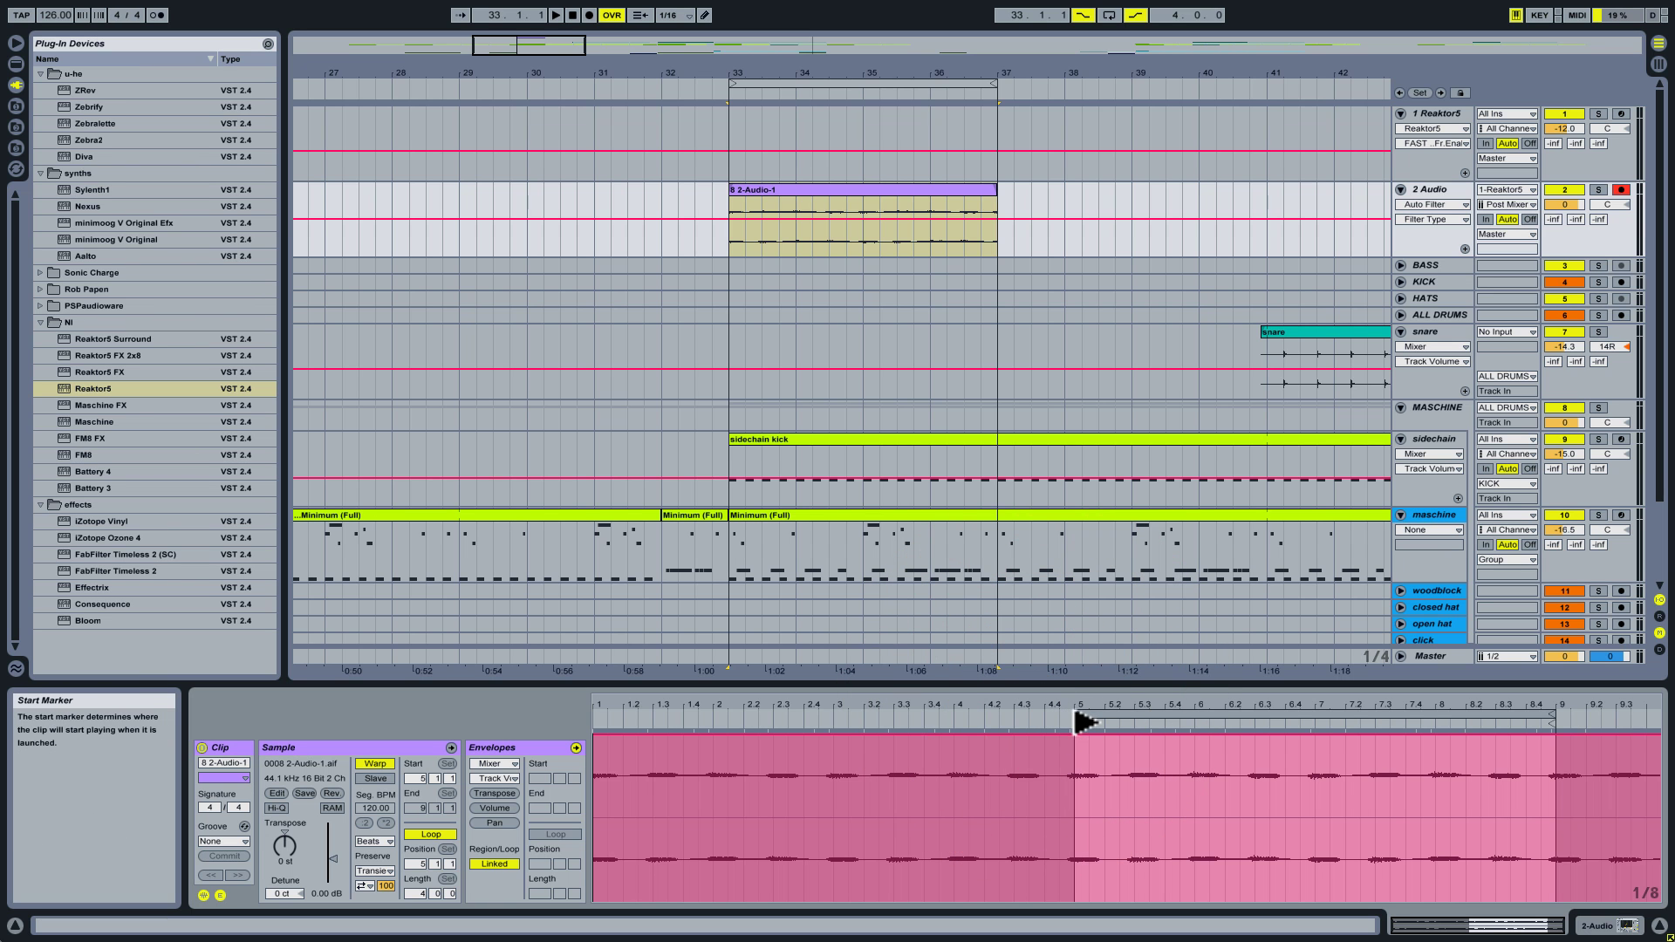
mouse_move(1073, 721)
left_mouse_down()
mouse_move(1089, 741)
mouse_move(1098, 727)
mouse_move(1050, 730)
left_mouse_up()
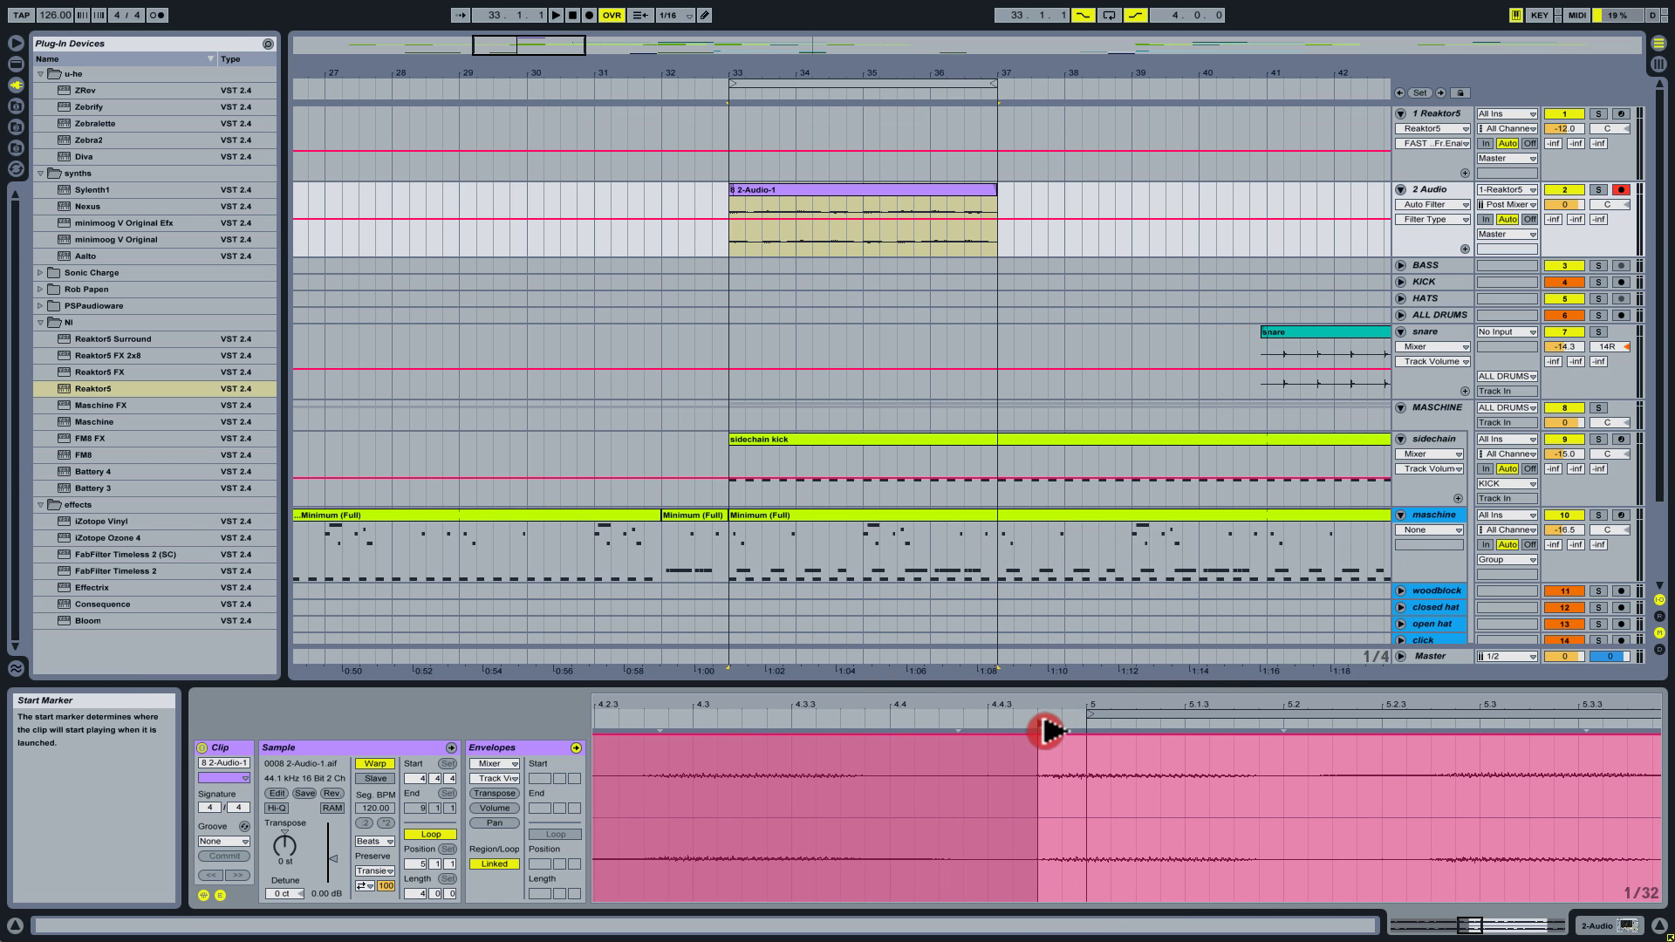
left_click(1101, 711)
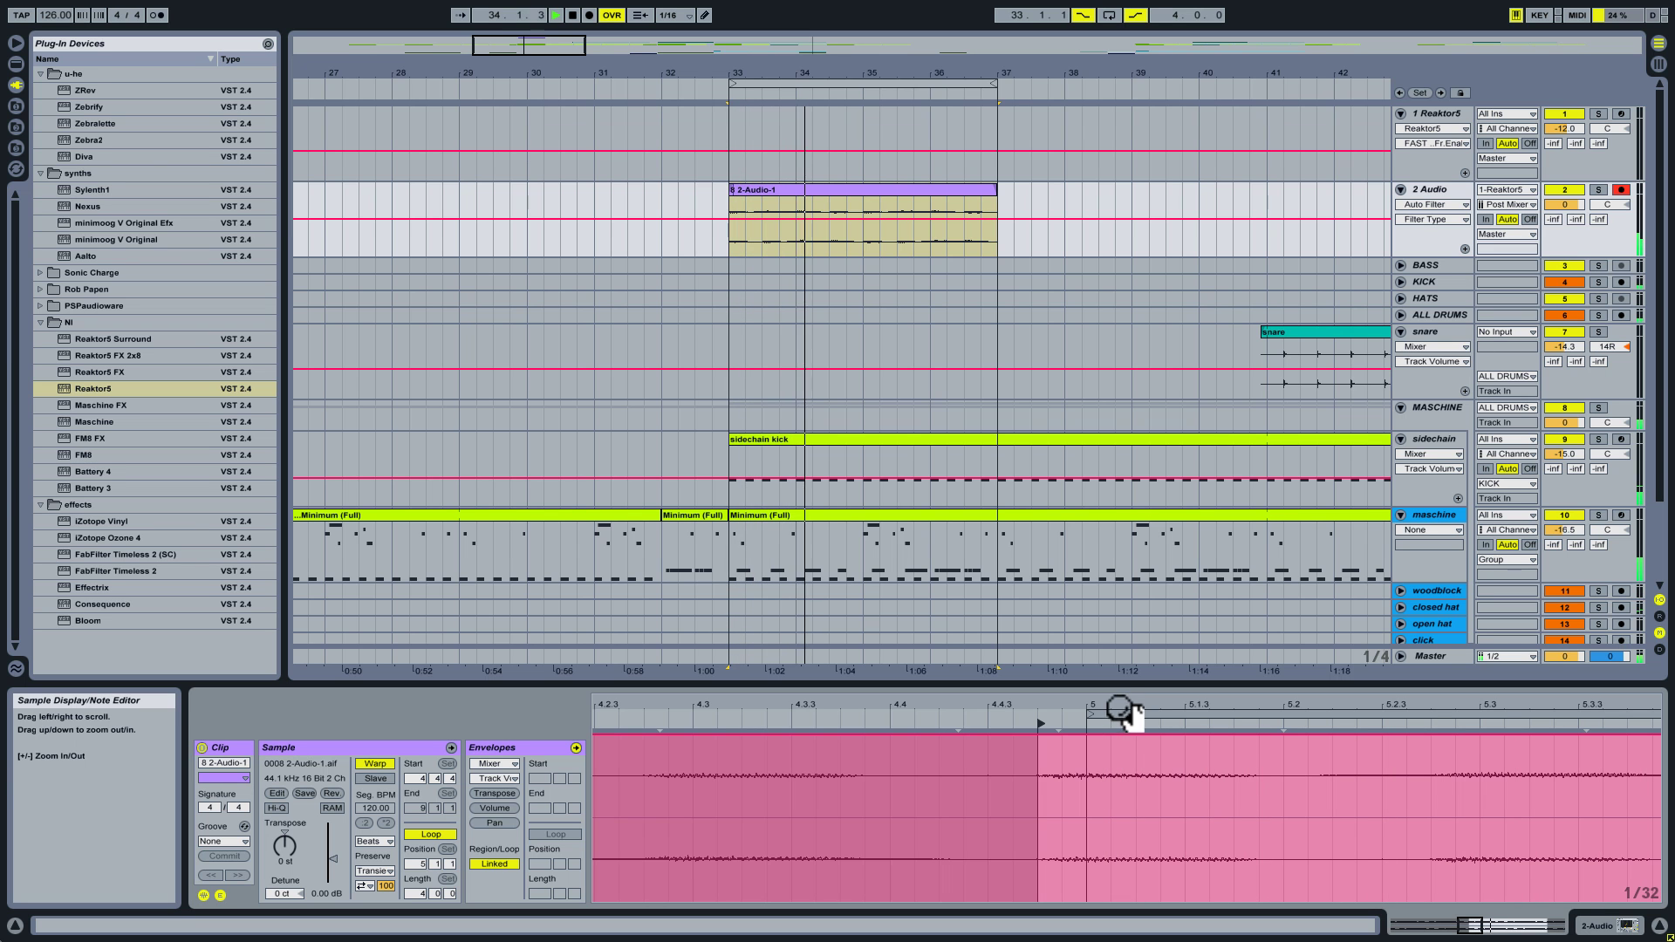
mouse_move(1131, 716)
left_mouse_down()
mouse_move(1106, 748)
mouse_move(1160, 722)
mouse_move(1276, 716)
mouse_move(1238, 733)
left_mouse_up()
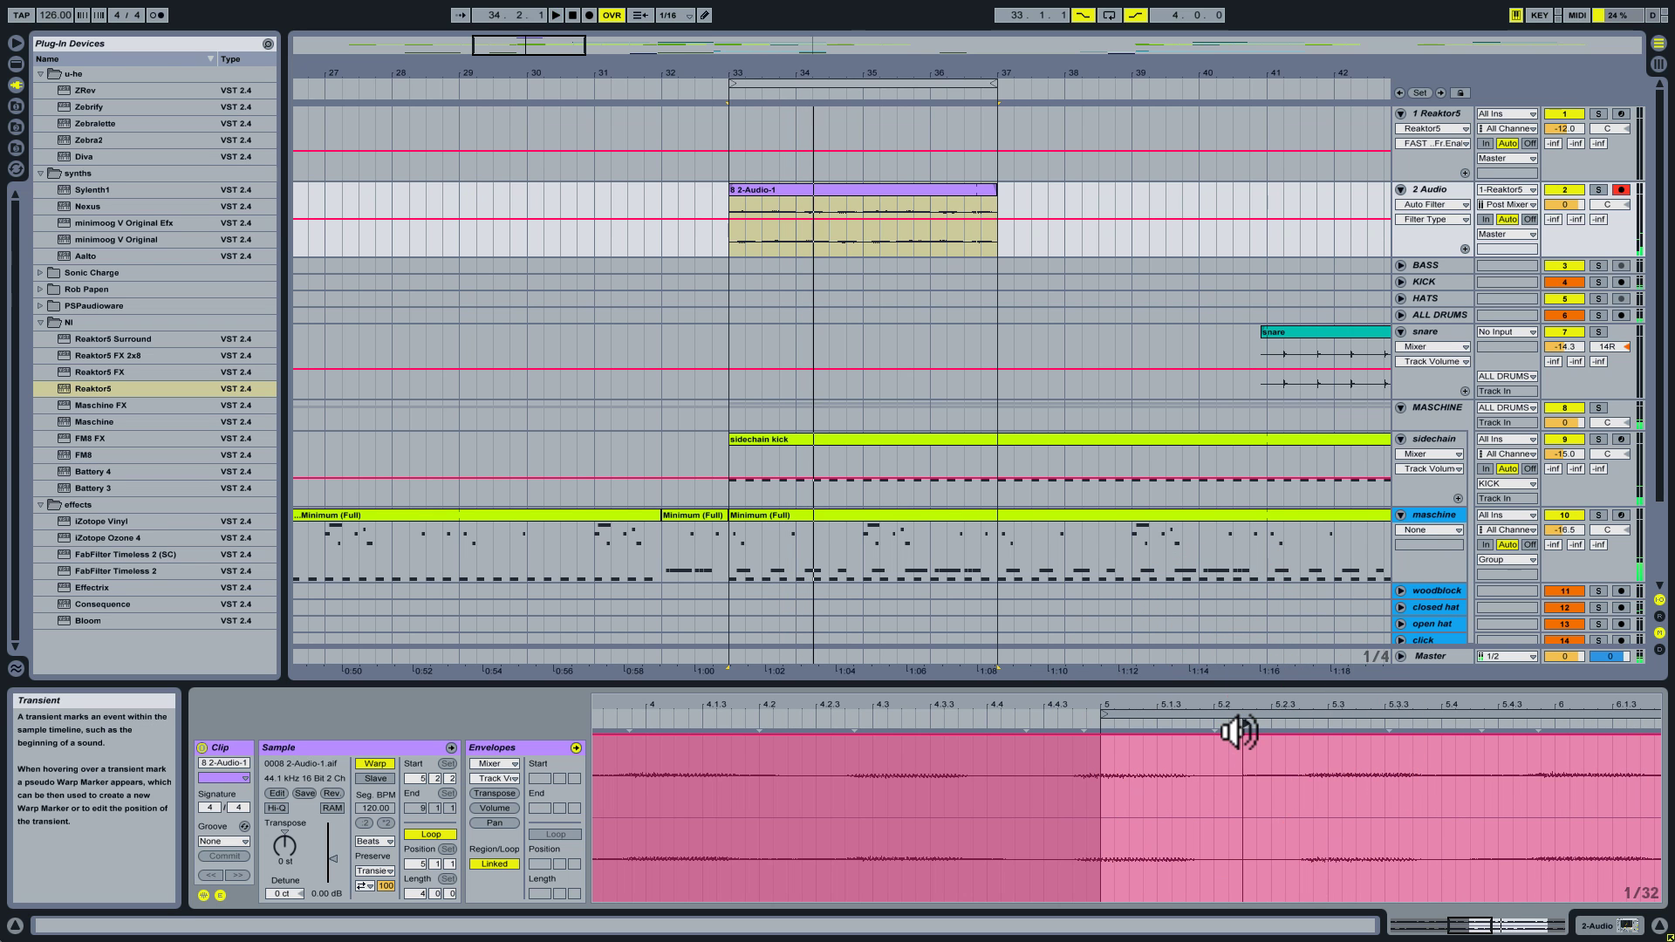
key("space")
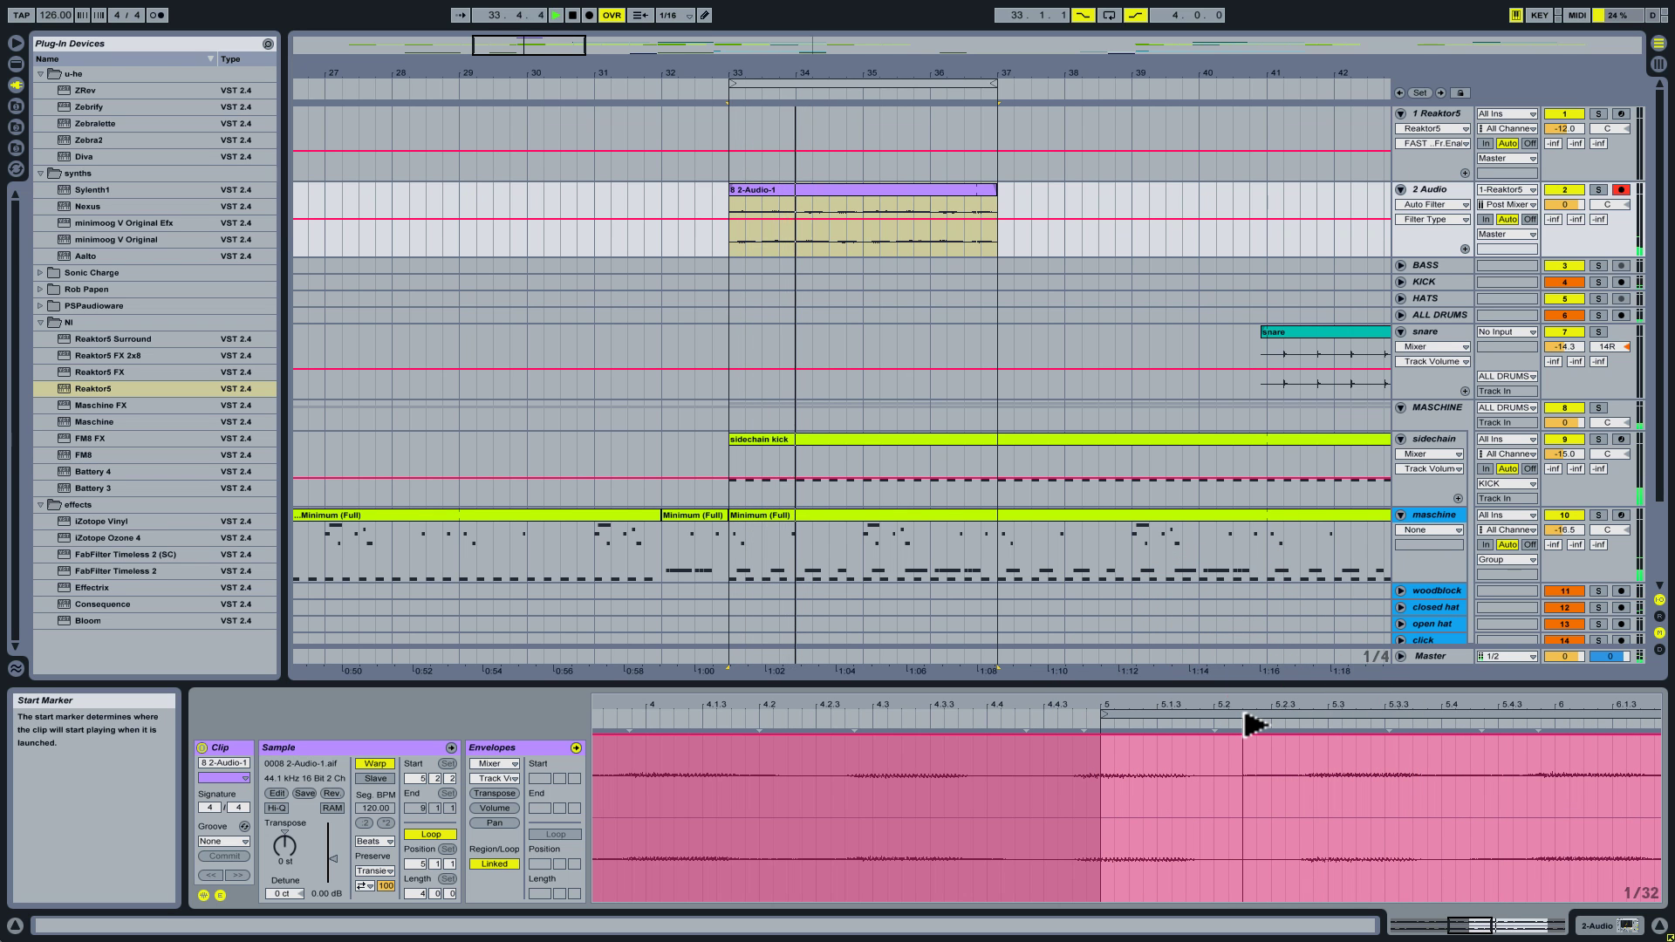
mouse_move(1252, 724)
left_mouse_down()
mouse_move(1215, 731)
mouse_move(1237, 720)
mouse_move(1243, 740)
left_mouse_up()
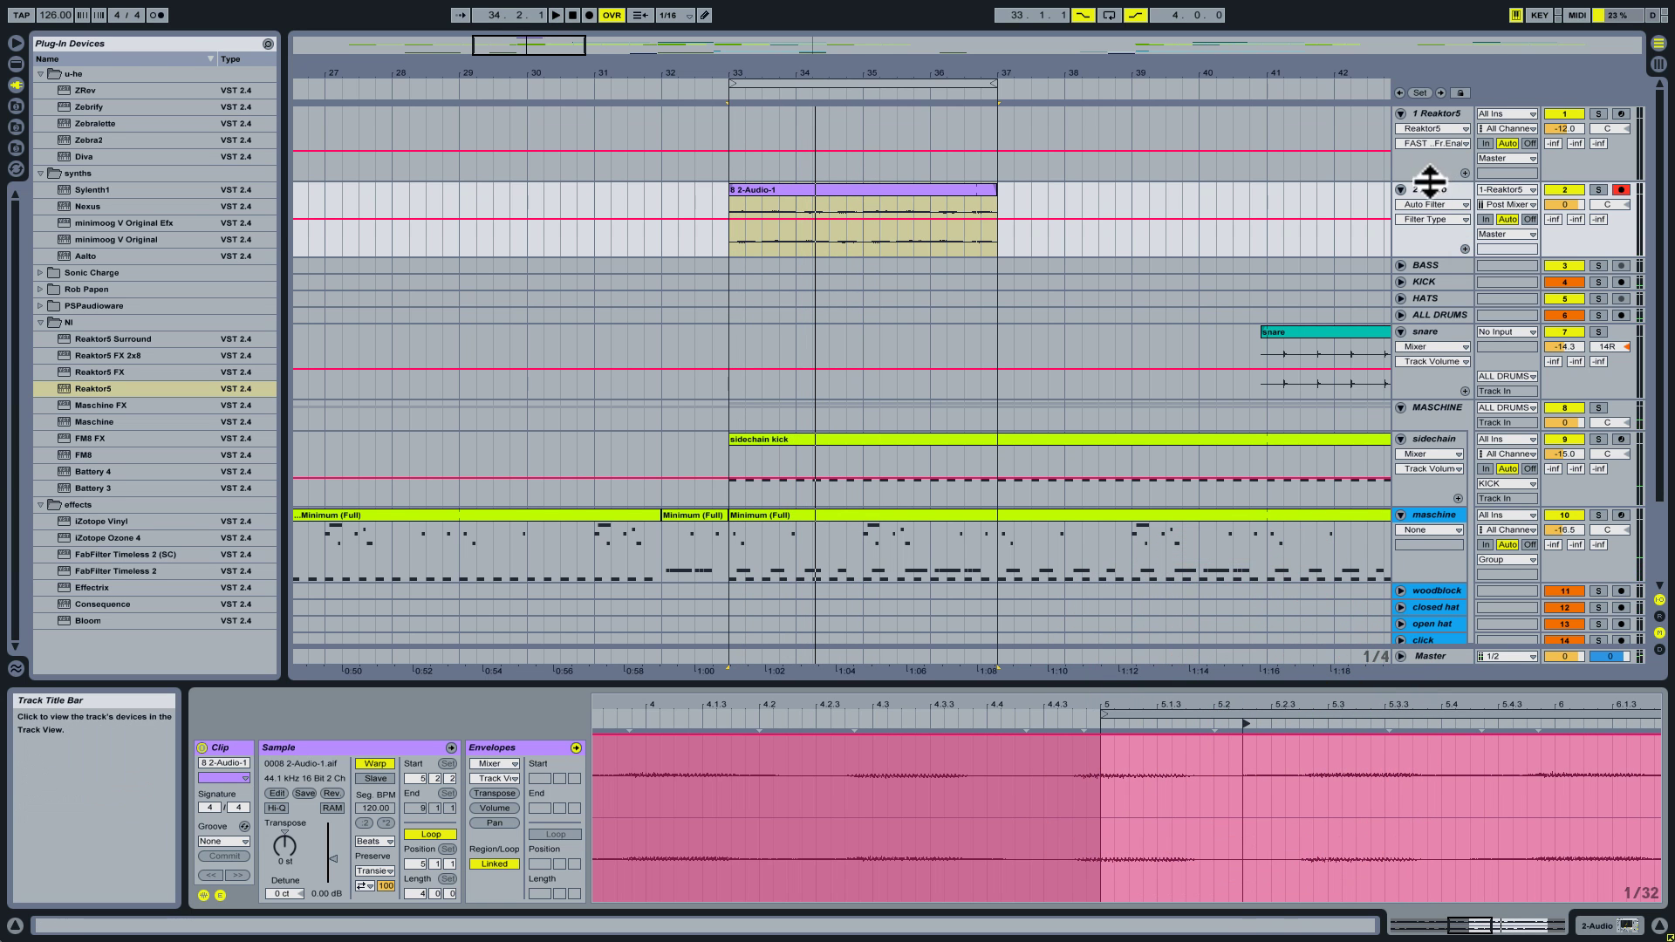
Audition the 2 Audio track's Auto Filter cutoff sweep, then switch the Auto Filter off
left_click(1431, 192)
key("space")
left_click(1432, 202)
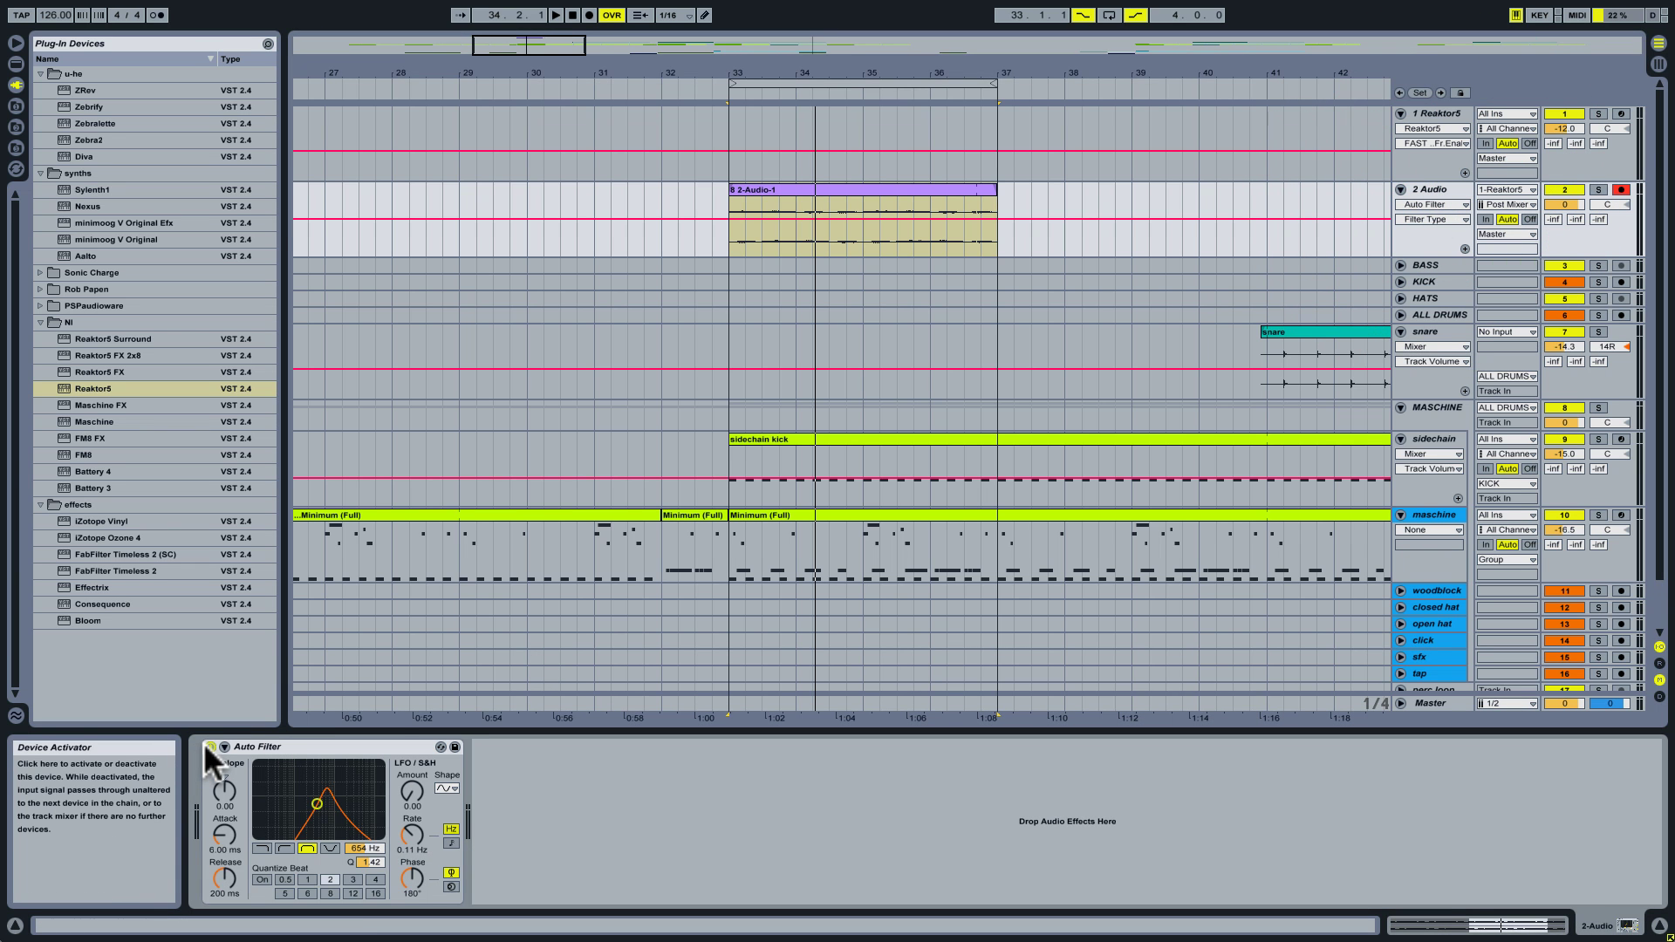
key("space")
left_click_drag(316, 804, 316, 791)
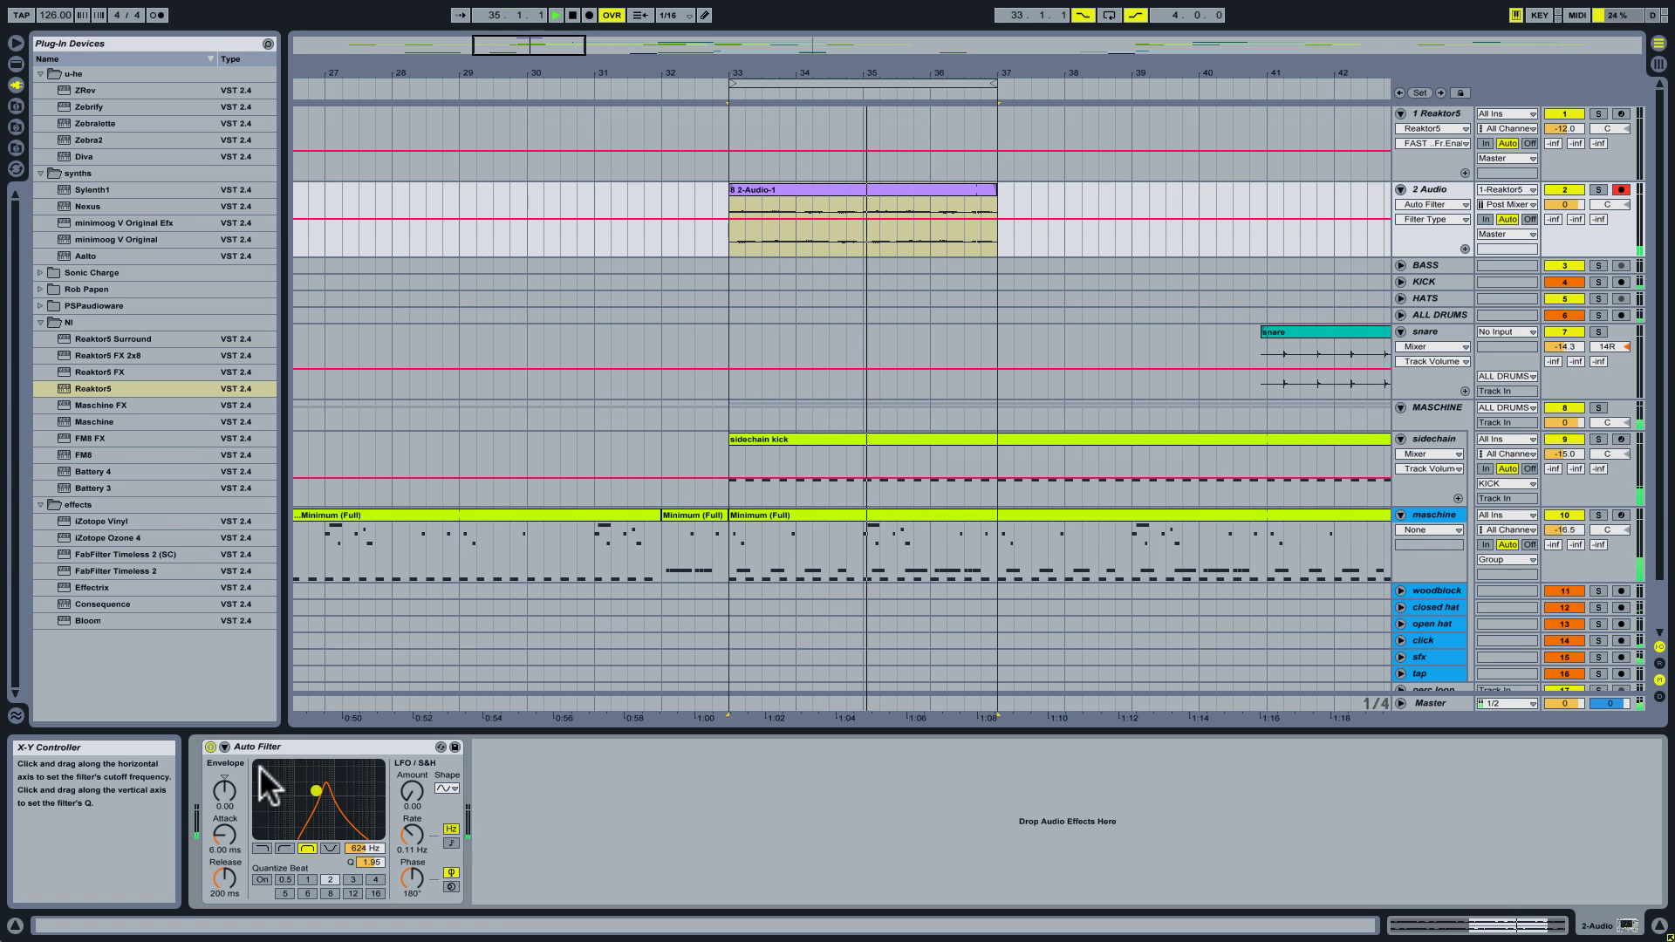
left_click(210, 746)
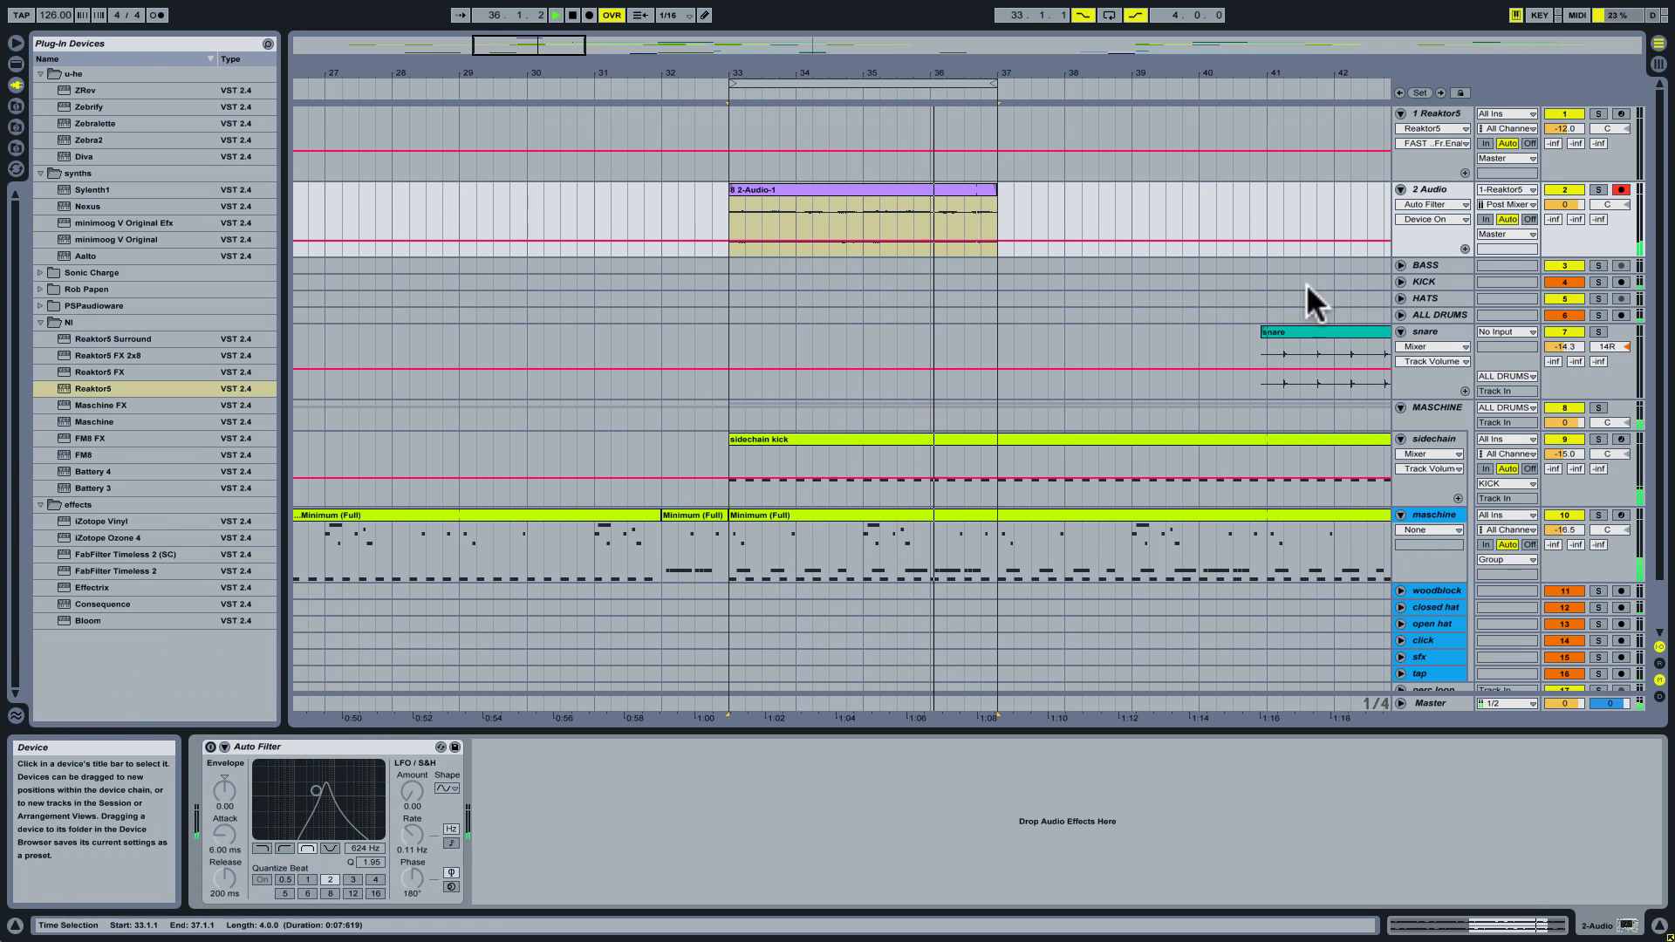
Turn arrangement looping back on, restart playback, and show the 2-Audio-1 clip's details
left_click(1428, 188)
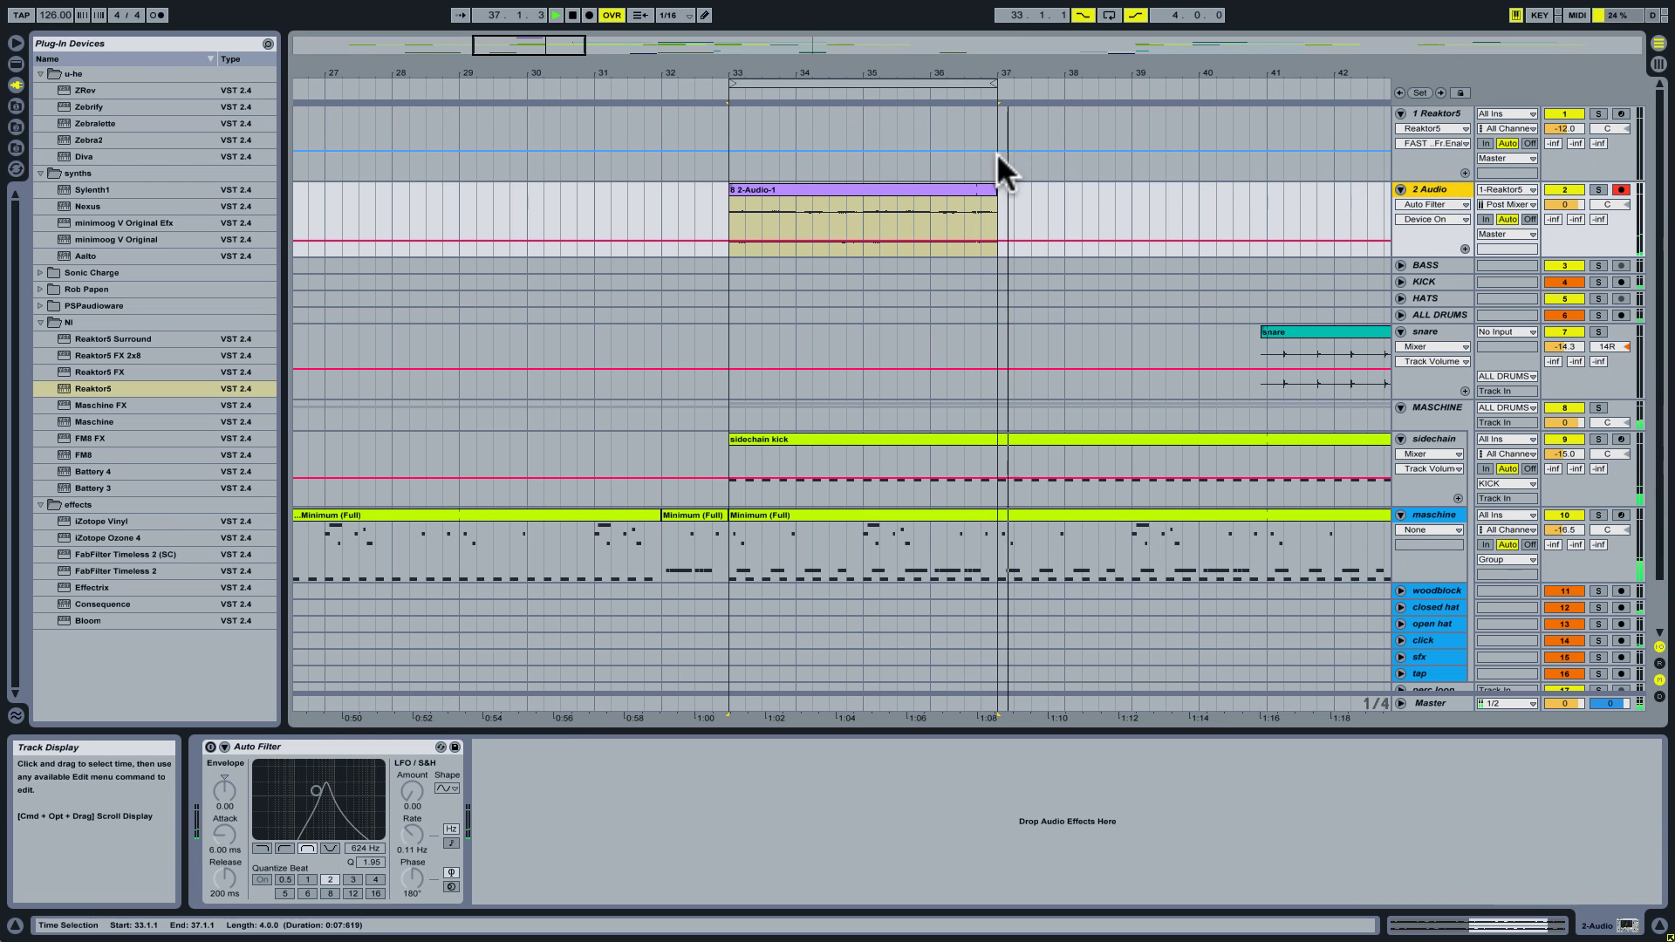
key("space")
left_click(1109, 15)
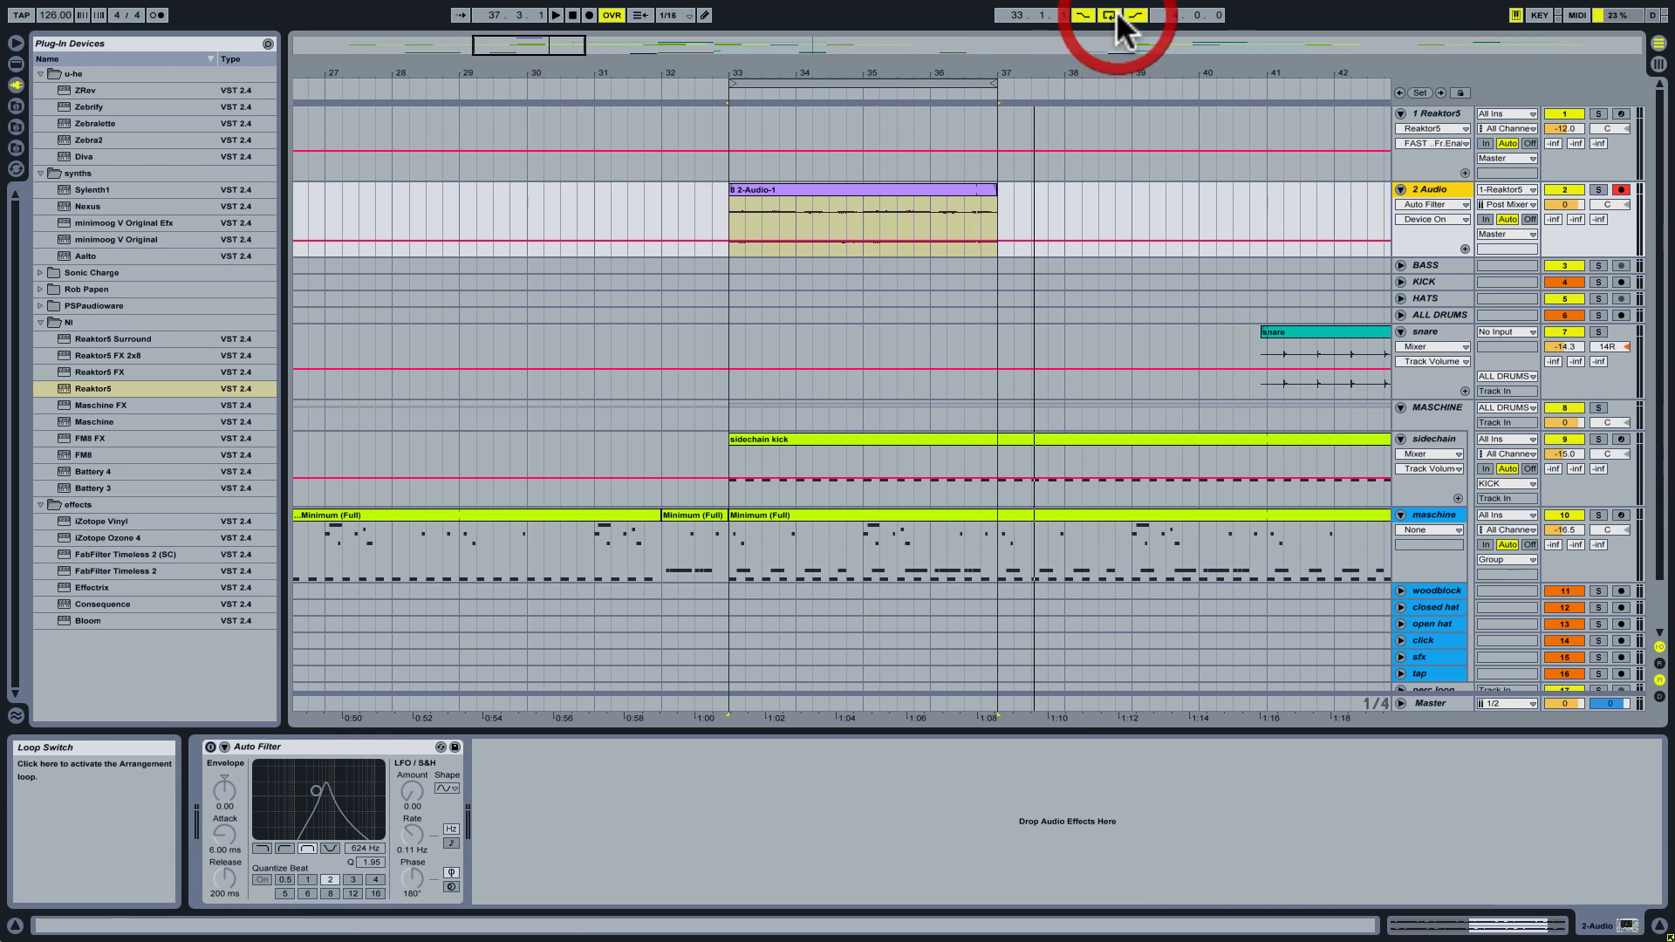
key("space")
double_click(951, 188)
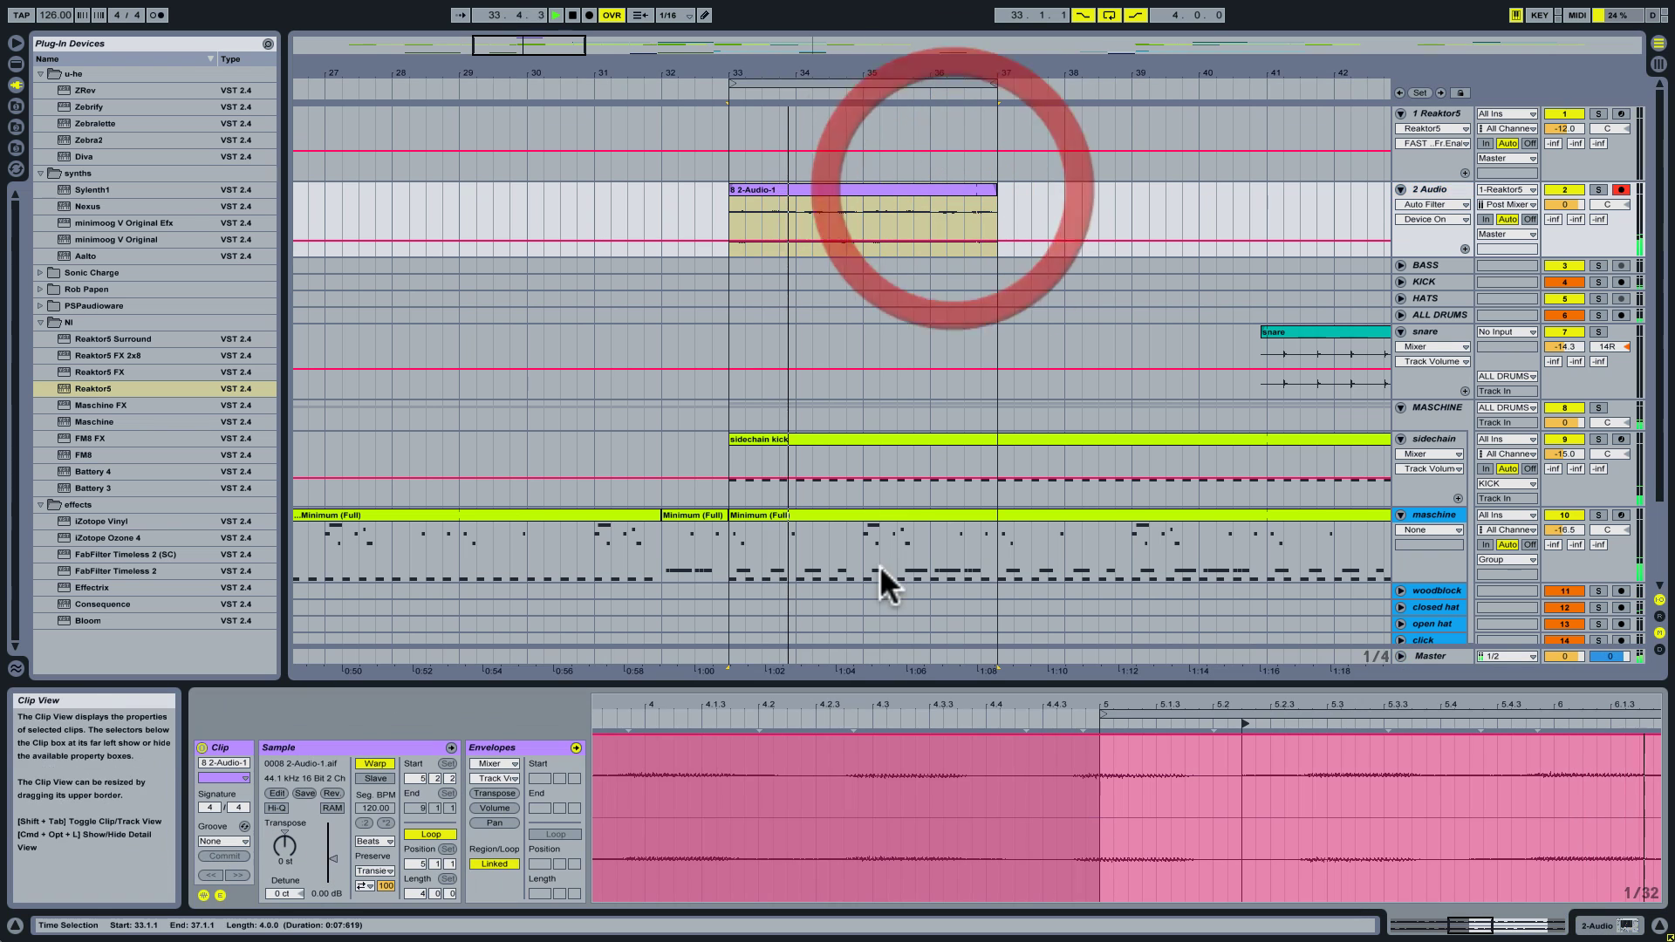
Zoom out the sample view, try the clip start at 5.3.3, then settle it on bar 5
left_click_drag(1148, 703, 1095, 698)
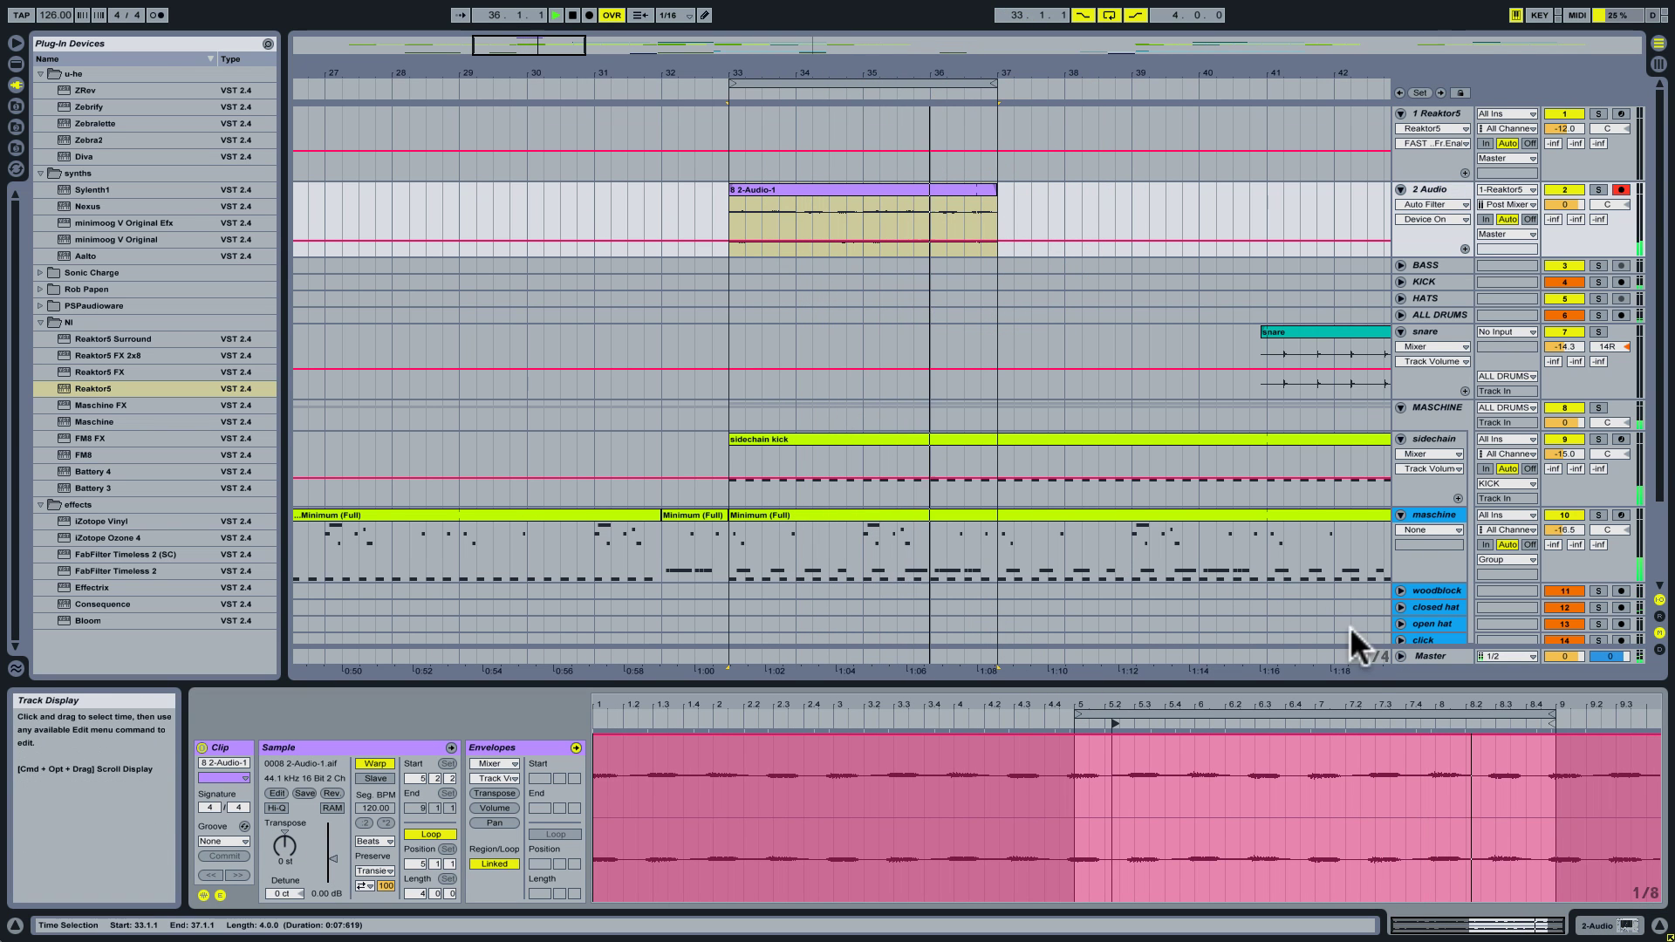
left_click_drag(1117, 721, 1165, 717)
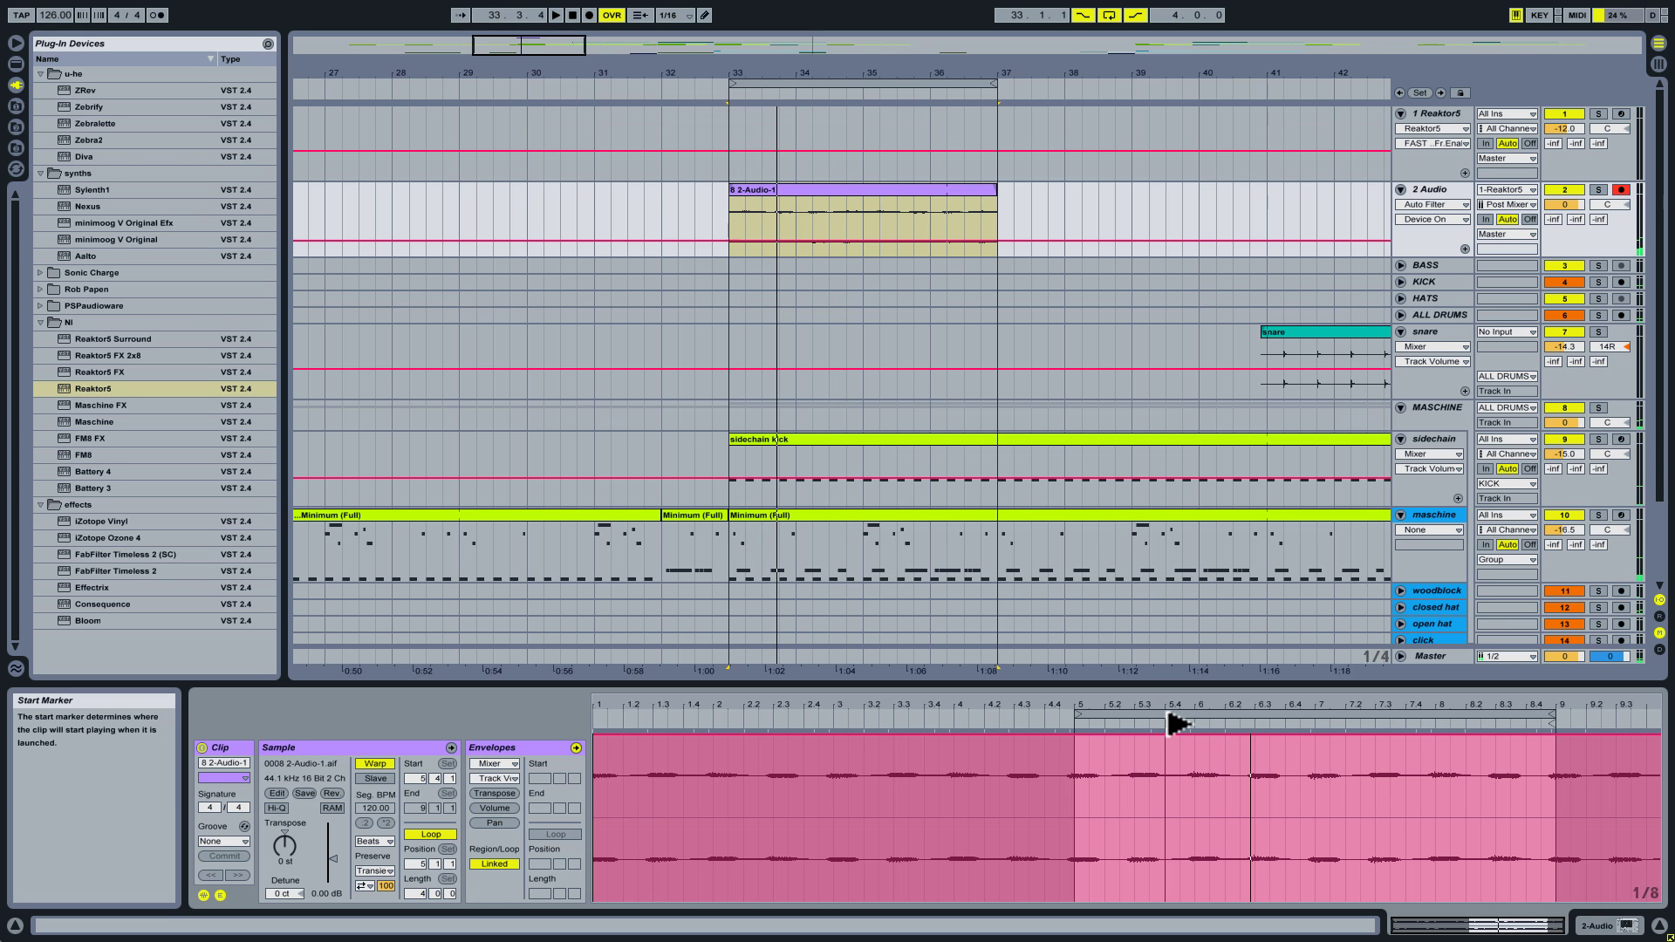
mouse_move(1173, 722)
left_mouse_down()
mouse_move(1065, 722)
mouse_move(1073, 750)
left_mouse_up()
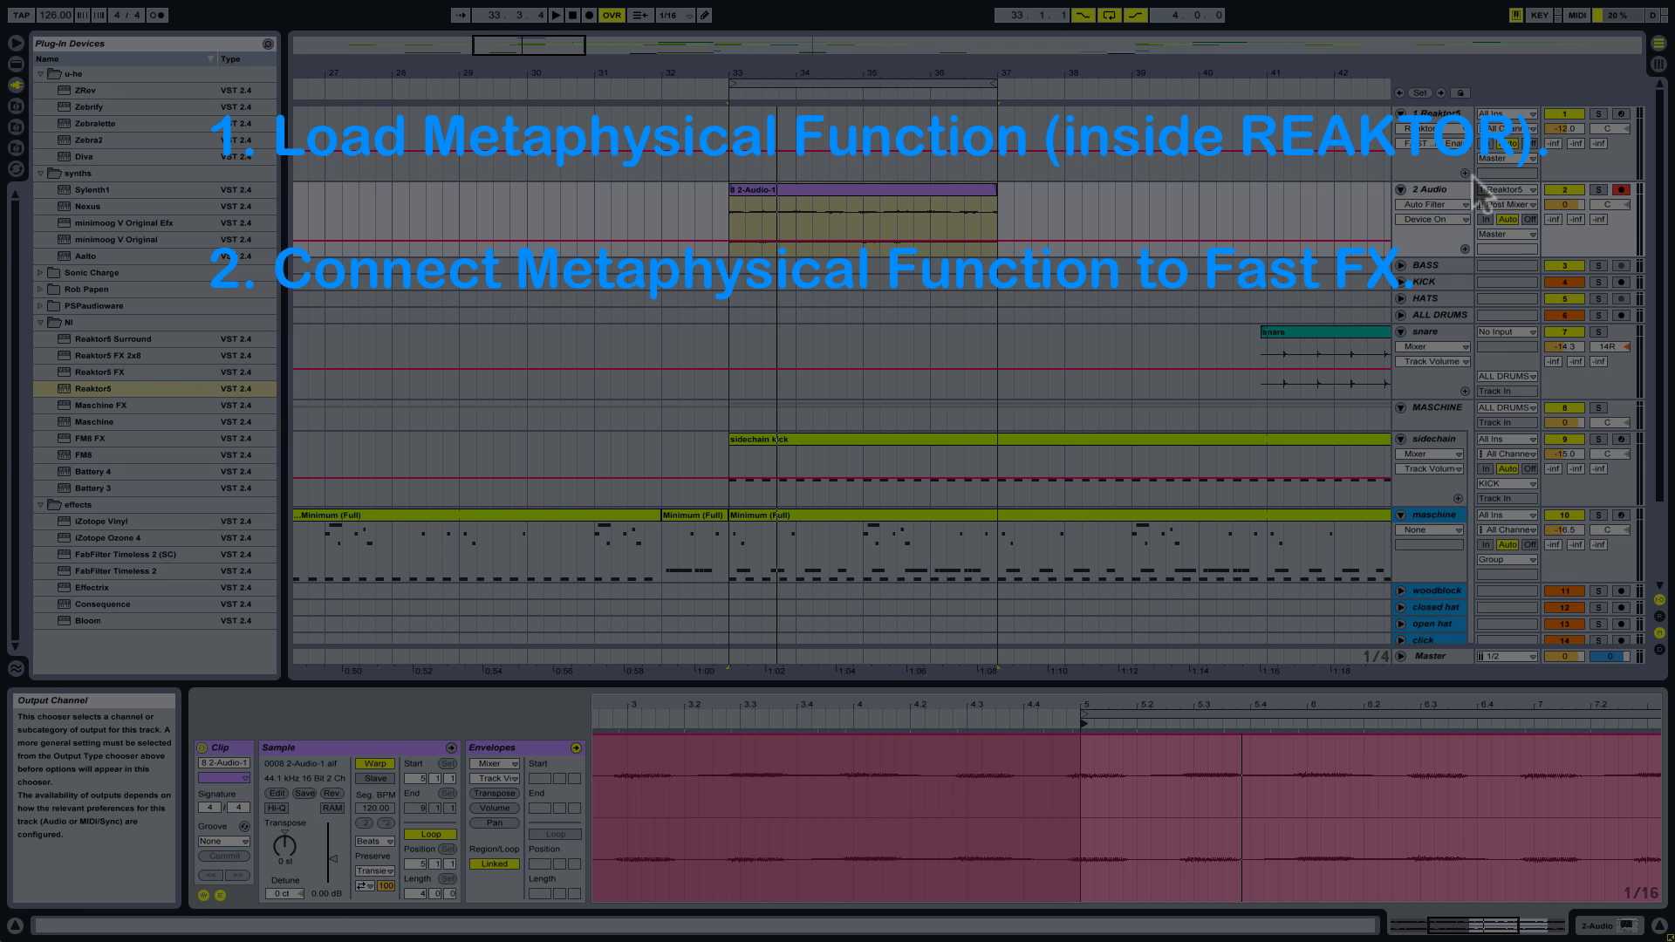
Review Fast FX in the Reaktor5 plug-in window, then return to the 2 Audio track's Auto Filter
left_click(1452, 124)
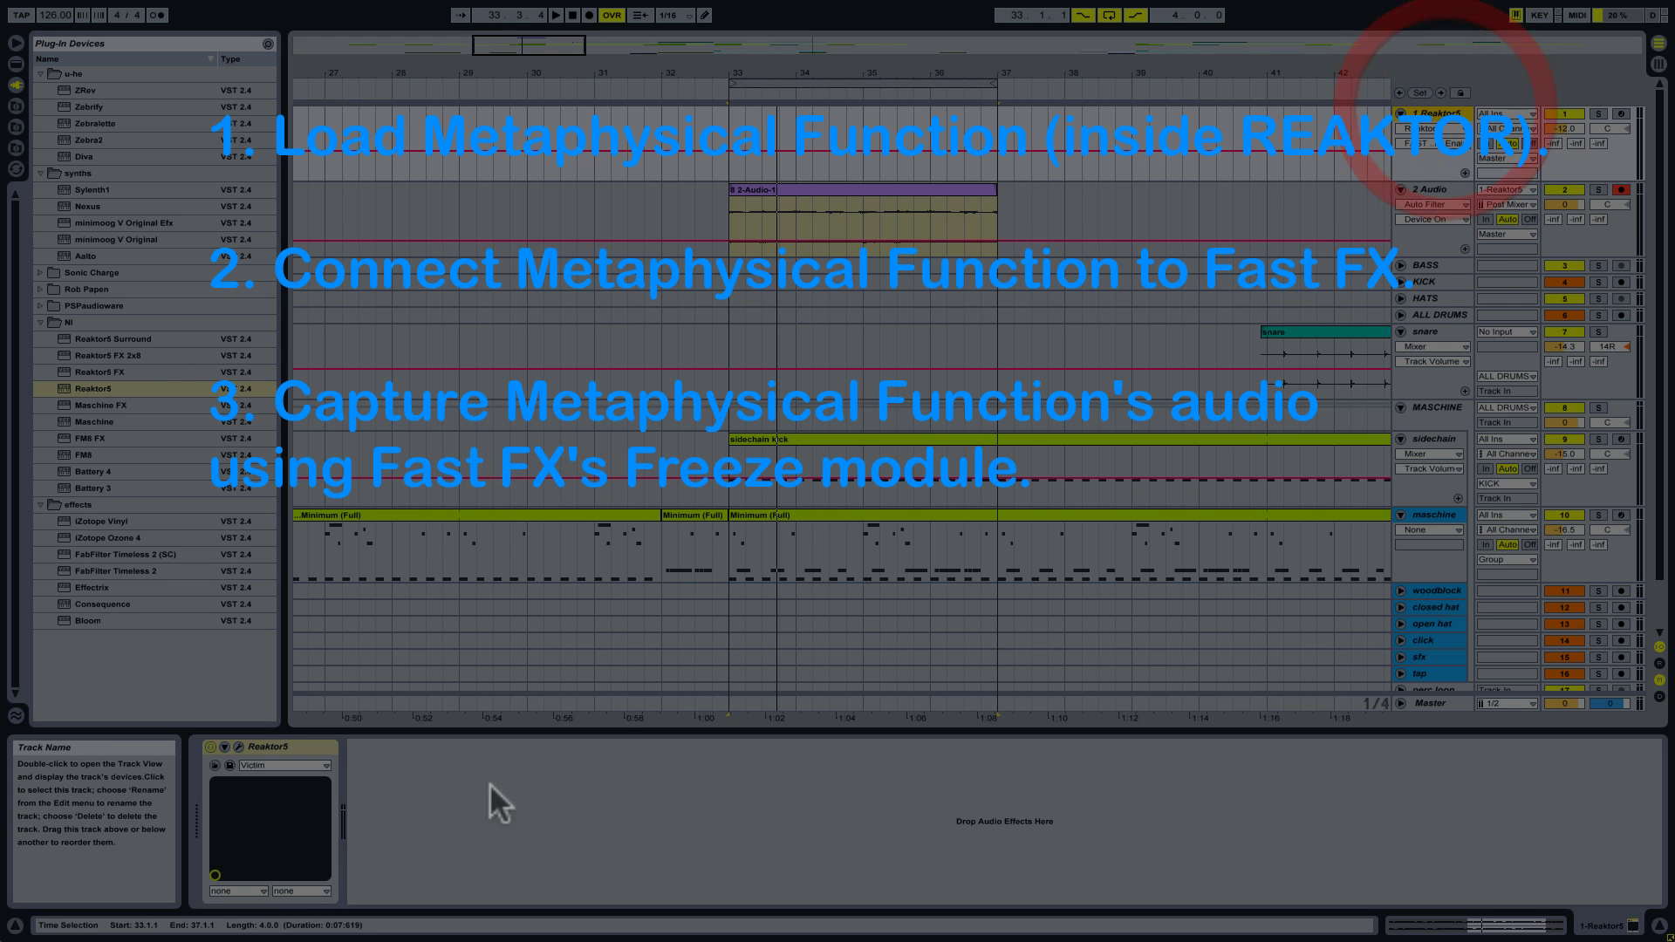
left_click(239, 748)
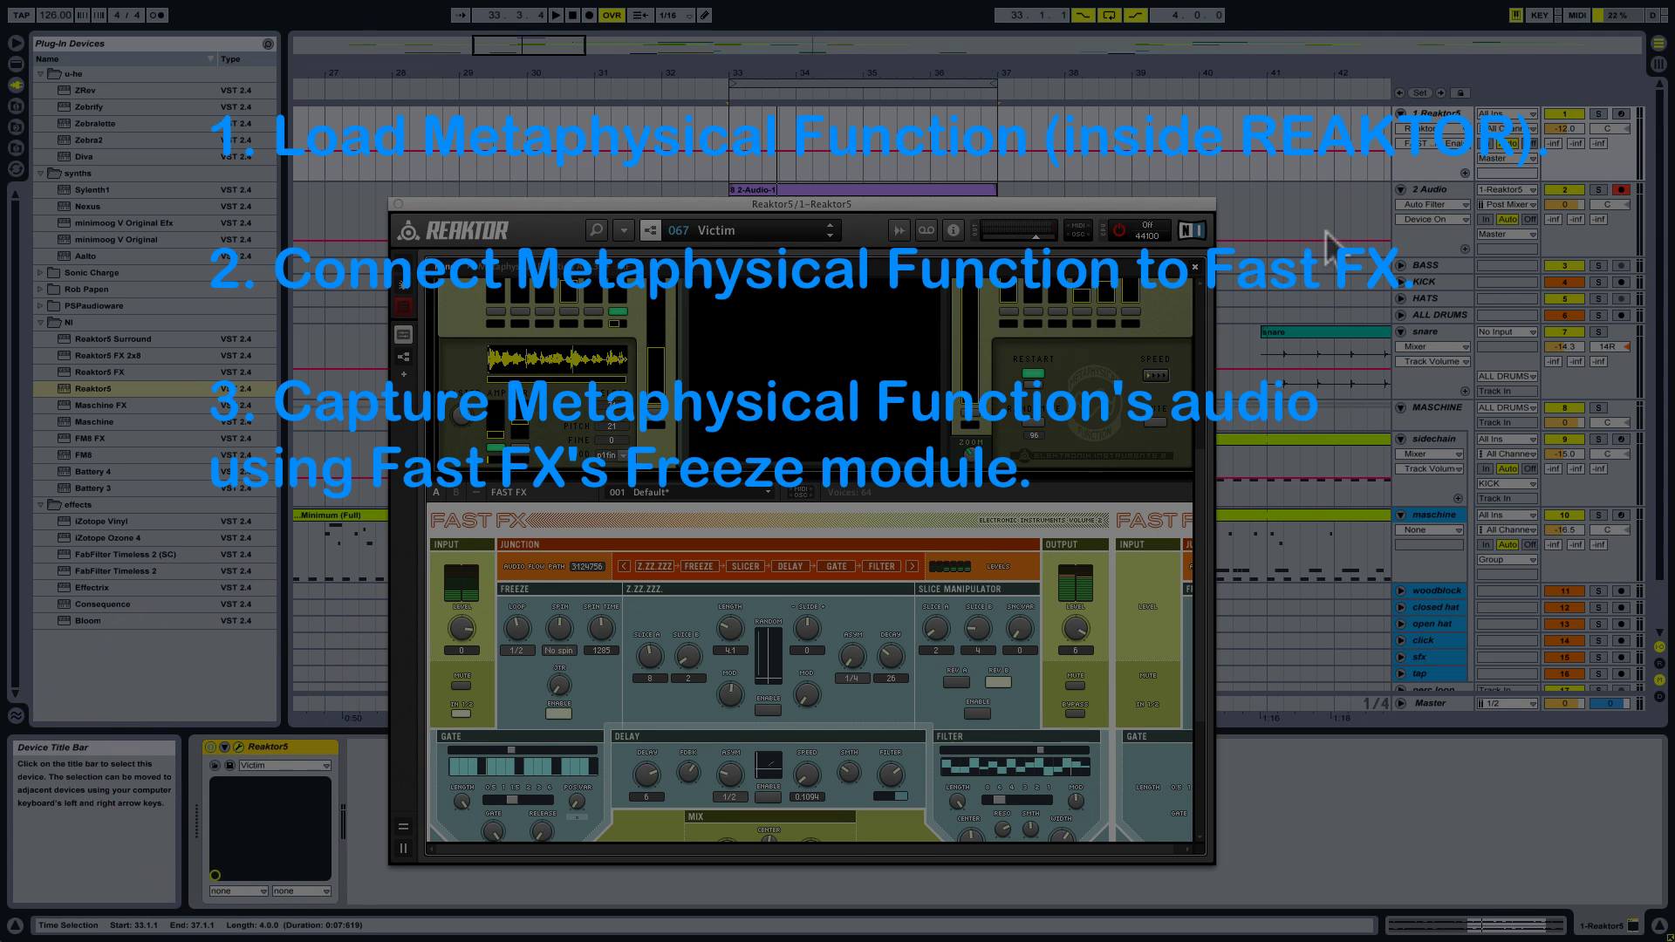
left_click(1620, 190)
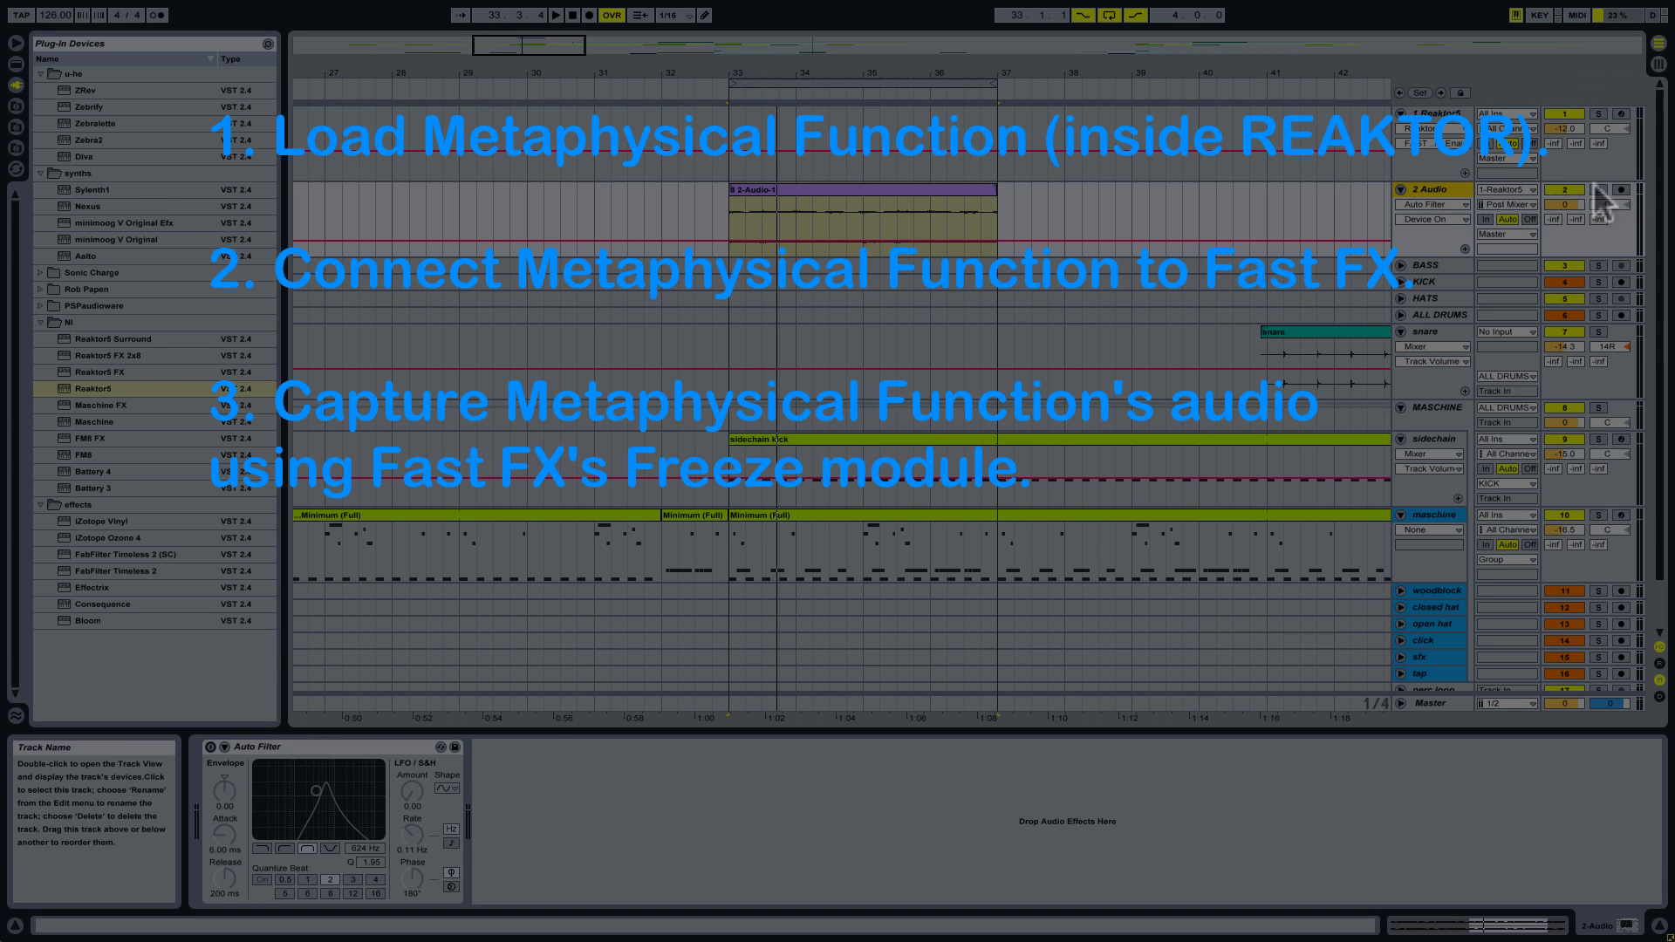